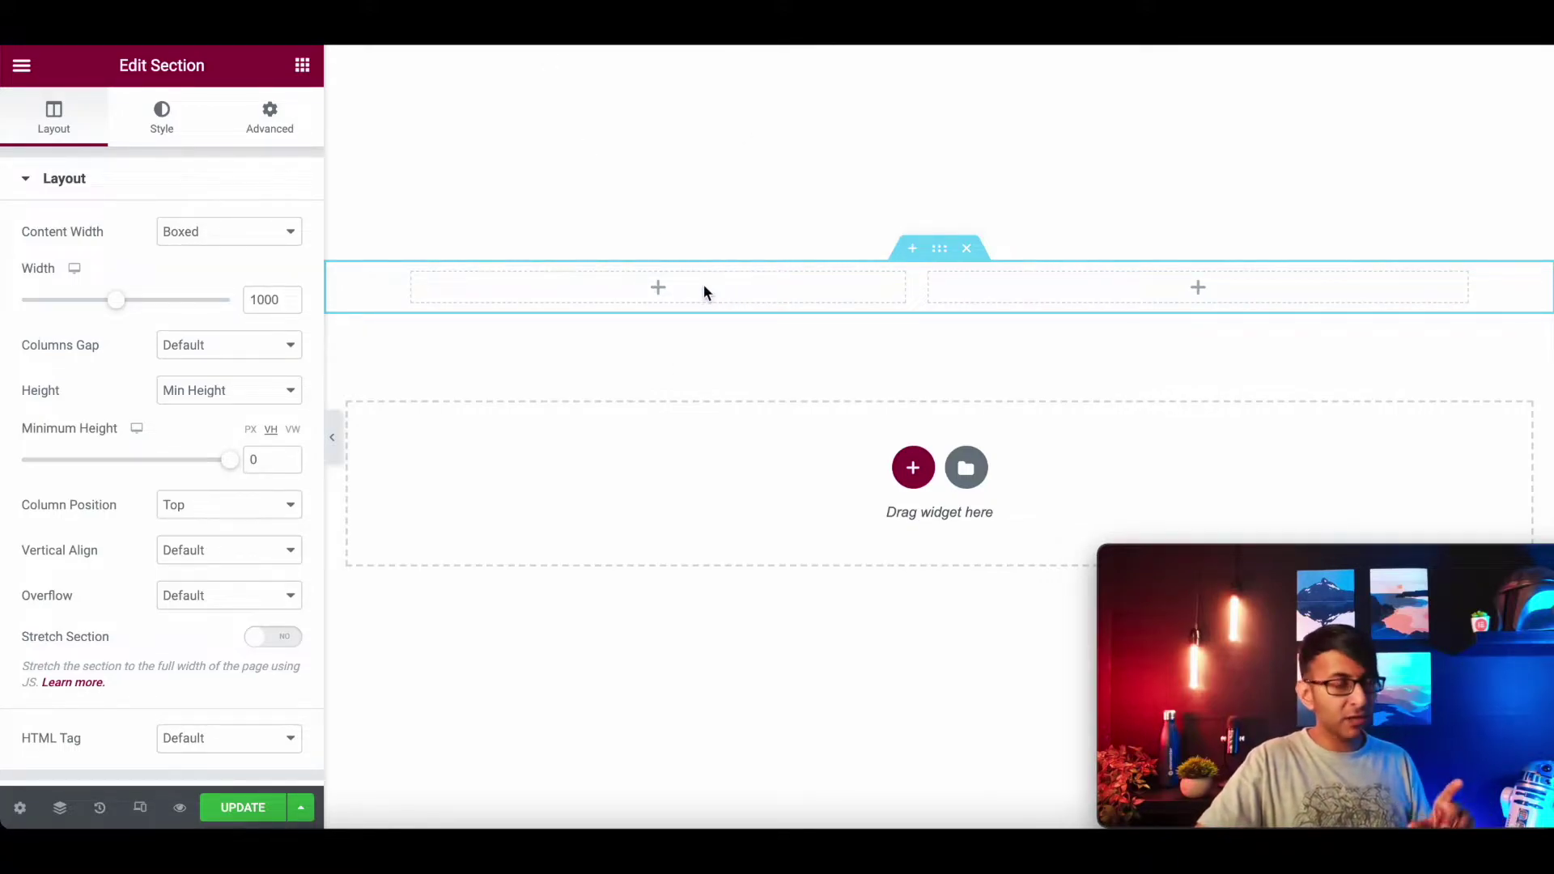
- Add an Image widget to the left column showing the Web1.png laptop mockup
{"action": "left_click", "coordinate": [302, 66]}
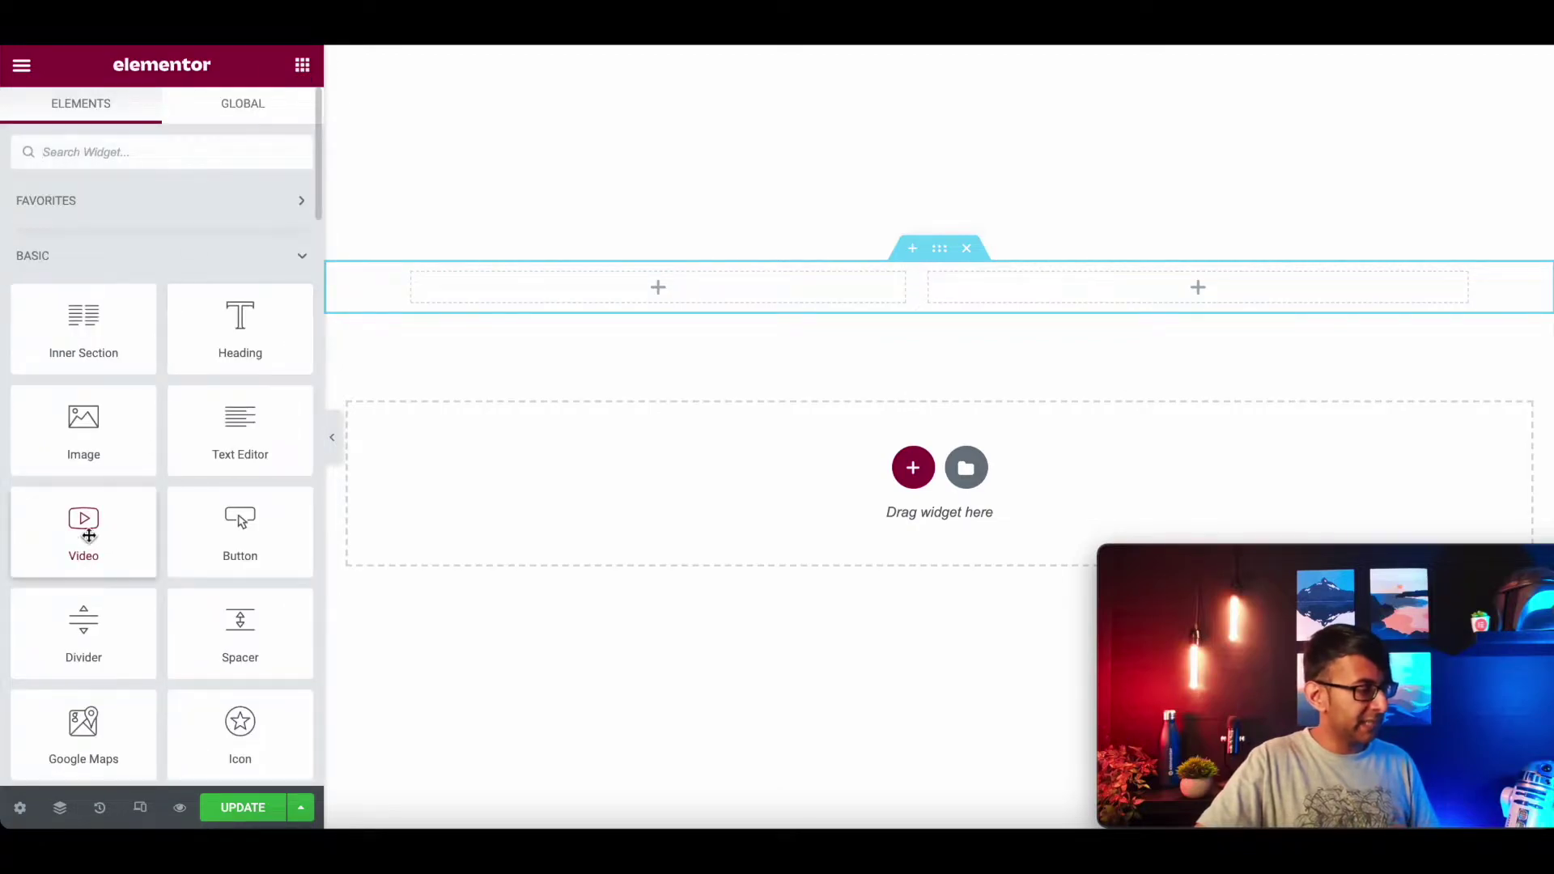
{"action": "left_click_drag", "start_coordinate": [84, 429], "coordinate": [586, 301]}
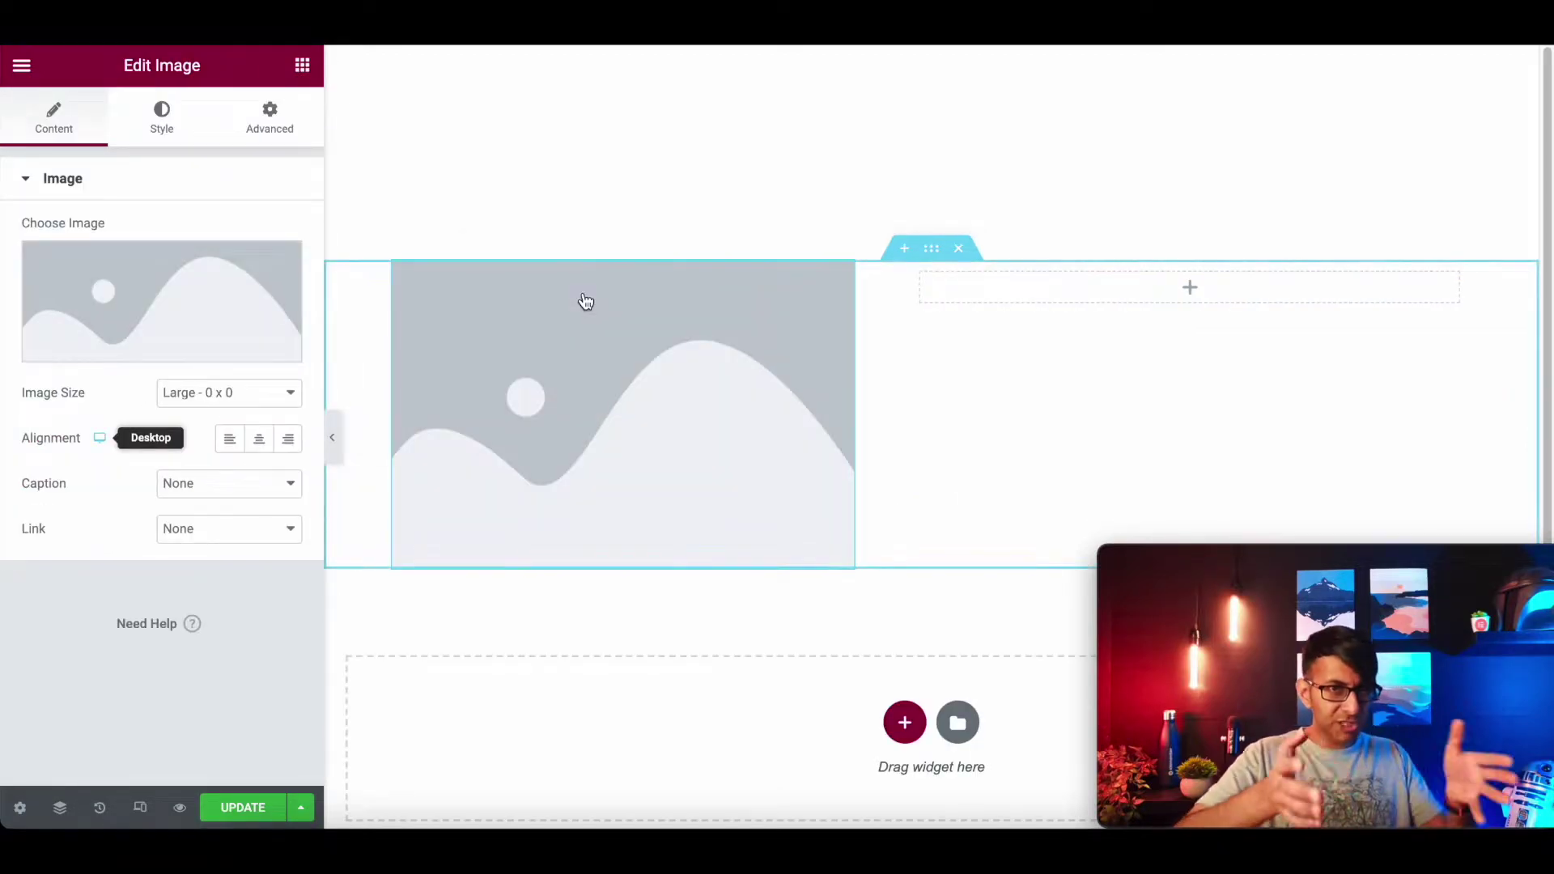
{"action": "left_click", "coordinate": [218, 309]}
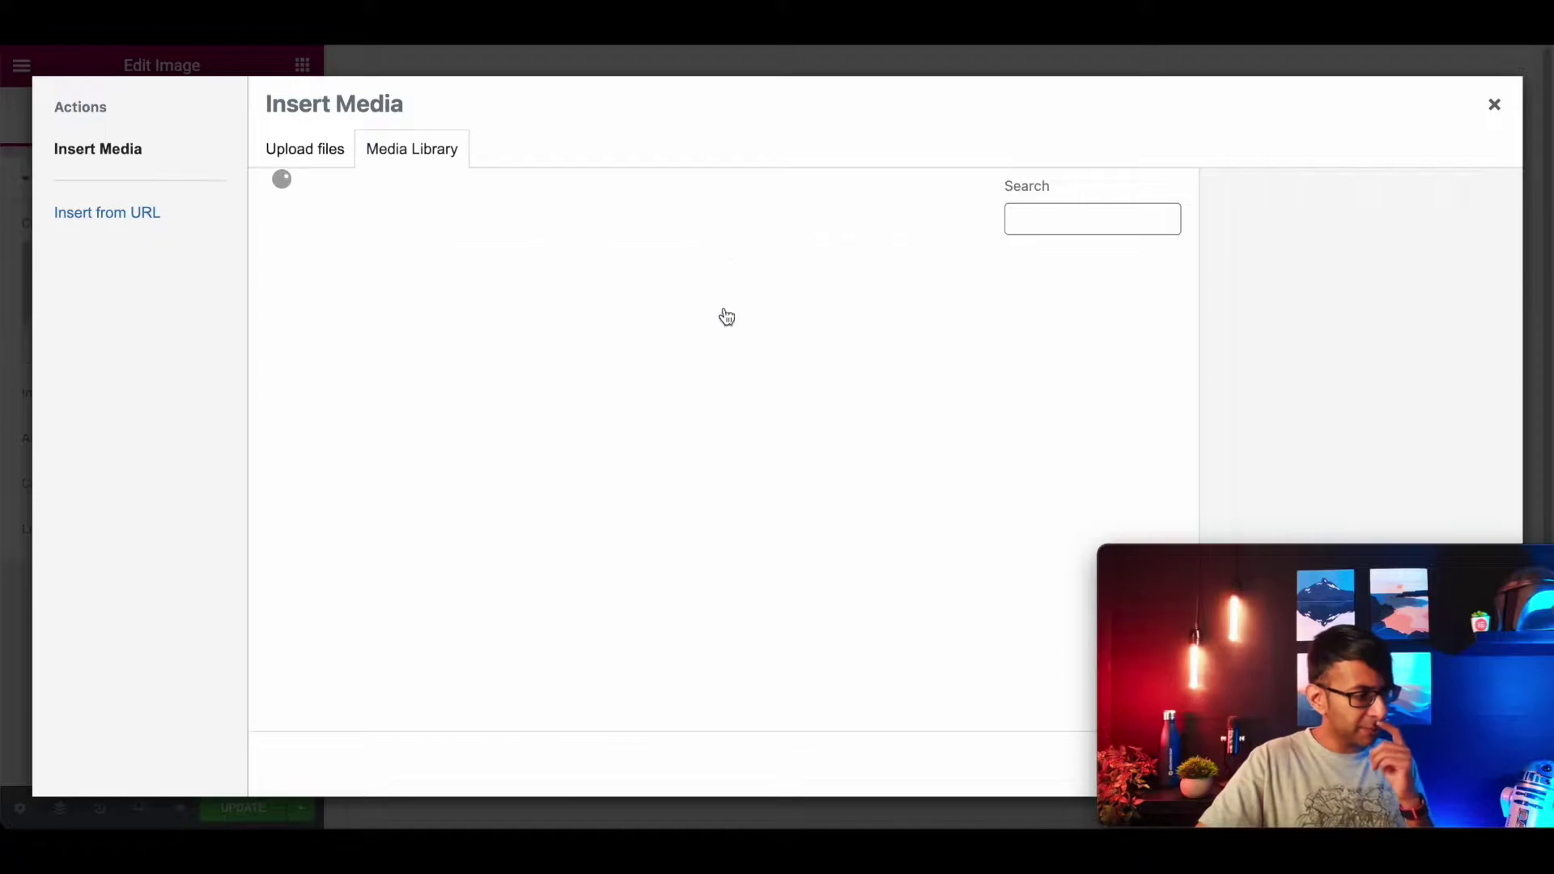
{"action": "left_click", "coordinate": [357, 340]}
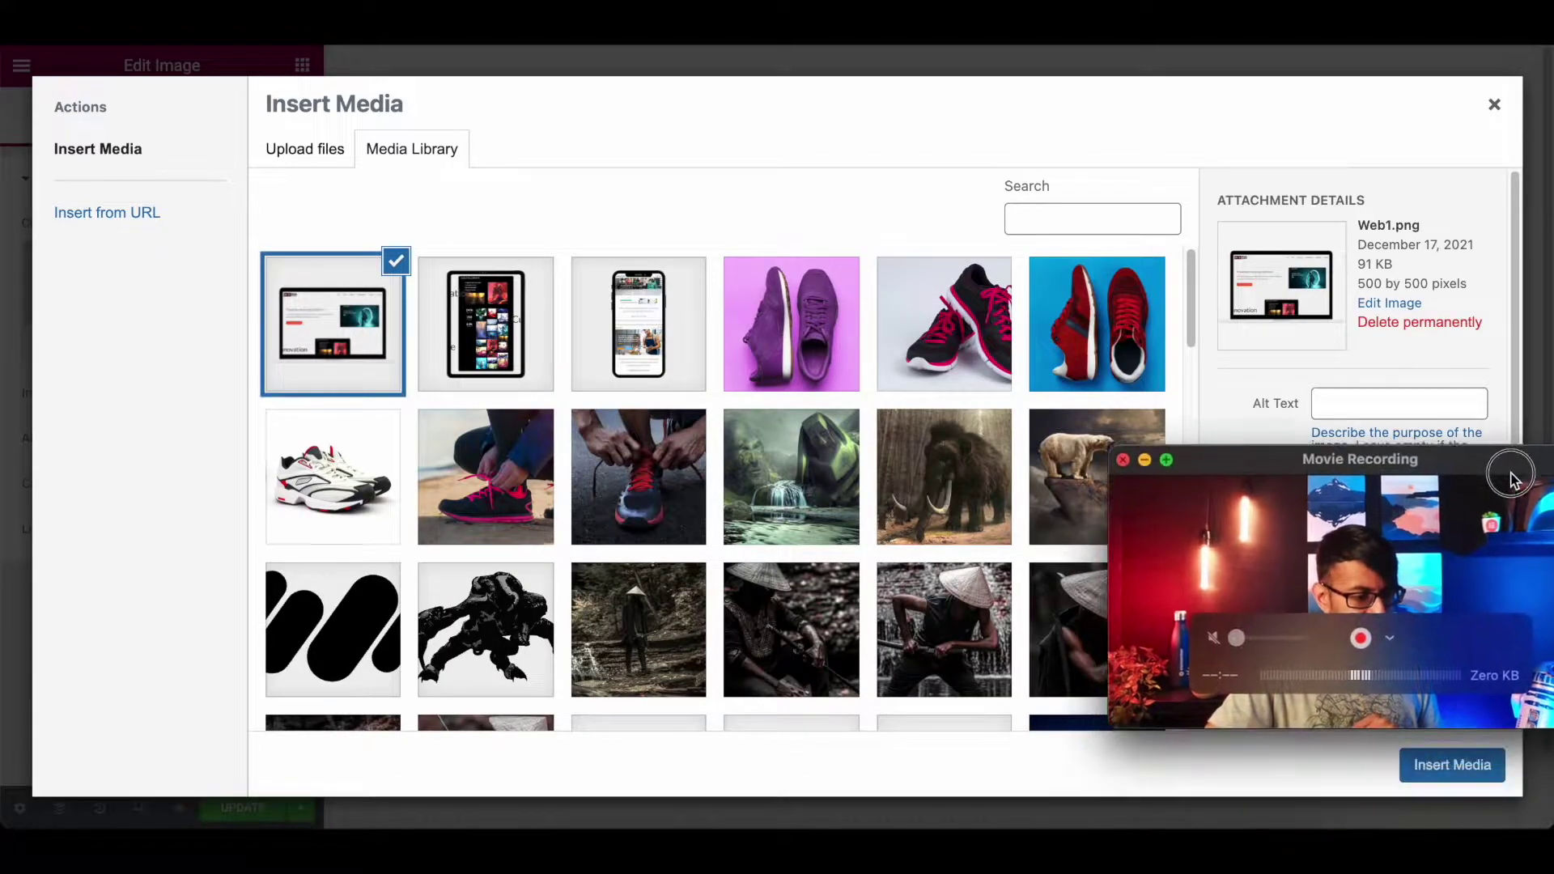
{"action": "left_click", "coordinate": [1449, 760]}
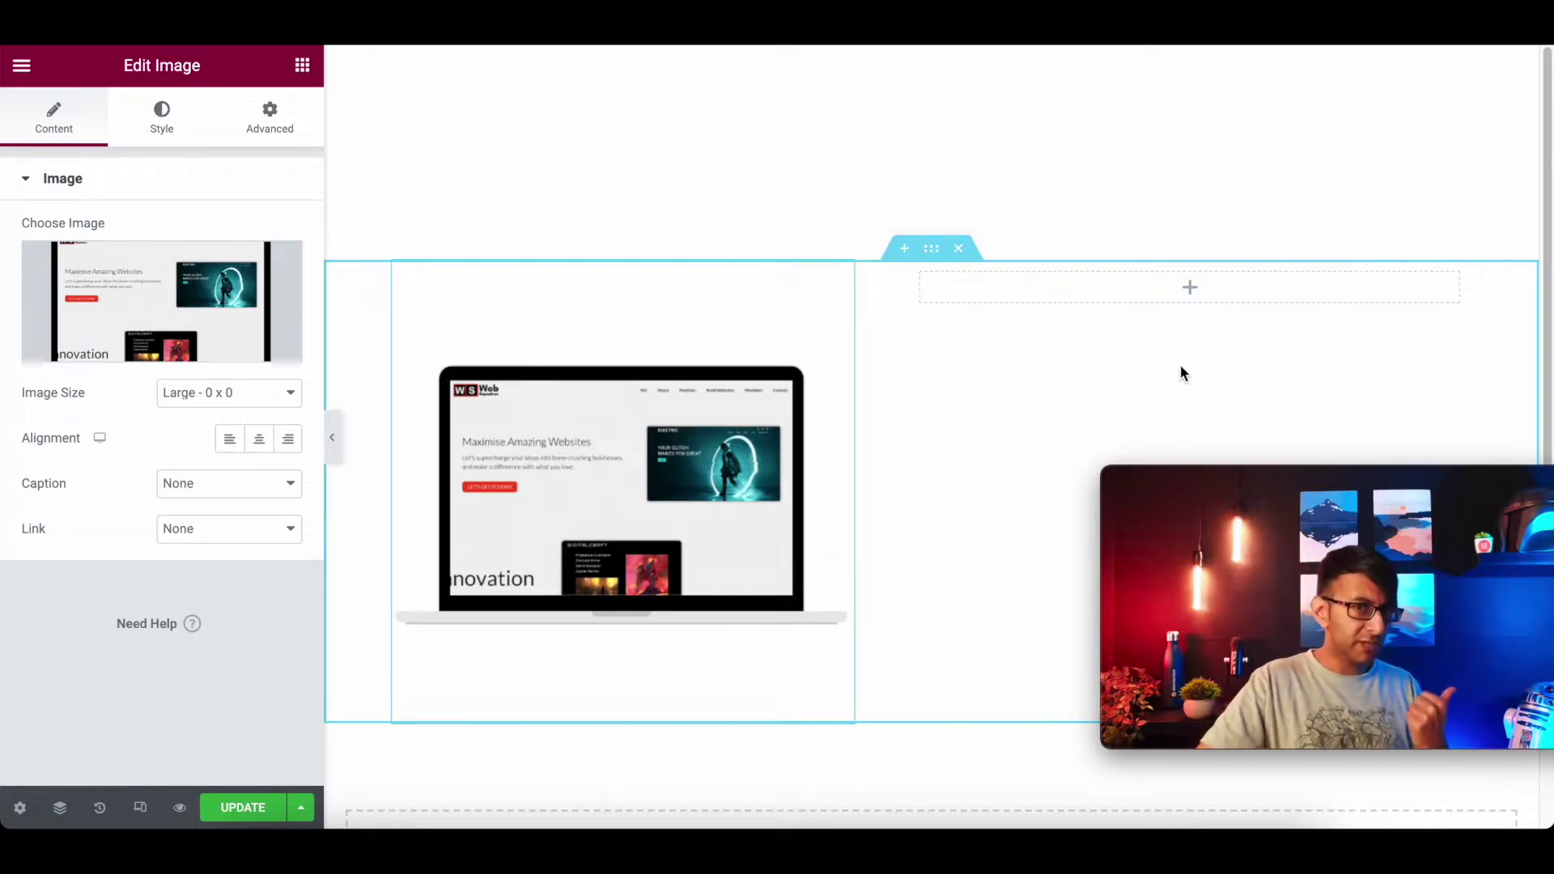
- Add a Heading widget to the right column and replace its text with the Project One title
{"action": "left_click", "coordinate": [303, 66]}
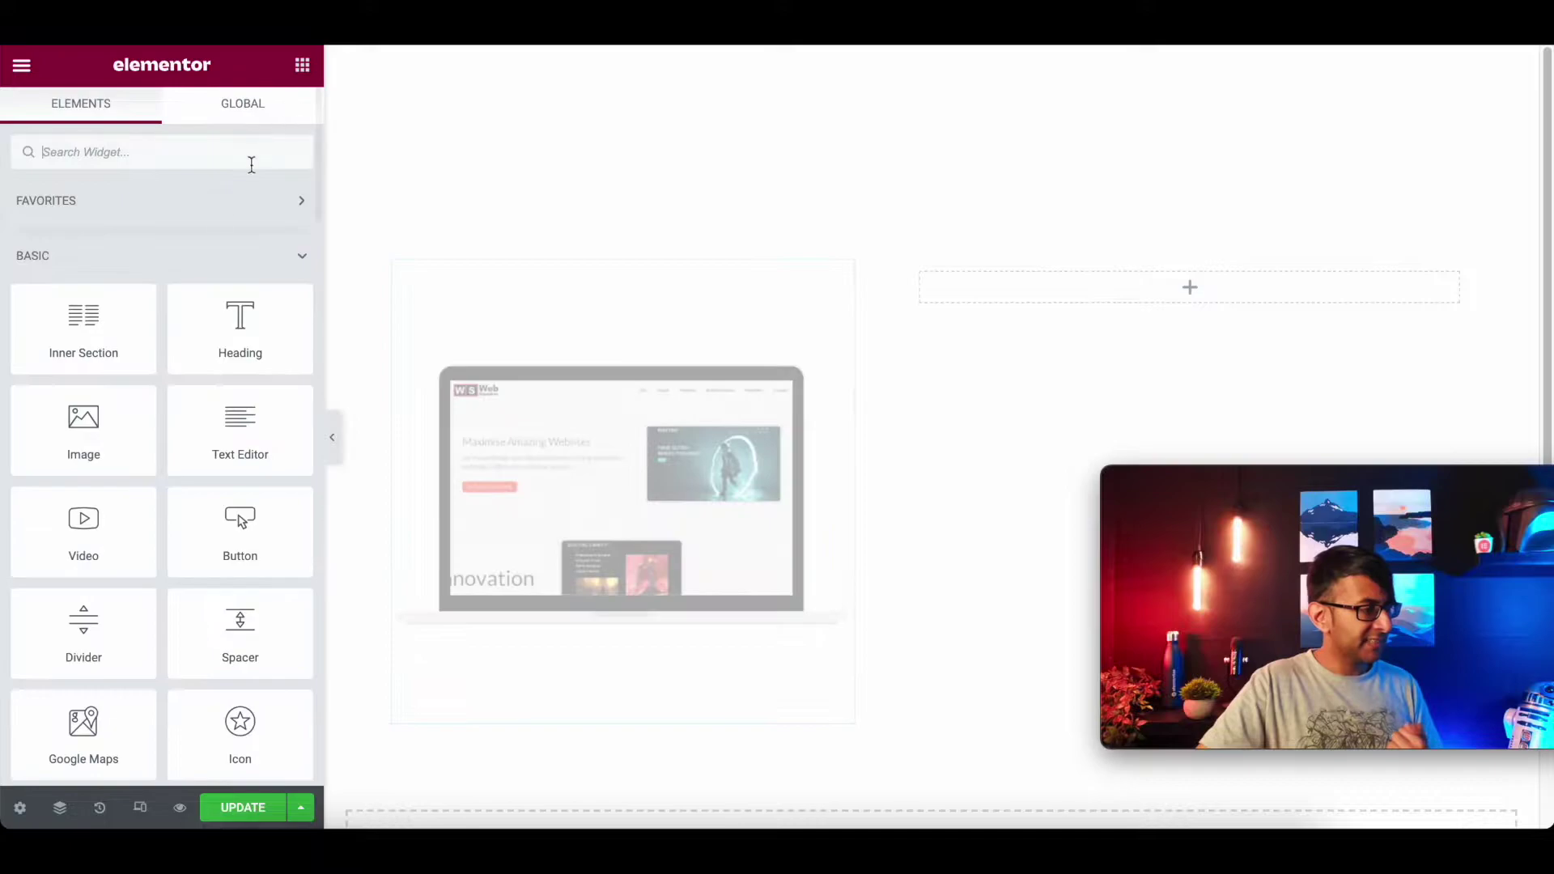
{"action": "left_click_drag", "start_coordinate": [240, 320], "coordinate": [1231, 275]}
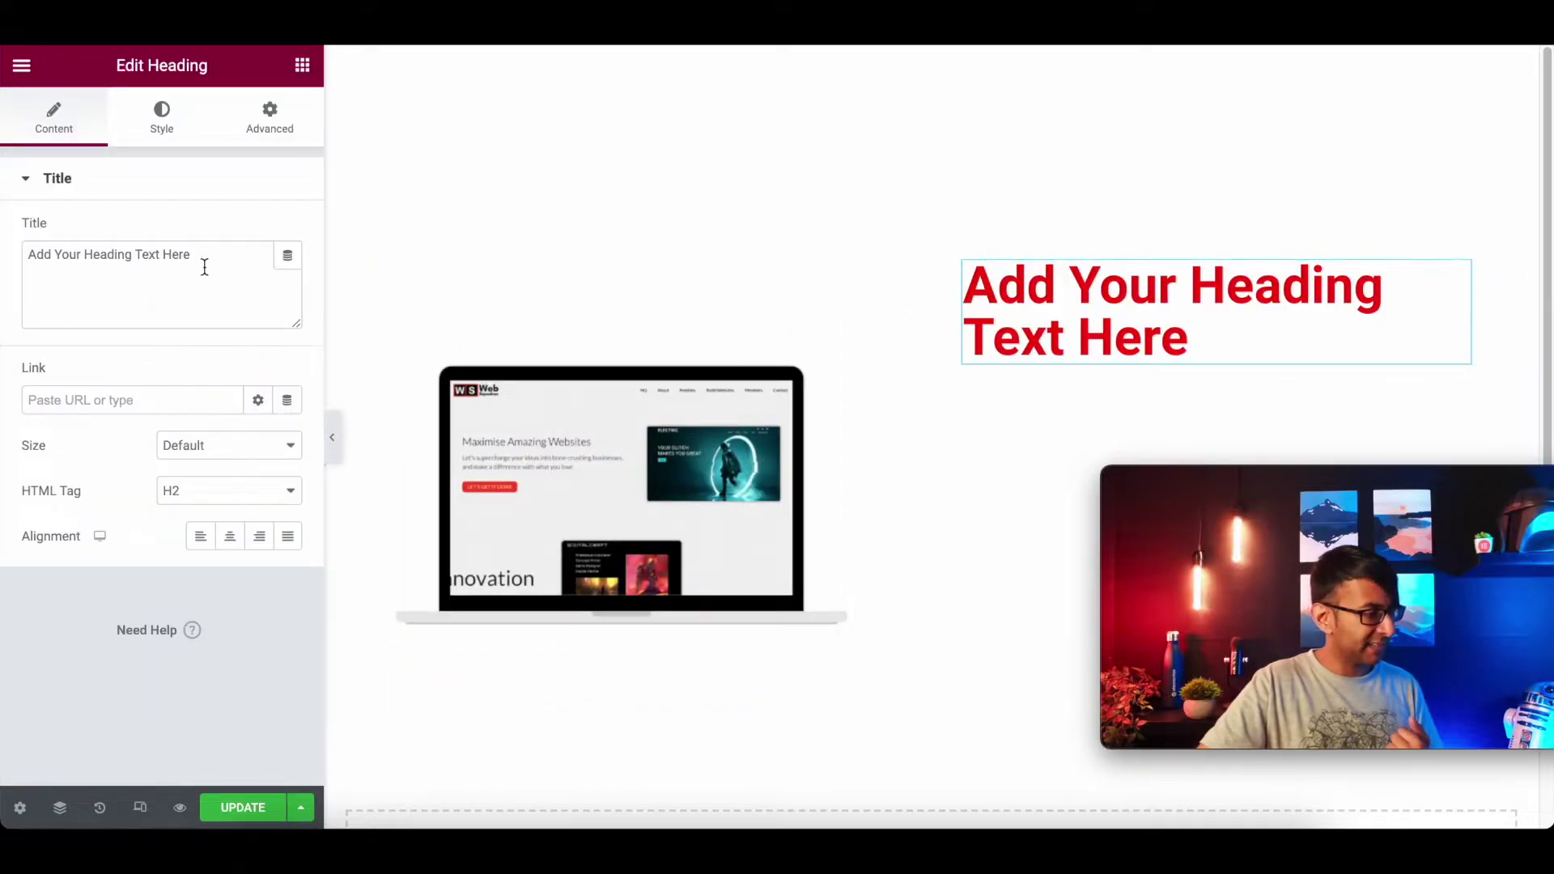
{"action": "left_click_drag", "start_coordinate": [204, 263], "coordinate": [11, 247]}
{"action": "type", "text": "Projecy"}
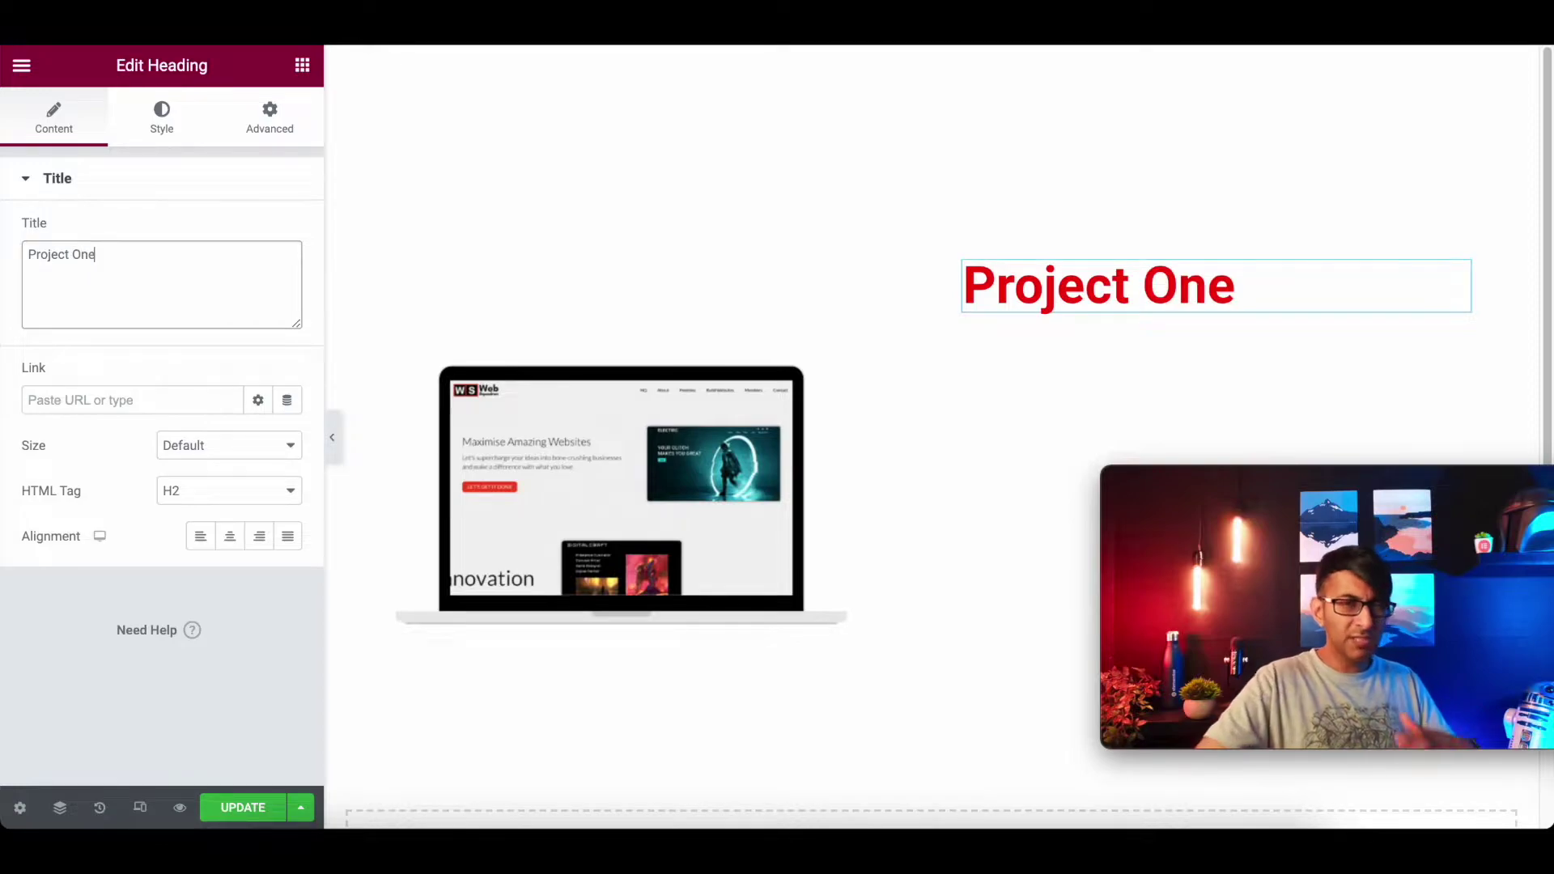
- Right-align the heading and set its text colour to the Secondary global grey
{"action": "left_click", "coordinate": [259, 536]}
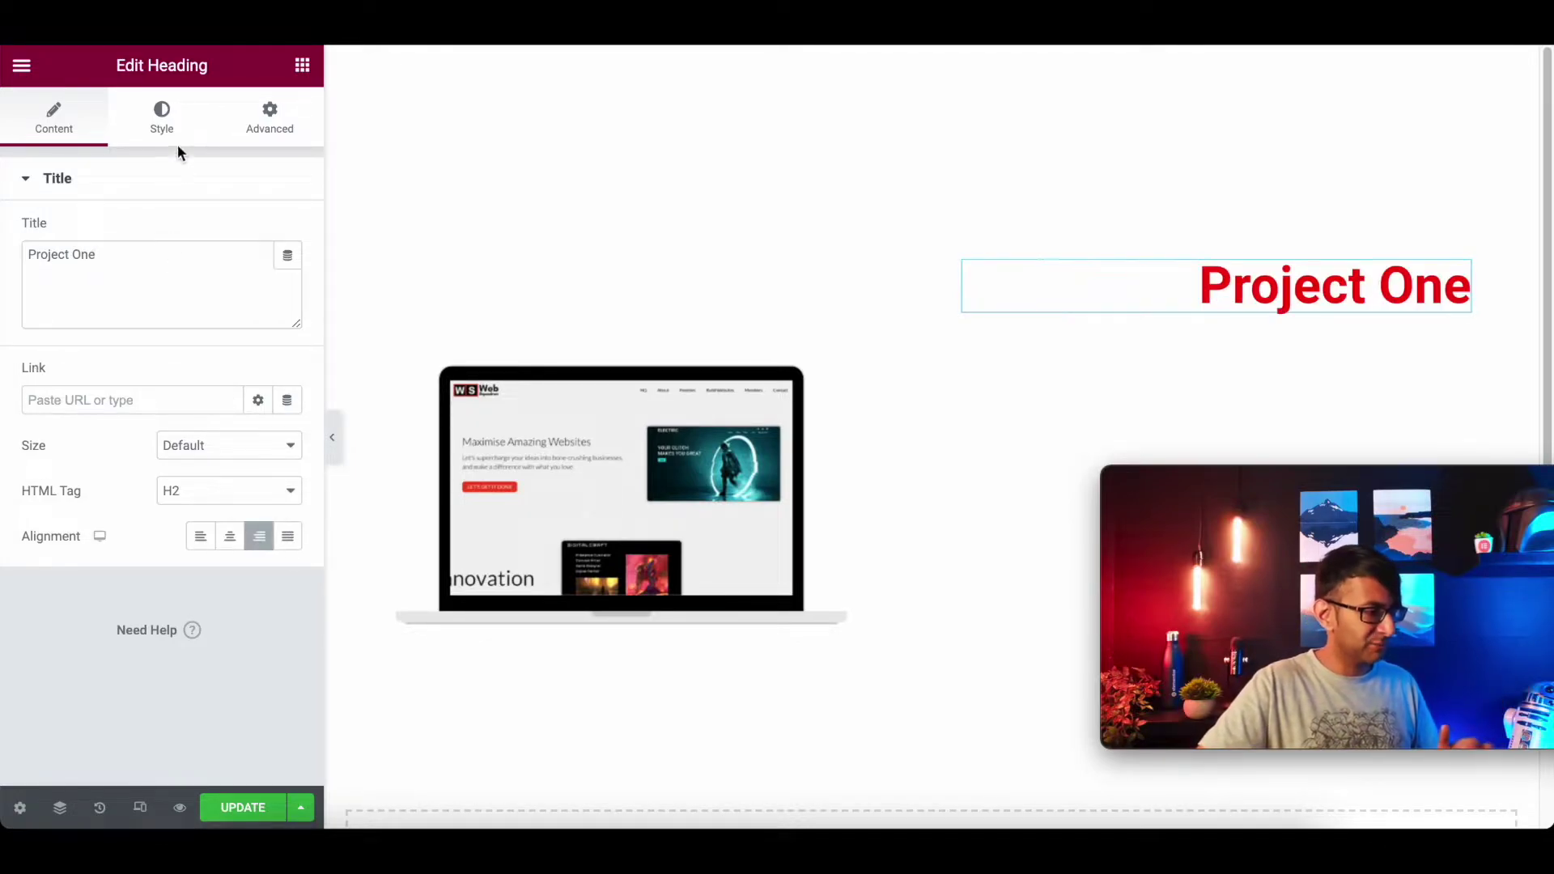
{"action": "left_click", "coordinate": [175, 140]}
{"action": "left_click", "coordinate": [259, 233]}
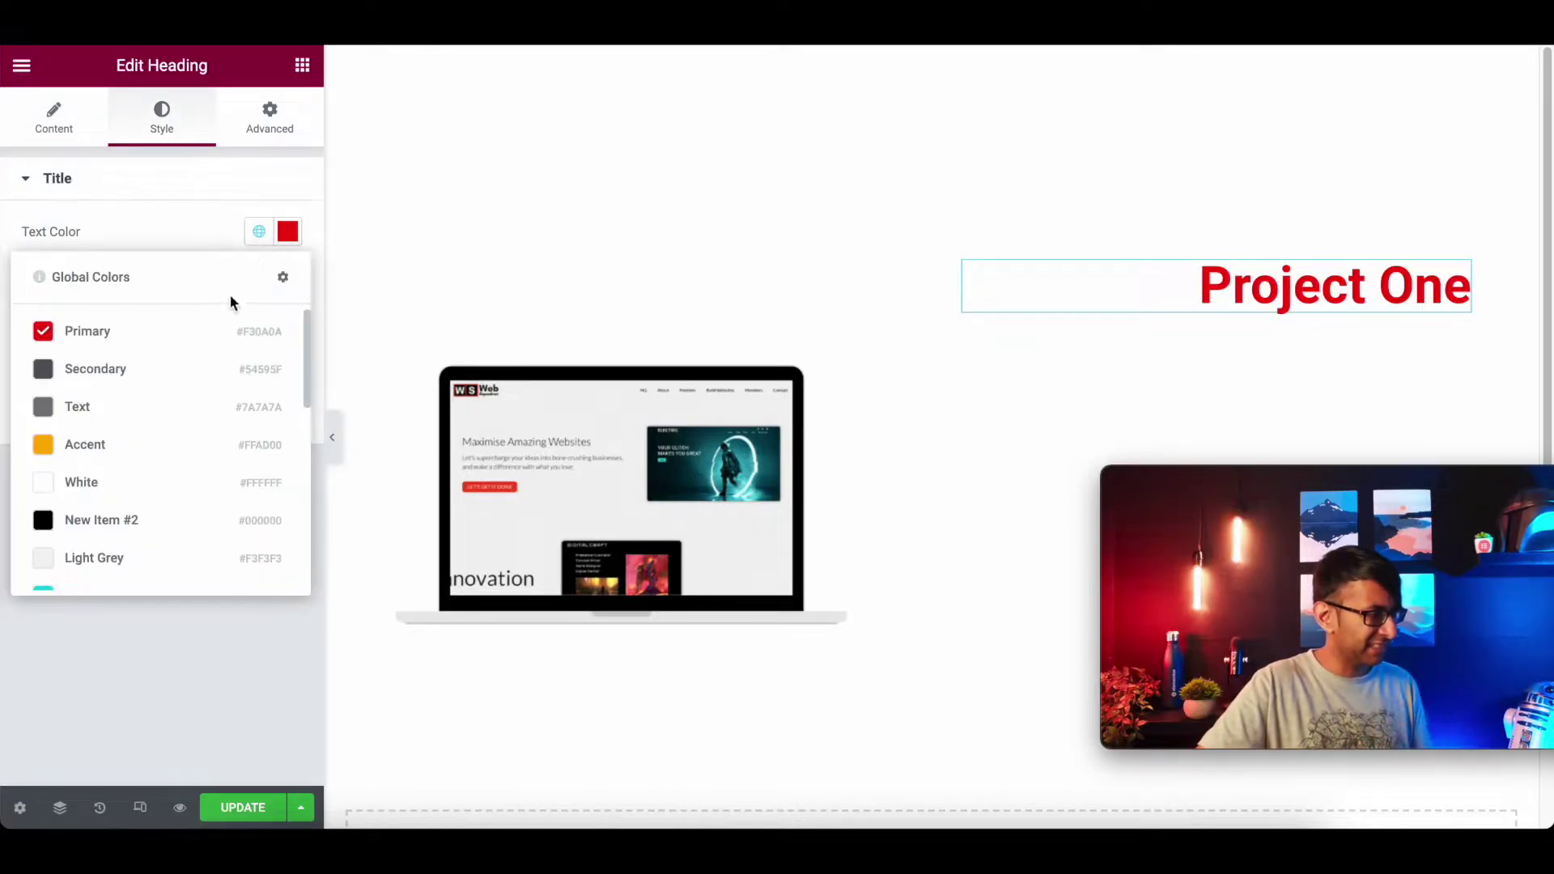
{"action": "left_click", "coordinate": [161, 369]}
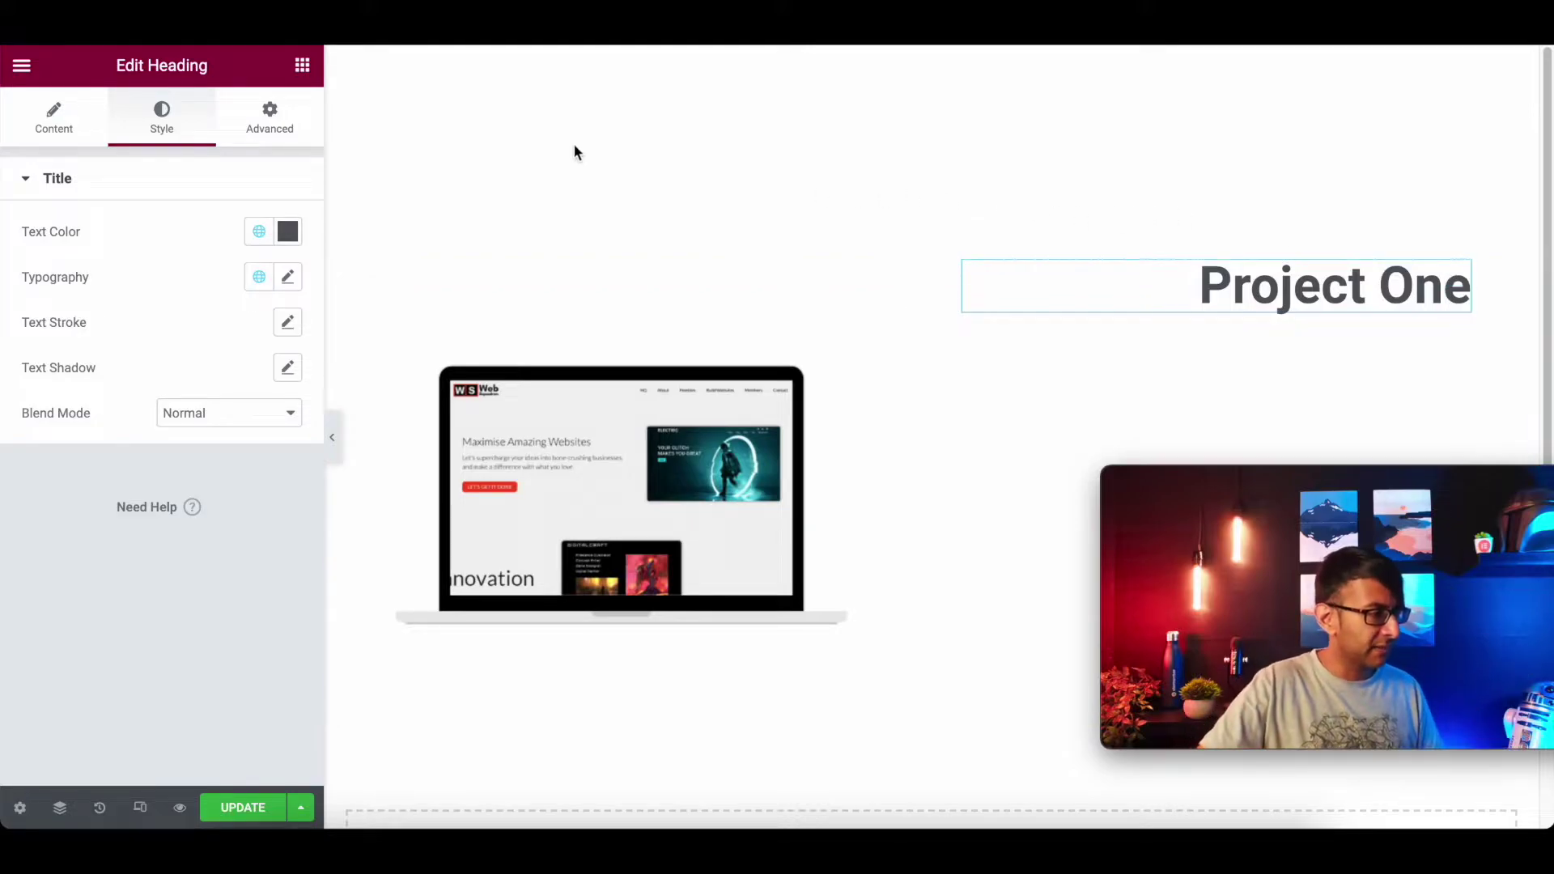
- Add a Text Editor below the heading with three right-aligned lorem ipsum paragraphs
{"action": "left_click", "coordinate": [306, 60]}
{"action": "left_click_drag", "start_coordinate": [229, 437], "coordinate": [1353, 317]}
{"action": "left_click_drag", "start_coordinate": [259, 442], "coordinate": [31, 359]}
{"action": "key", "text": "ctrl+c"}
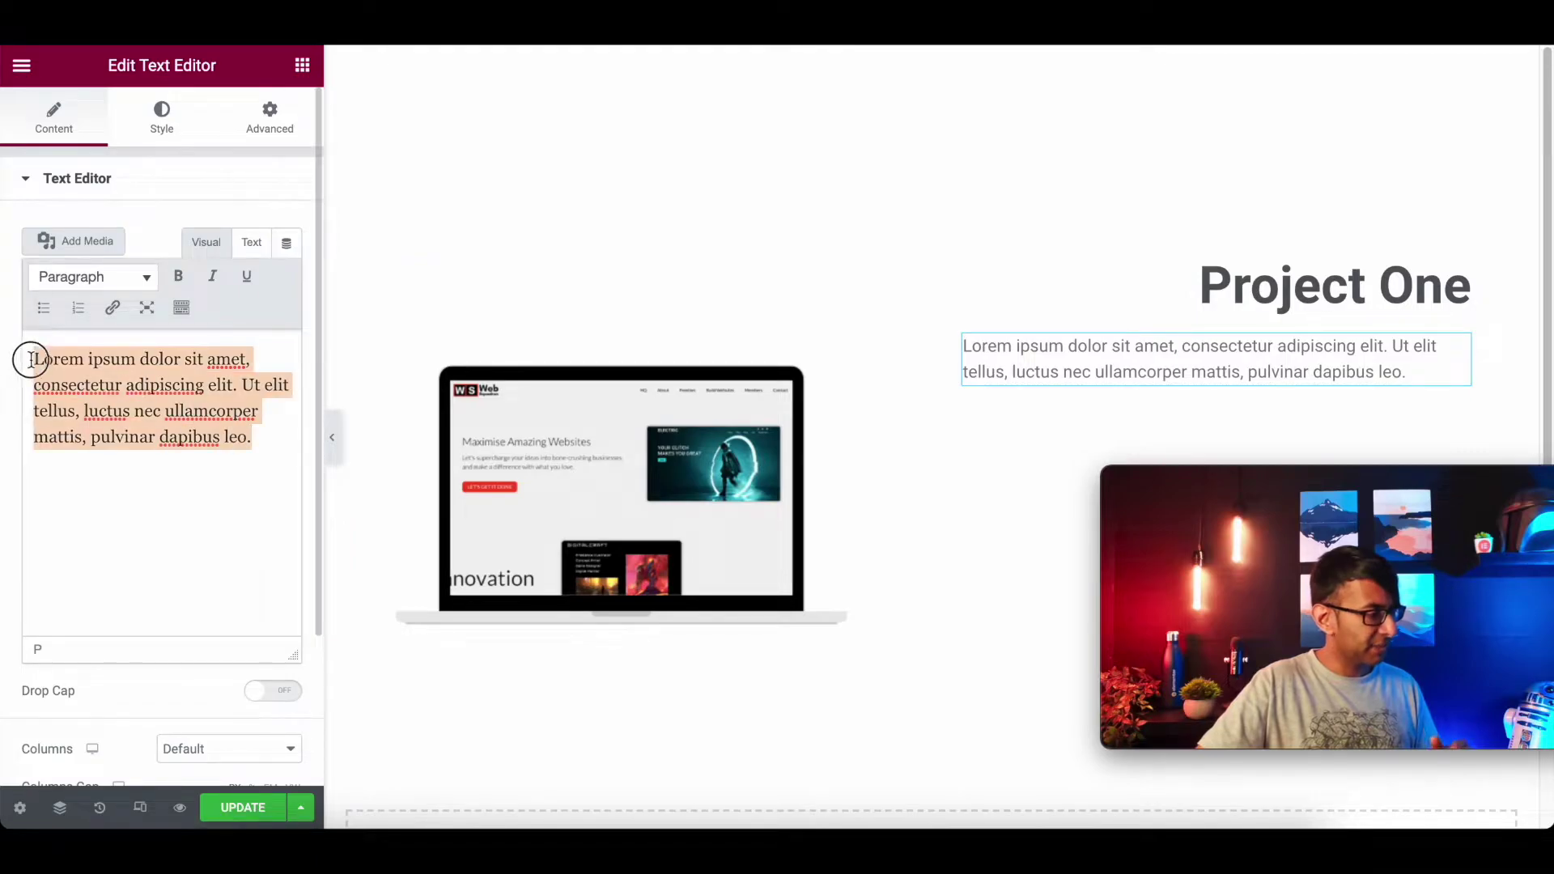
{"action": "left_click", "coordinate": [270, 441]}
{"action": "key", "text": "Return"}
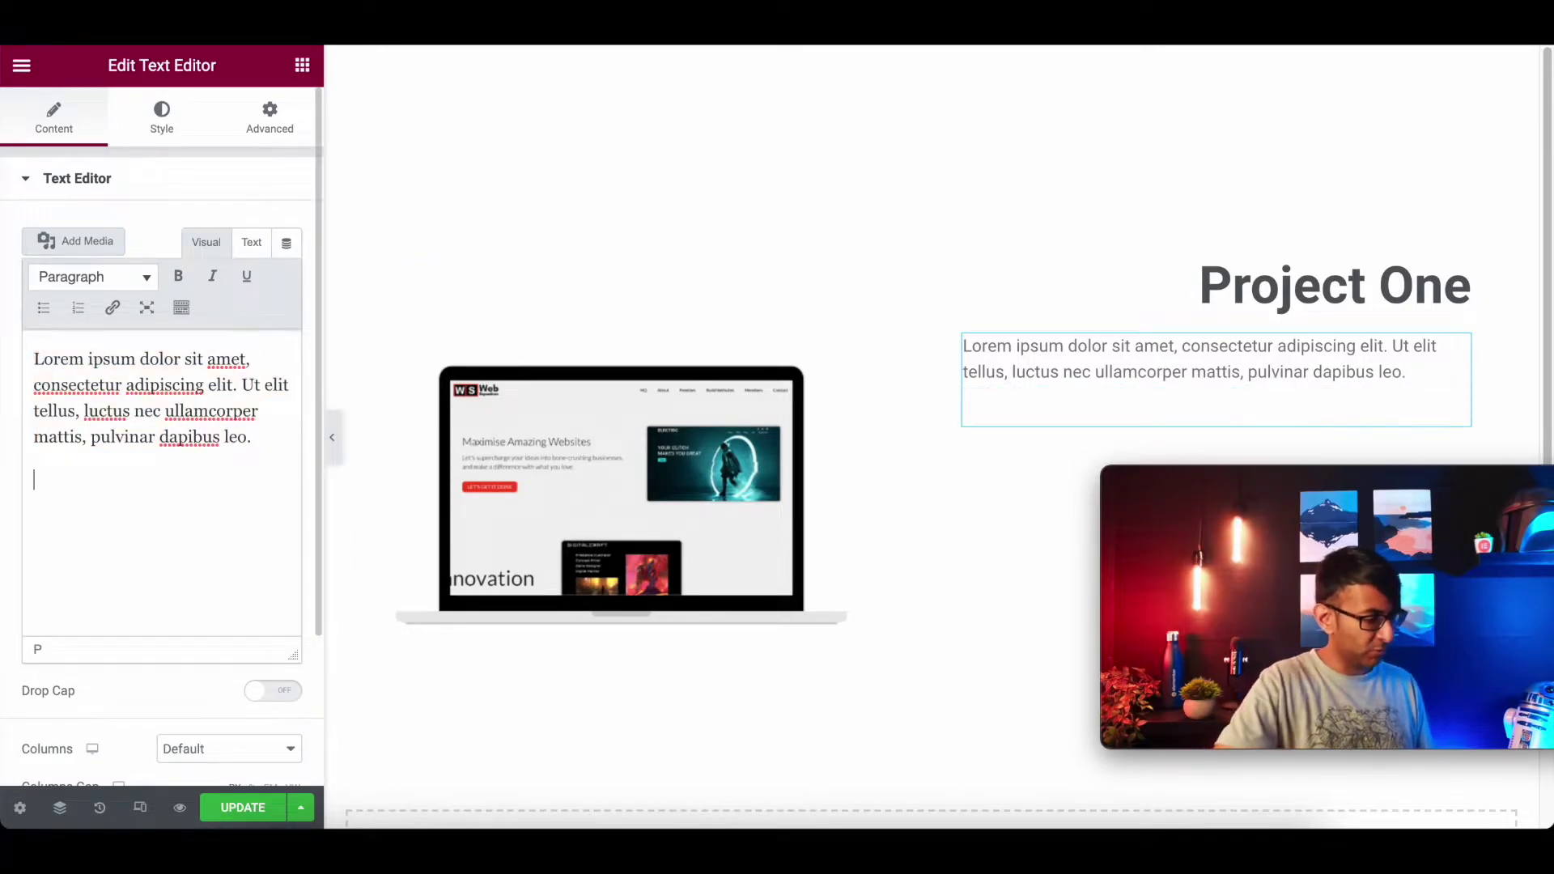
{"action": "key", "text": "ctrl+v"}
{"action": "key", "text": "ctrl+v"}
{"action": "key", "text": "Return"}
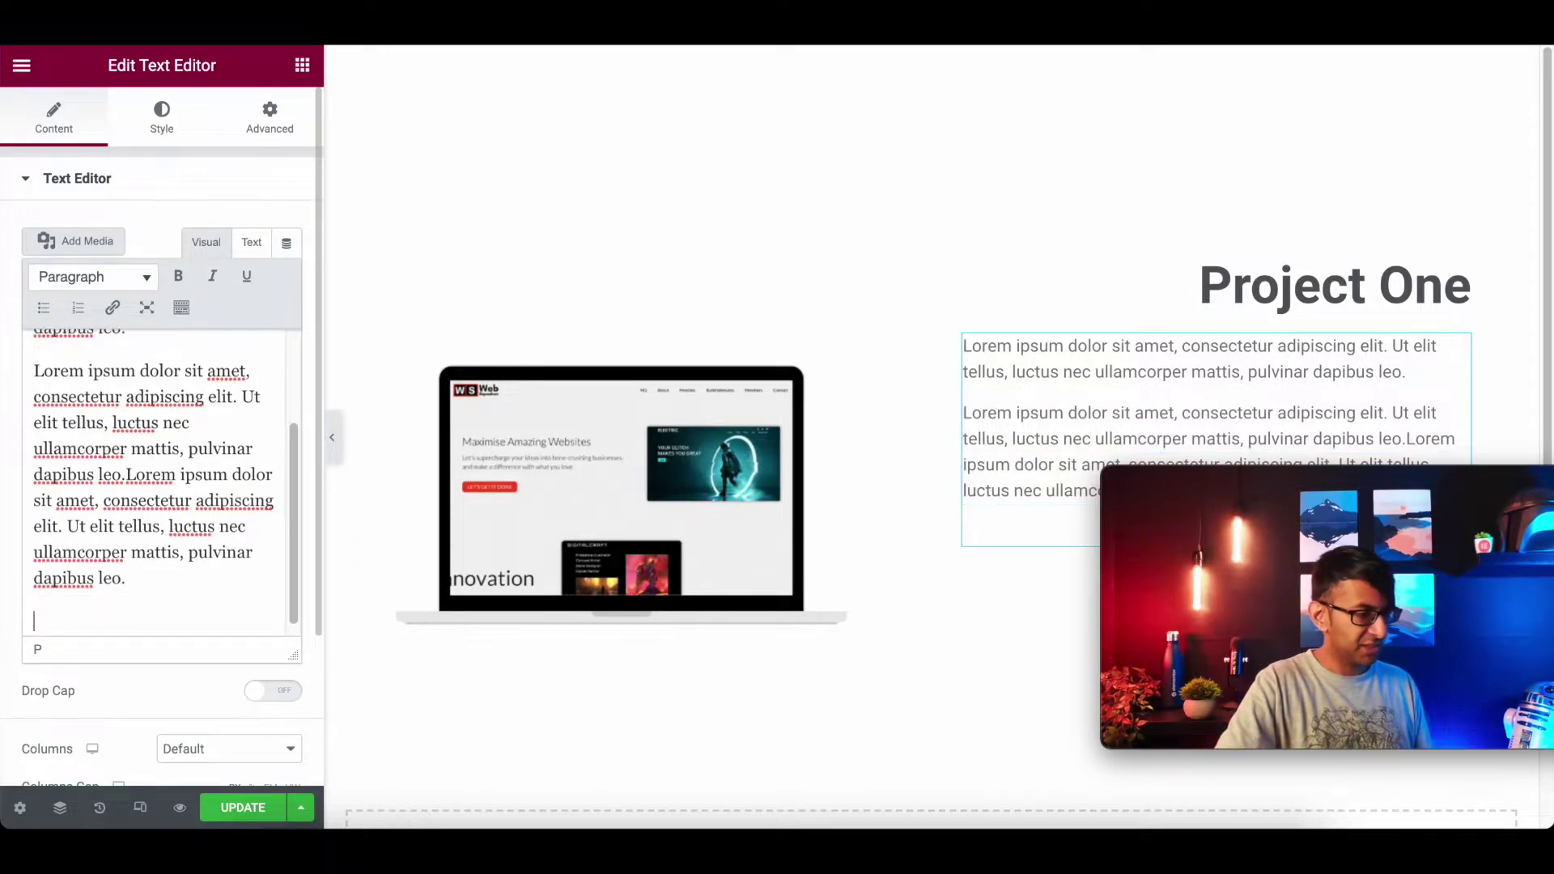
{"action": "key", "text": "ctrl+v"}
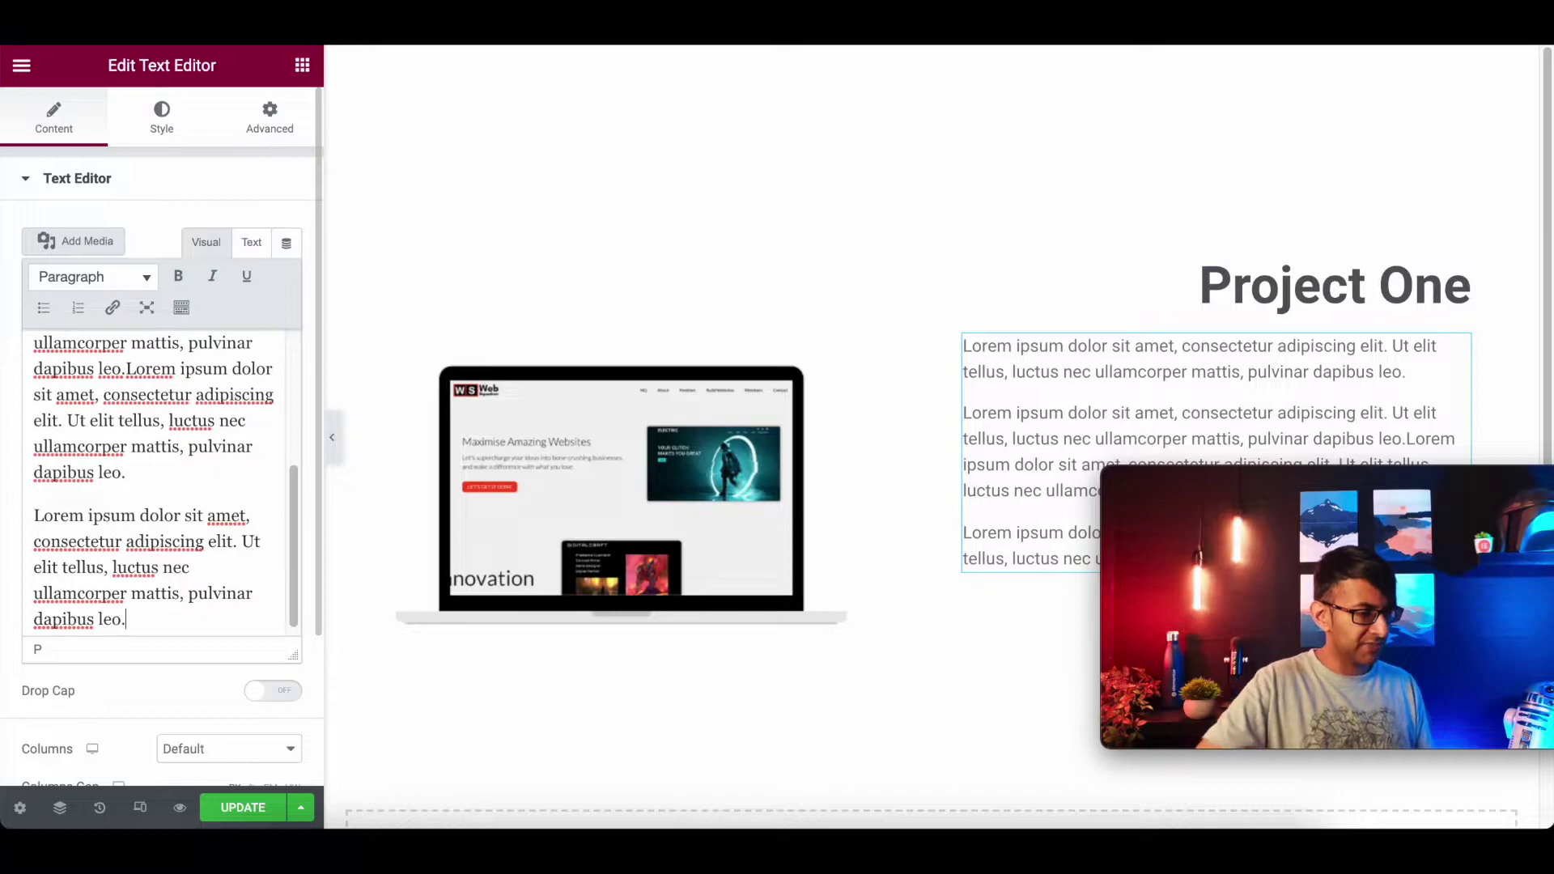
{"action": "left_click", "coordinate": [162, 131]}
{"action": "left_click", "coordinate": [260, 233]}
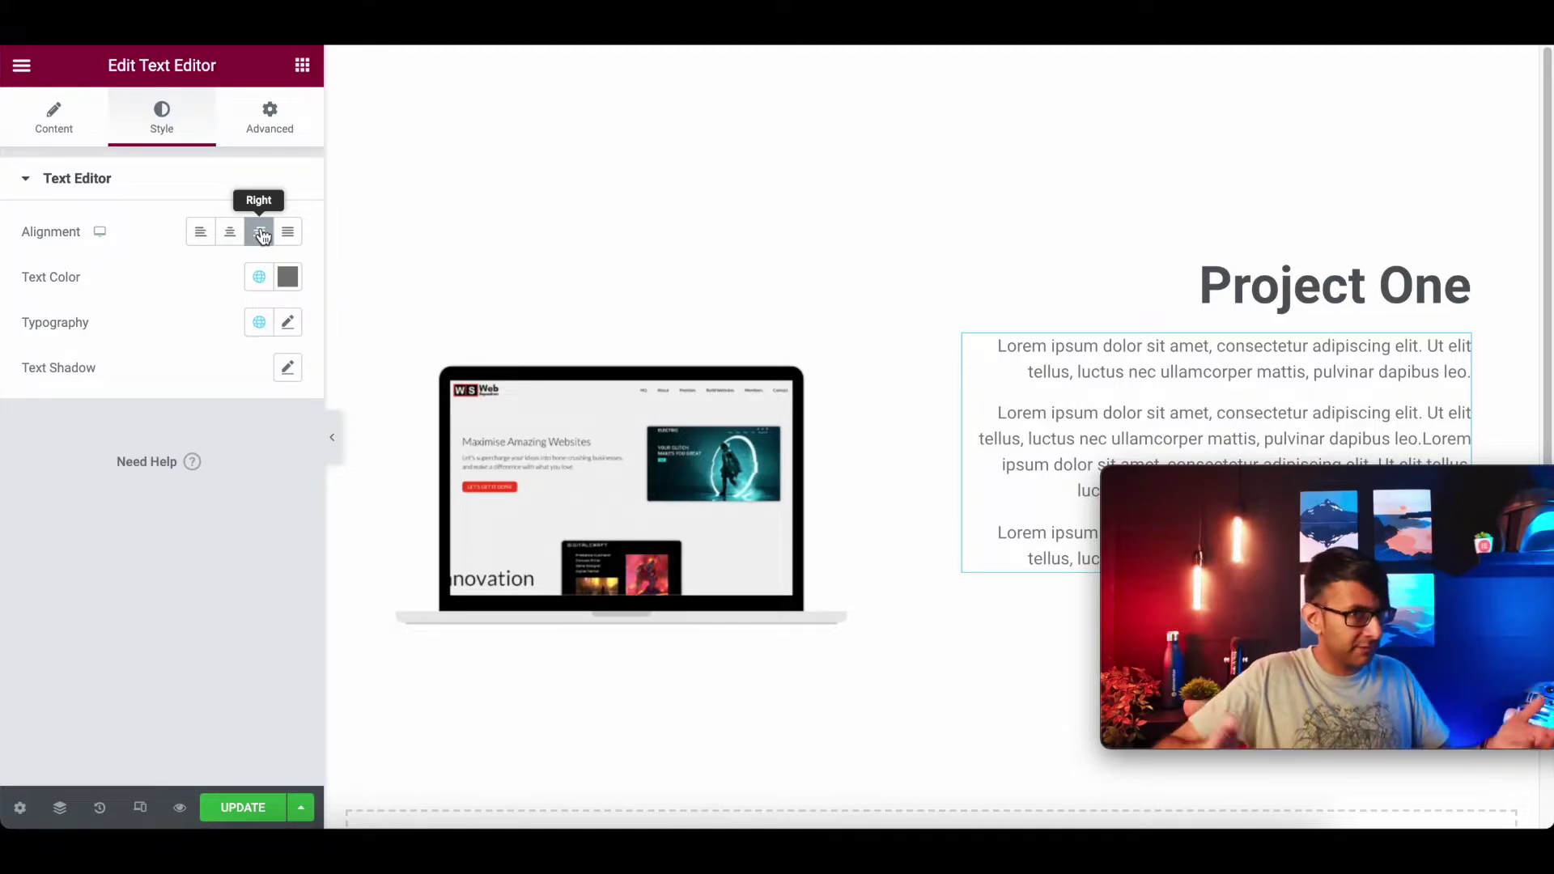
{"action": "mouse_move", "coordinate": [1455, 522]}
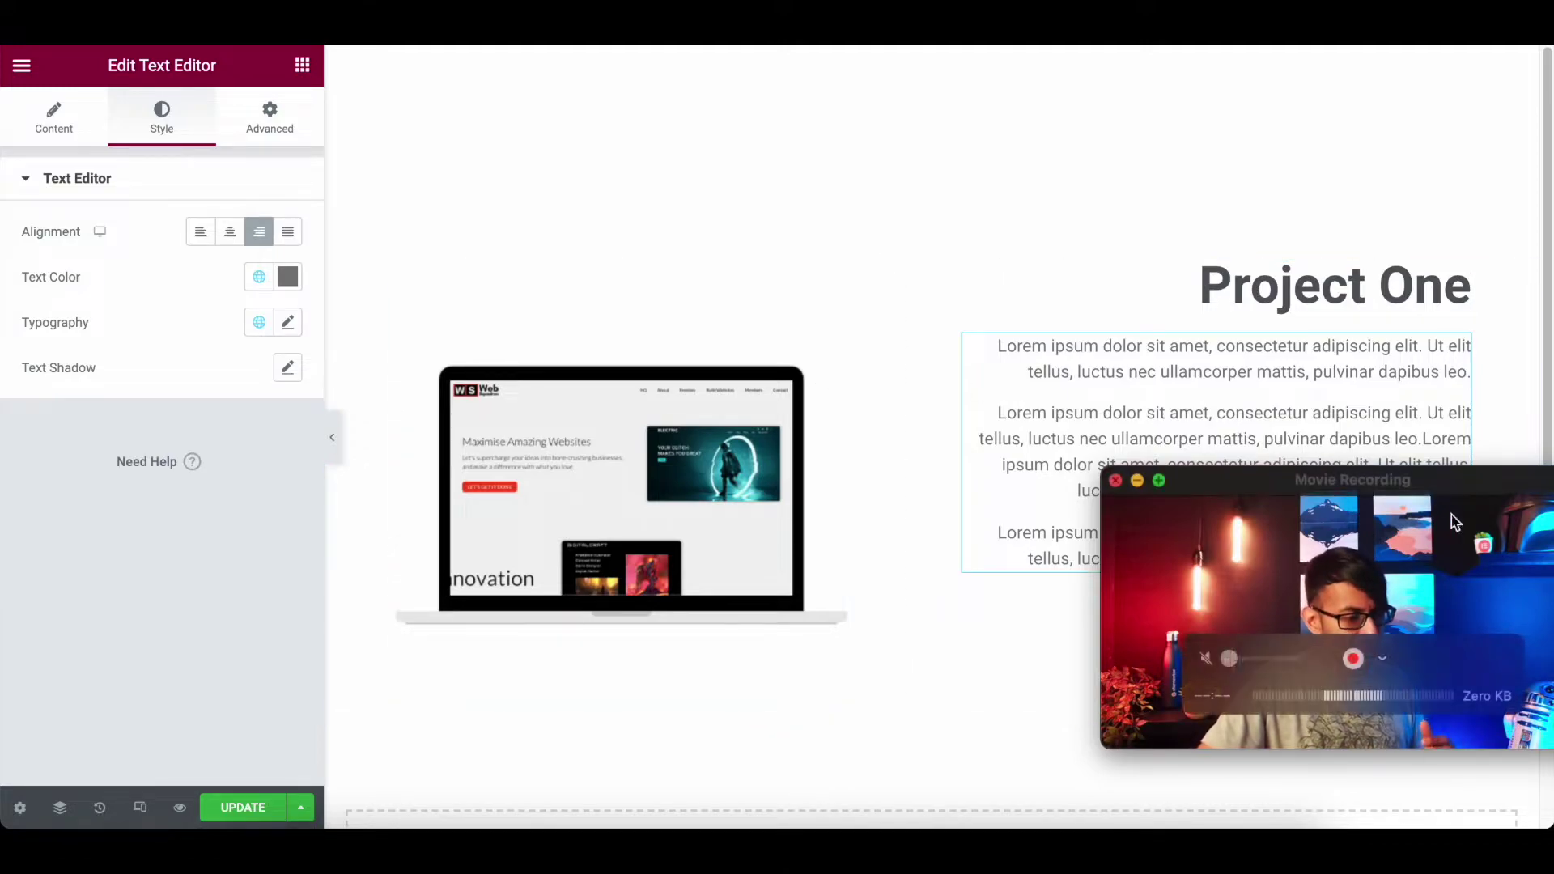
{"action": "left_click_drag", "start_coordinate": [1486, 490], "coordinate": [1487, 568]}
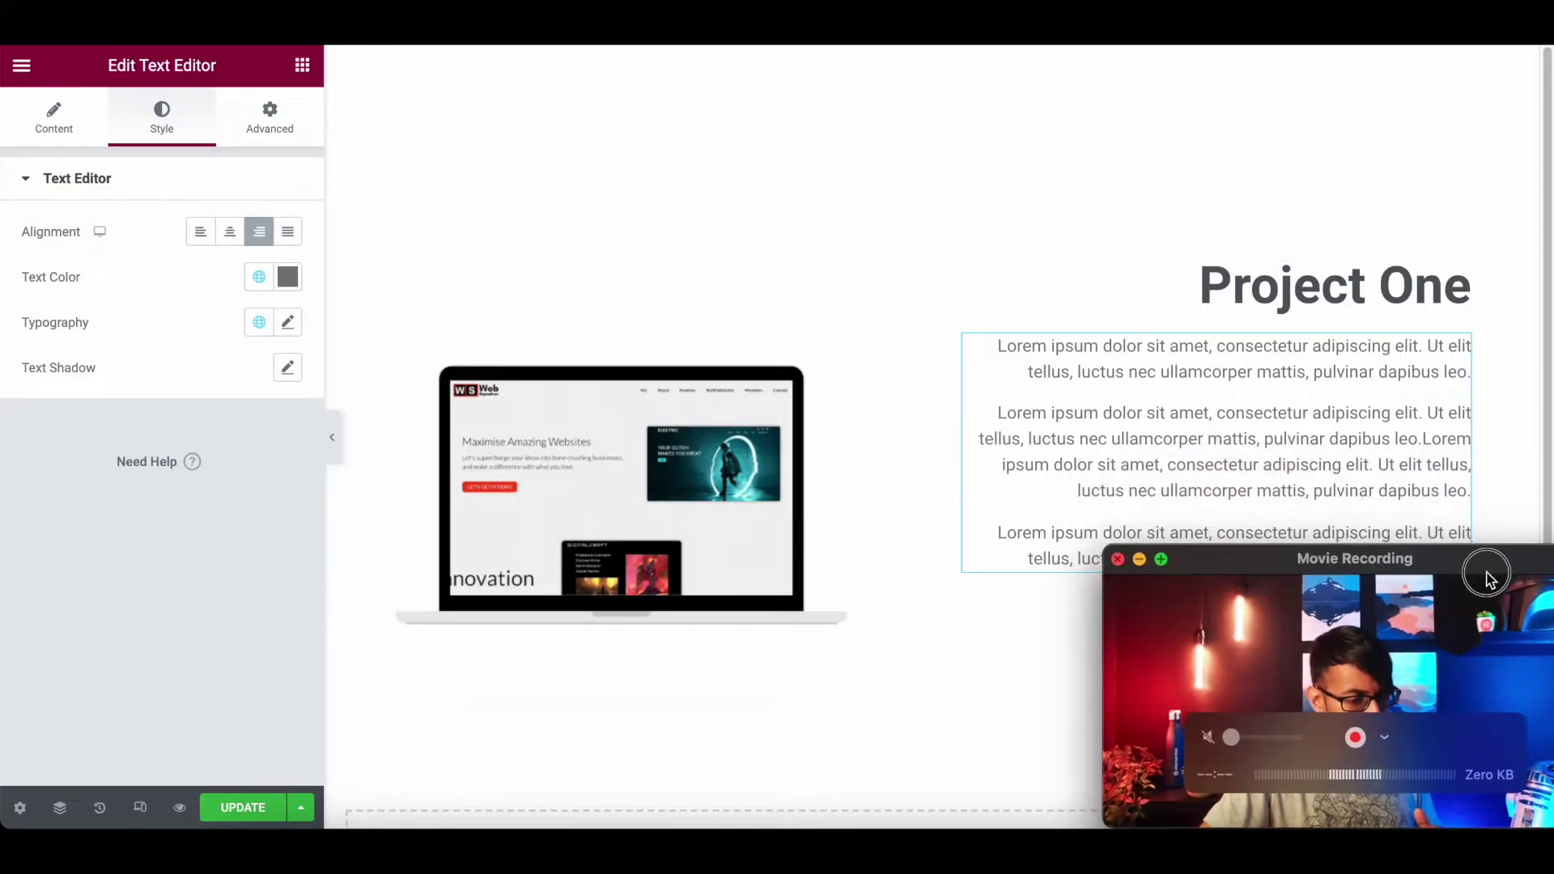
{"action": "left_click", "coordinate": [332, 441]}
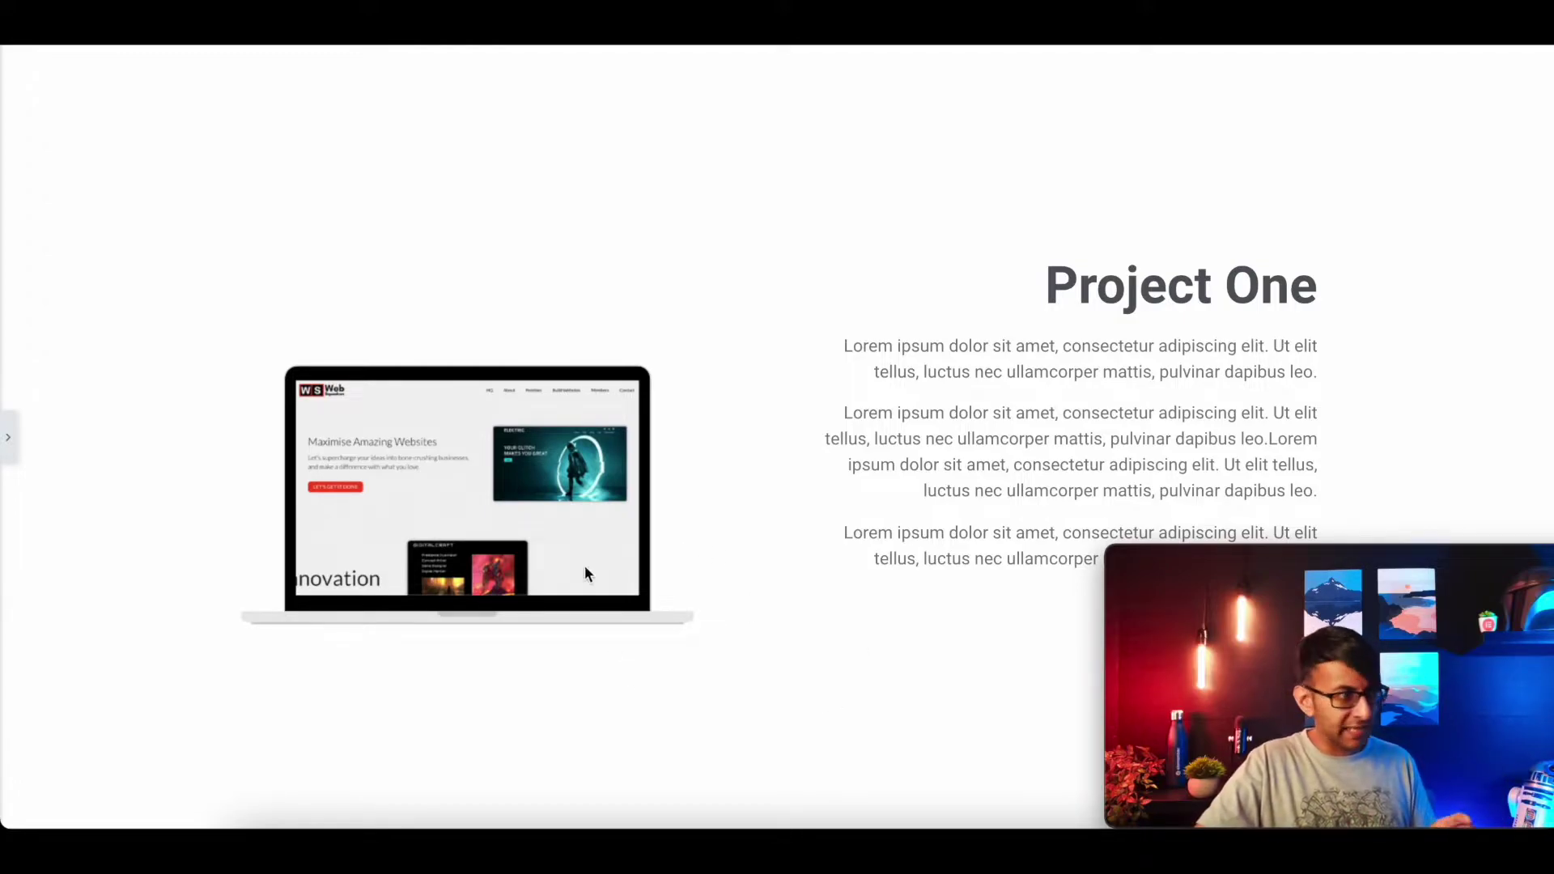
{"action": "left_click", "coordinate": [13, 449]}
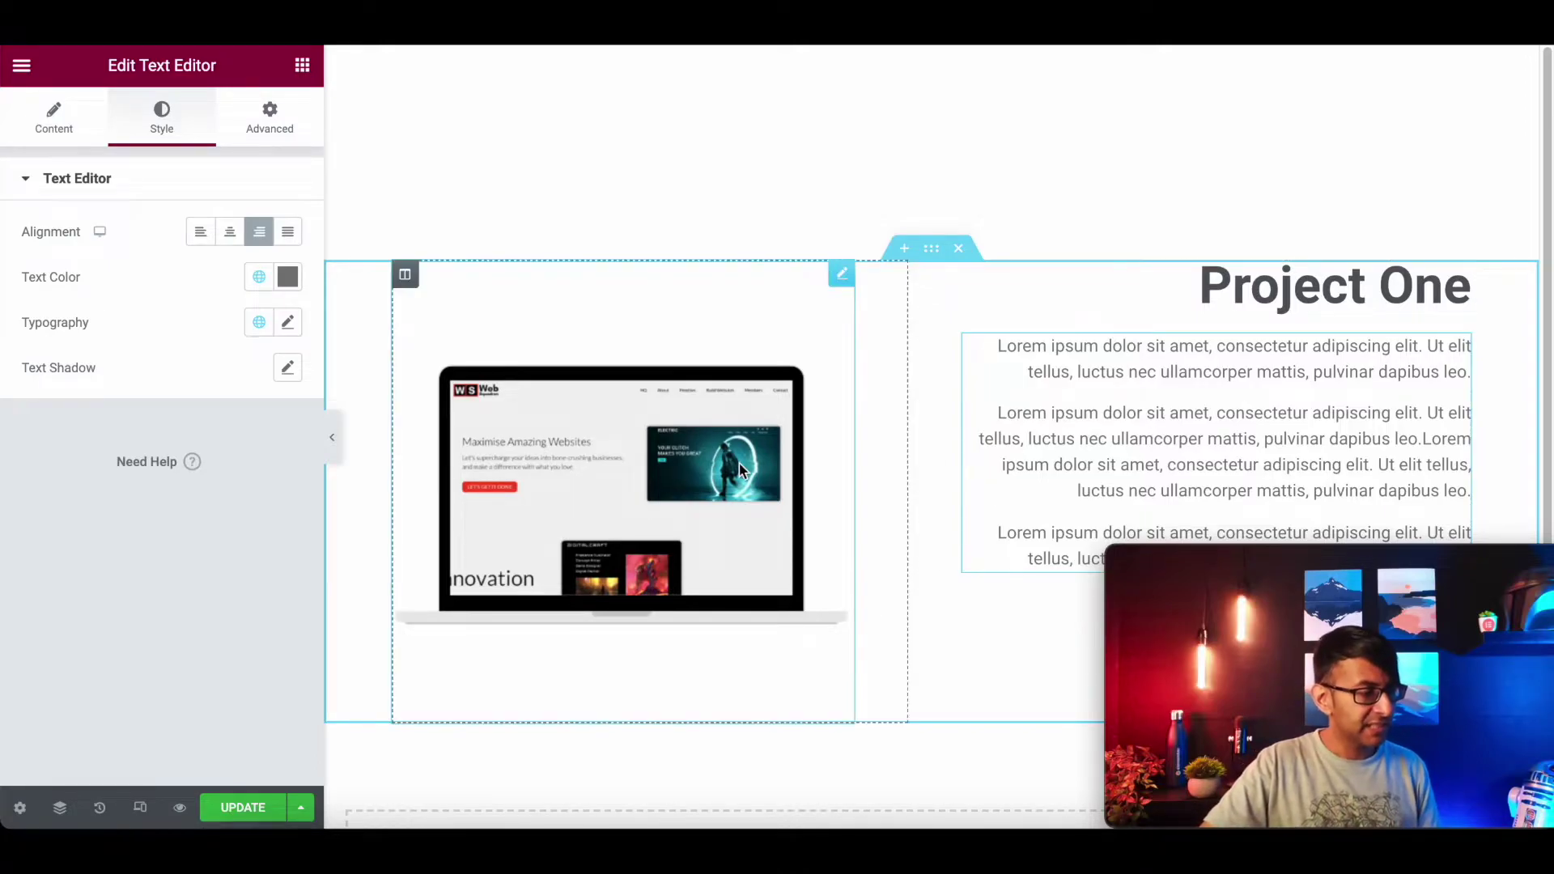
- Add the CSS class 'texthide' to the lorem ipsum text block and save the page with Update
{"action": "left_click", "coordinate": [793, 437]}
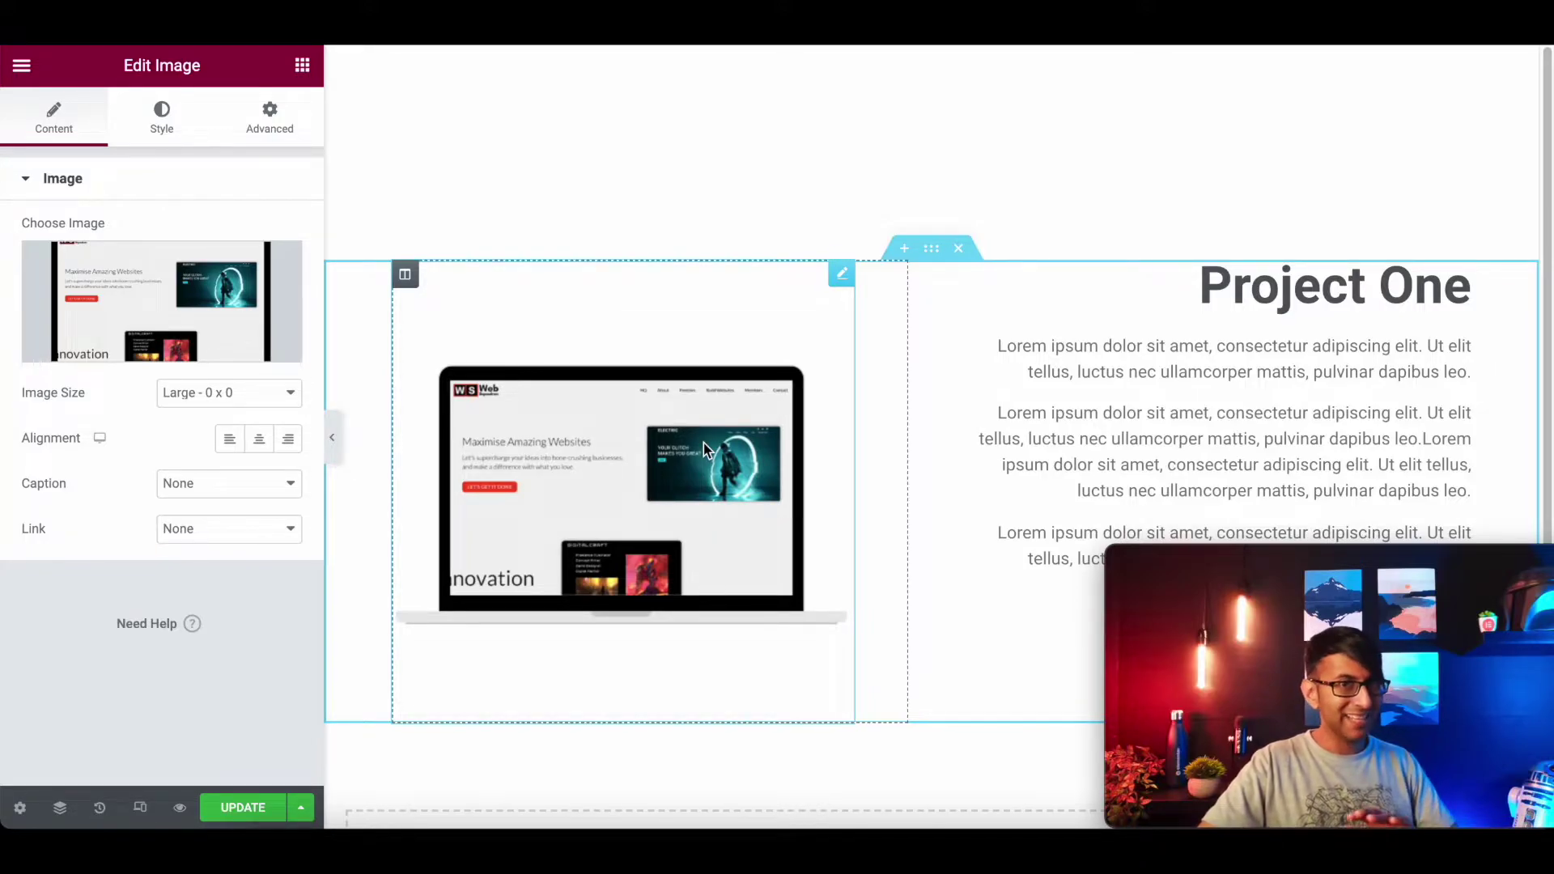
{"action": "left_click", "coordinate": [1459, 274]}
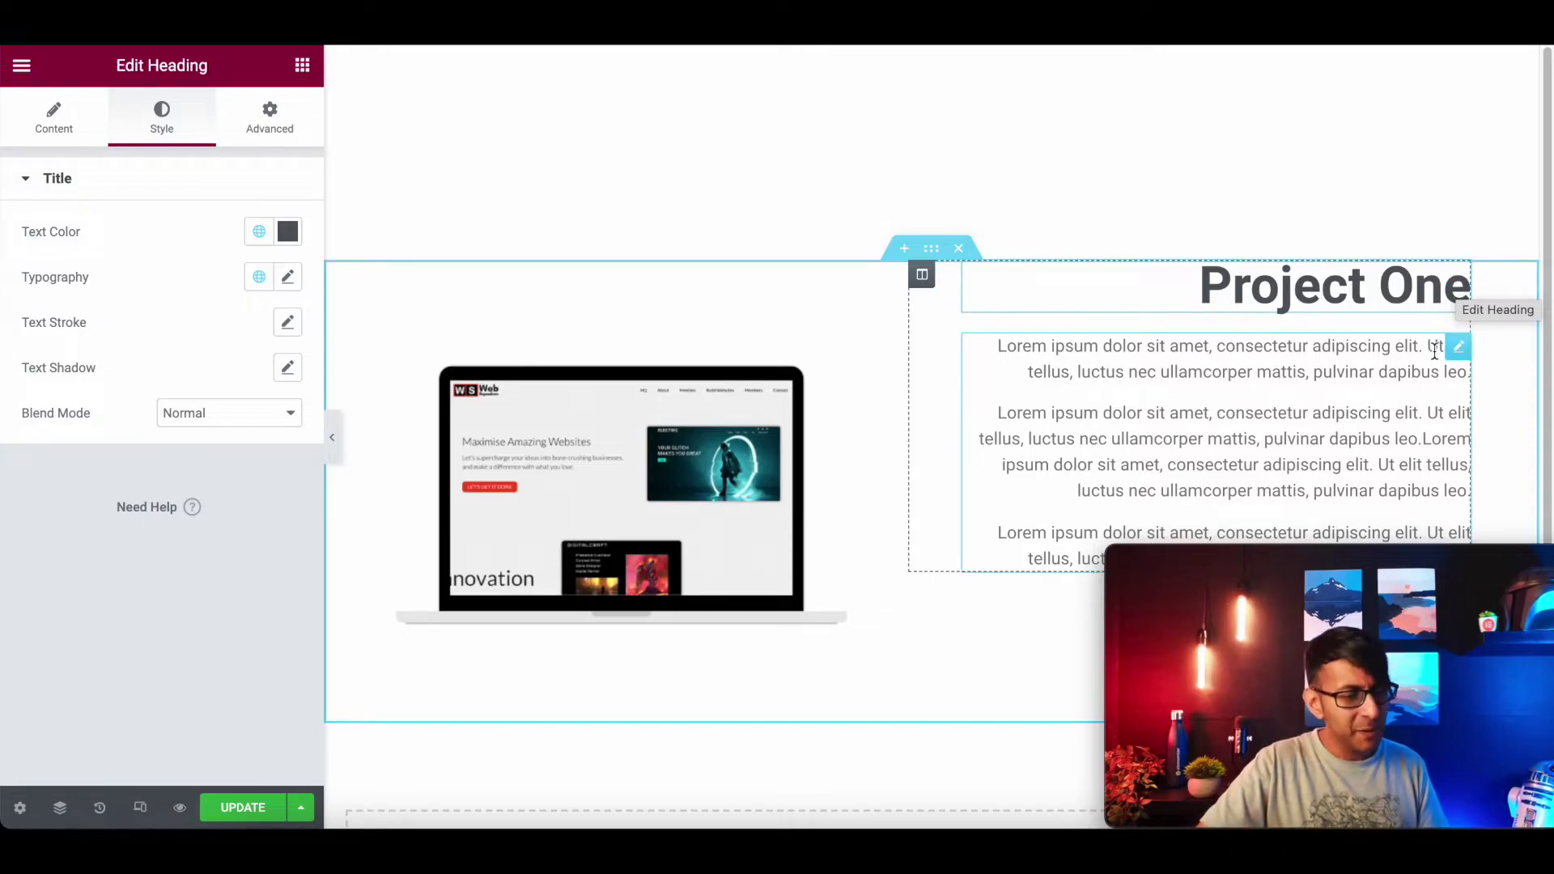
{"action": "left_click", "coordinate": [1457, 348]}
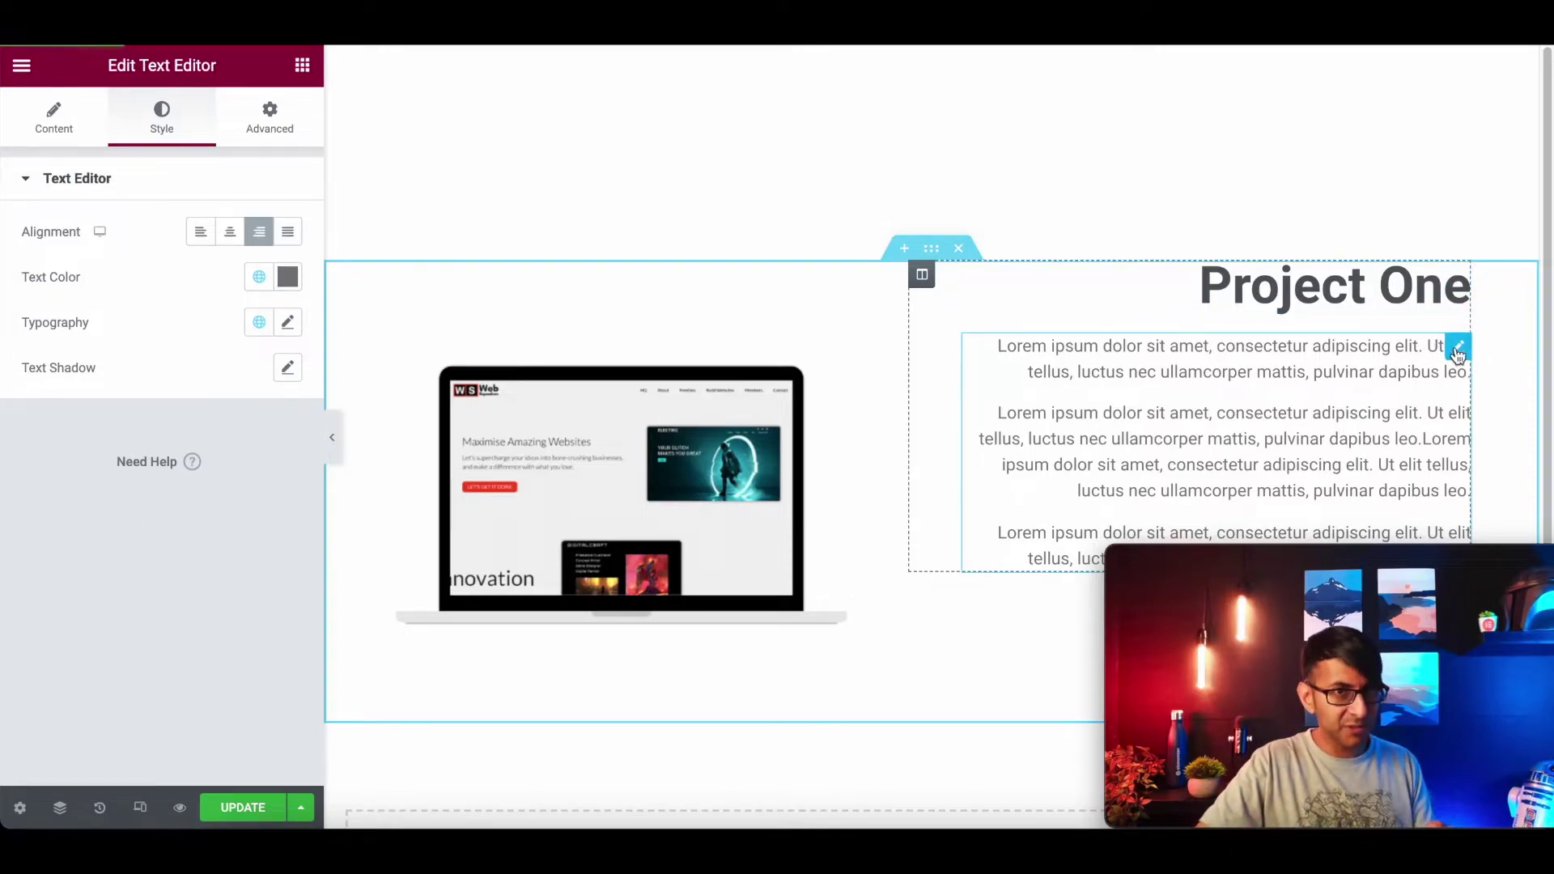
{"action": "left_click", "coordinate": [269, 121]}
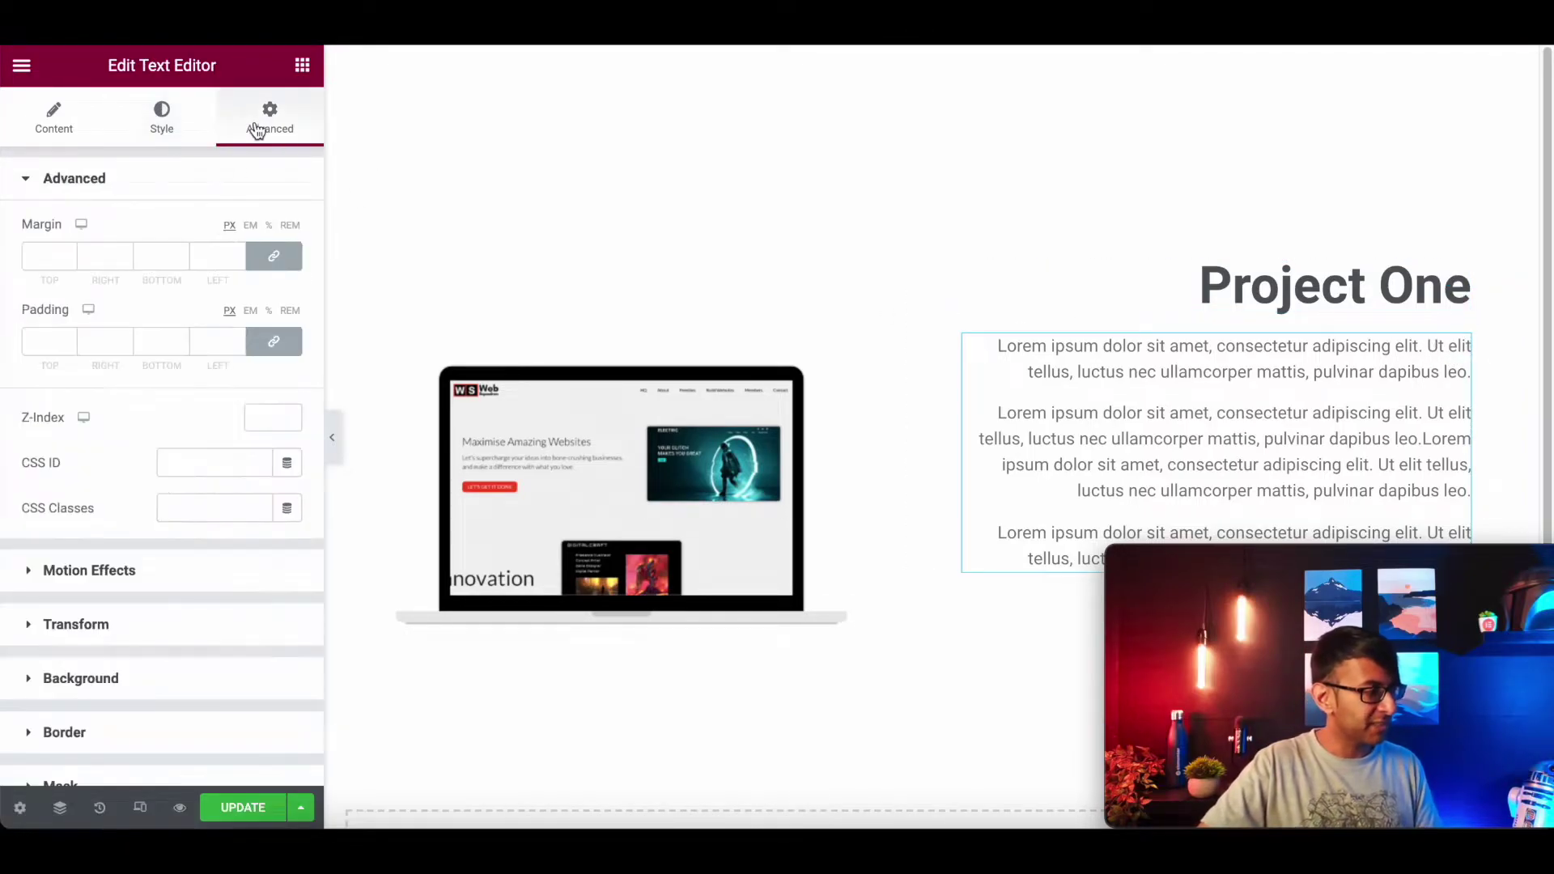
{"action": "left_click", "coordinate": [205, 511]}
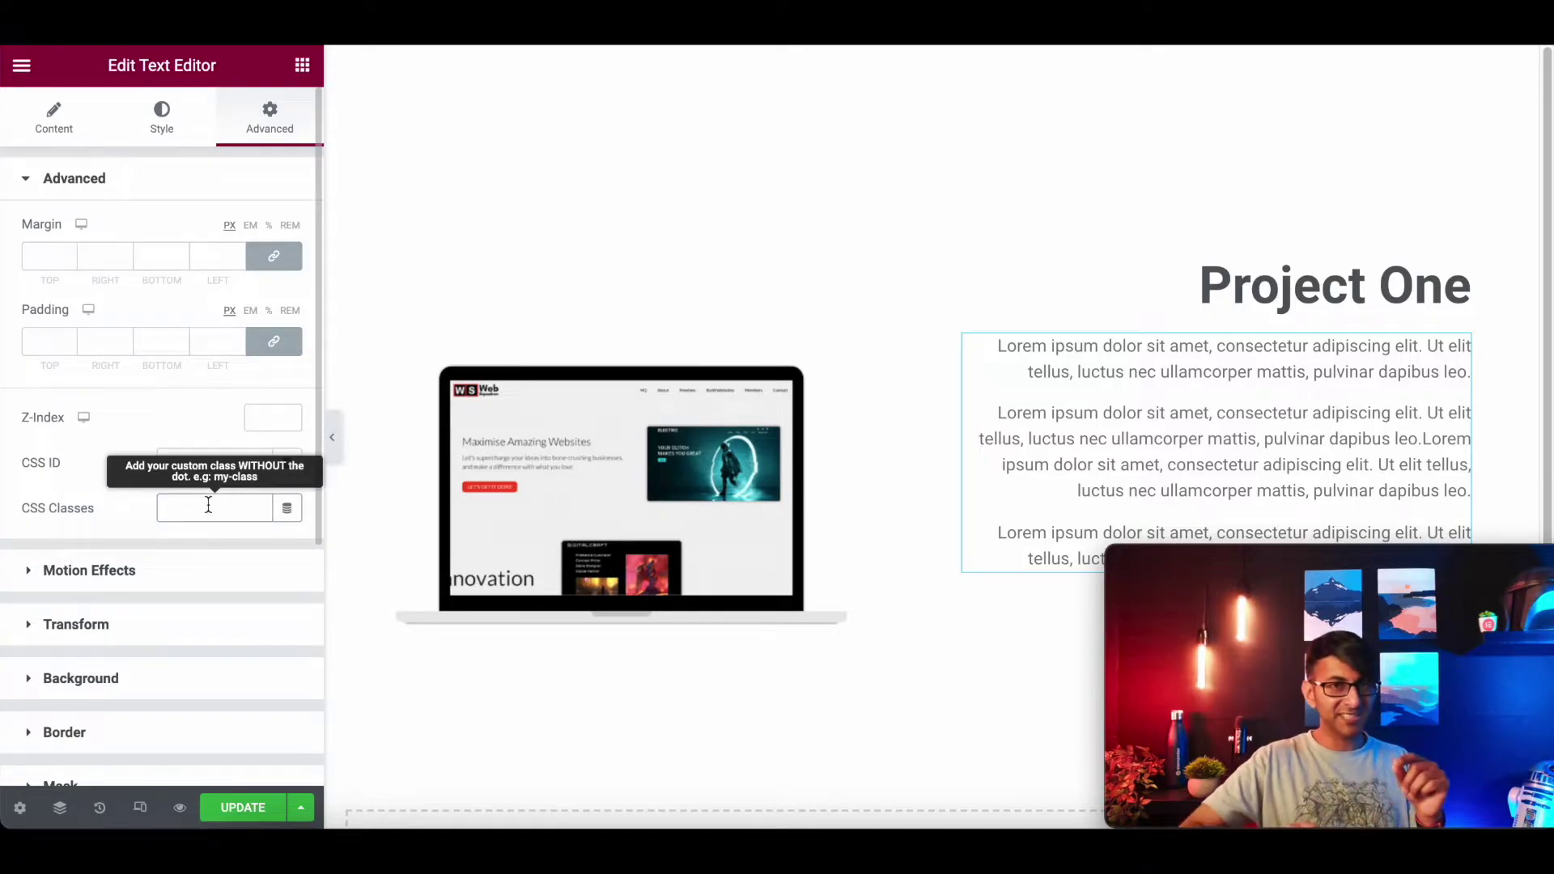
{"action": "type", "text": "text"}
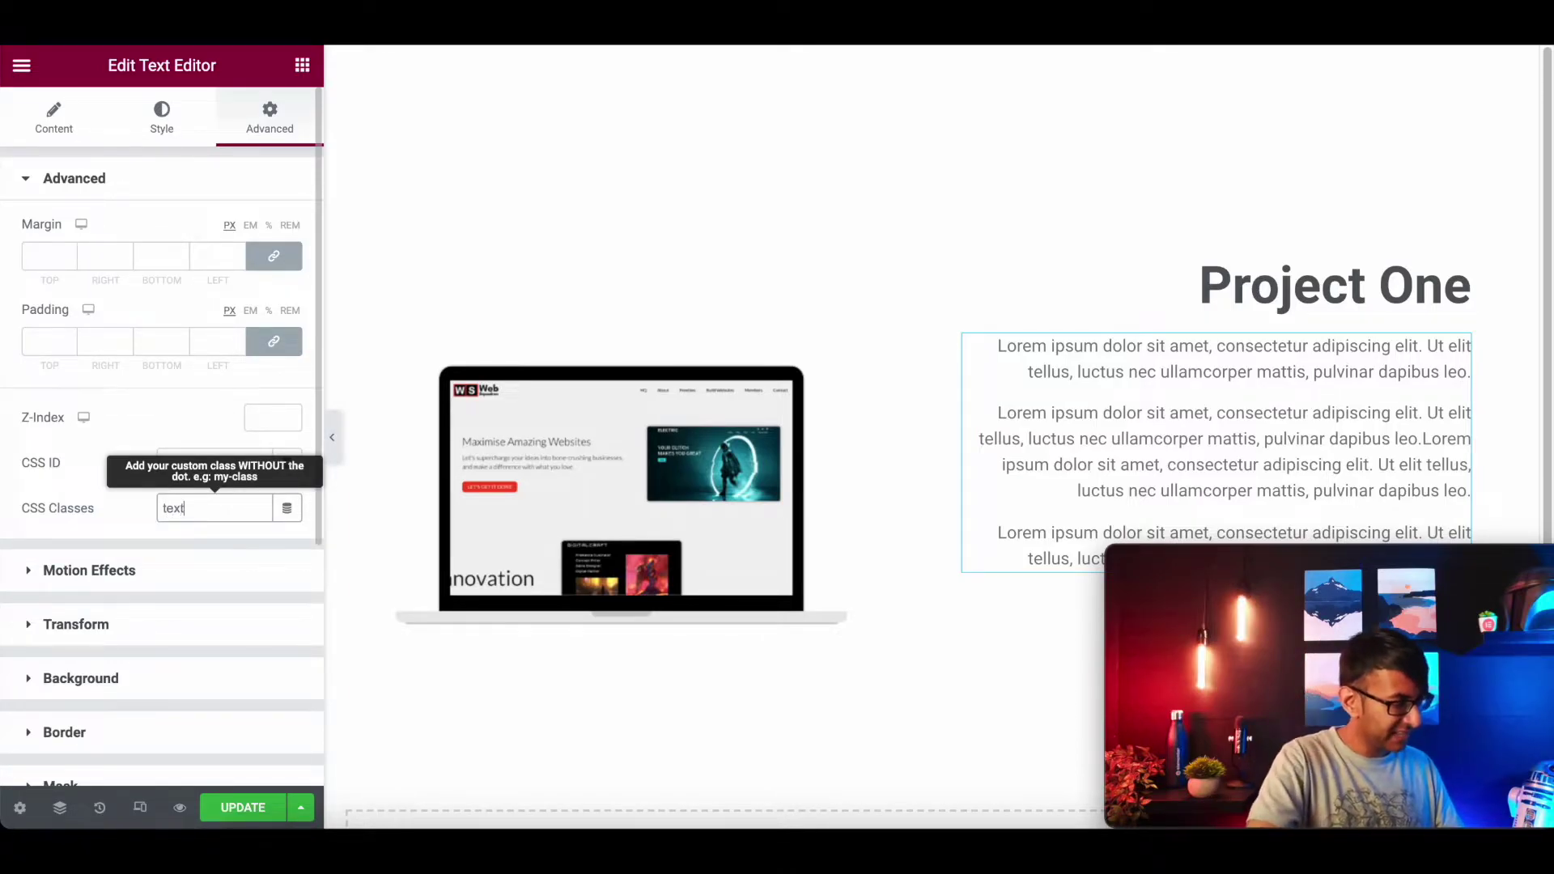
{"action": "type", "text": "hide"}
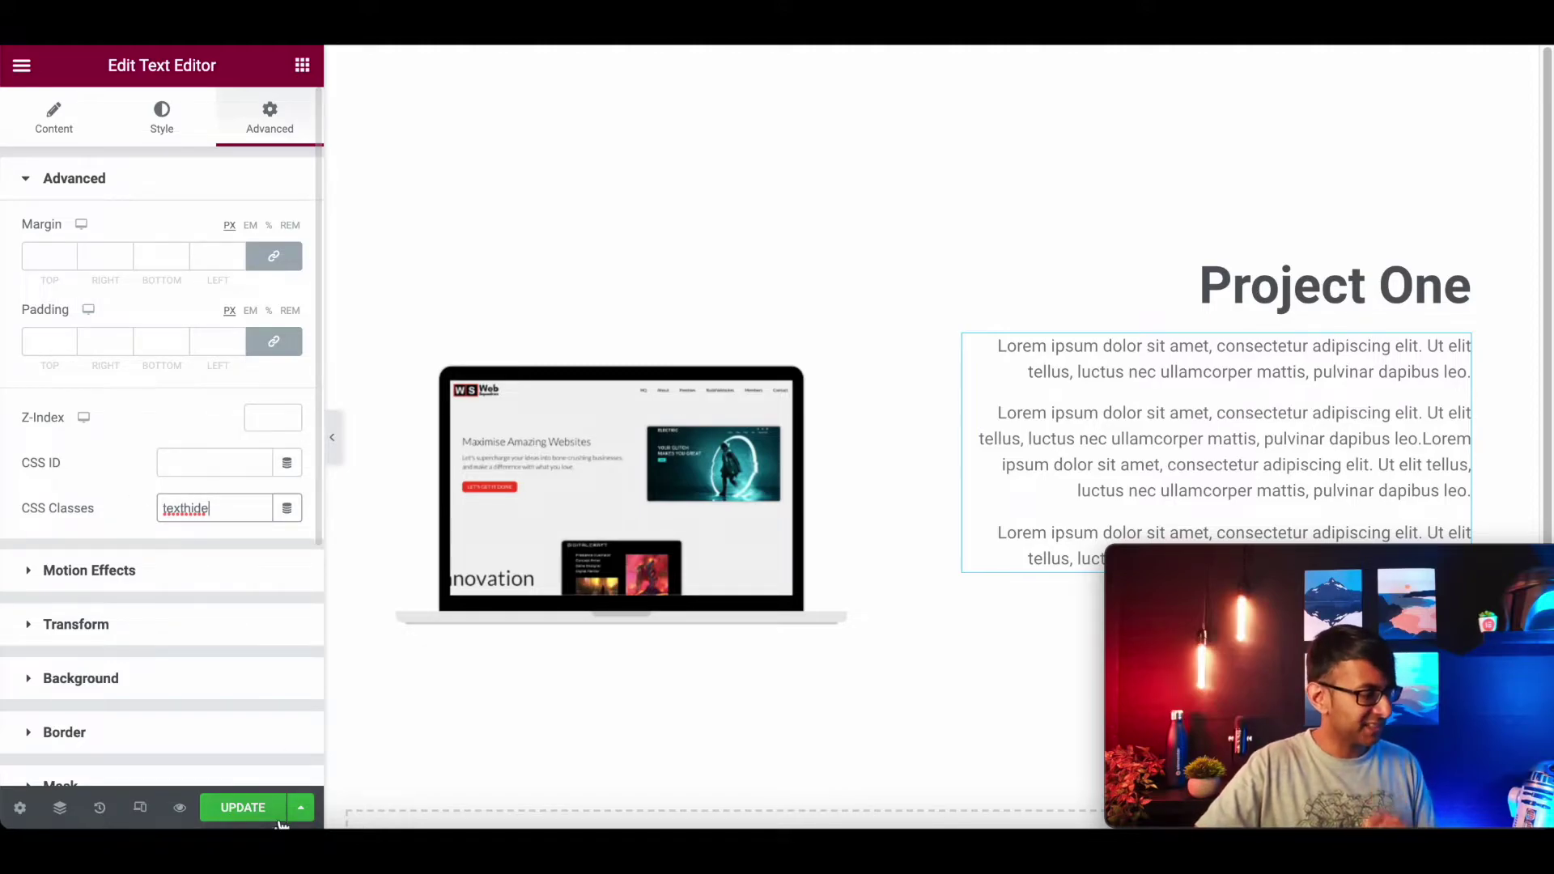
{"action": "left_click", "coordinate": [231, 810]}
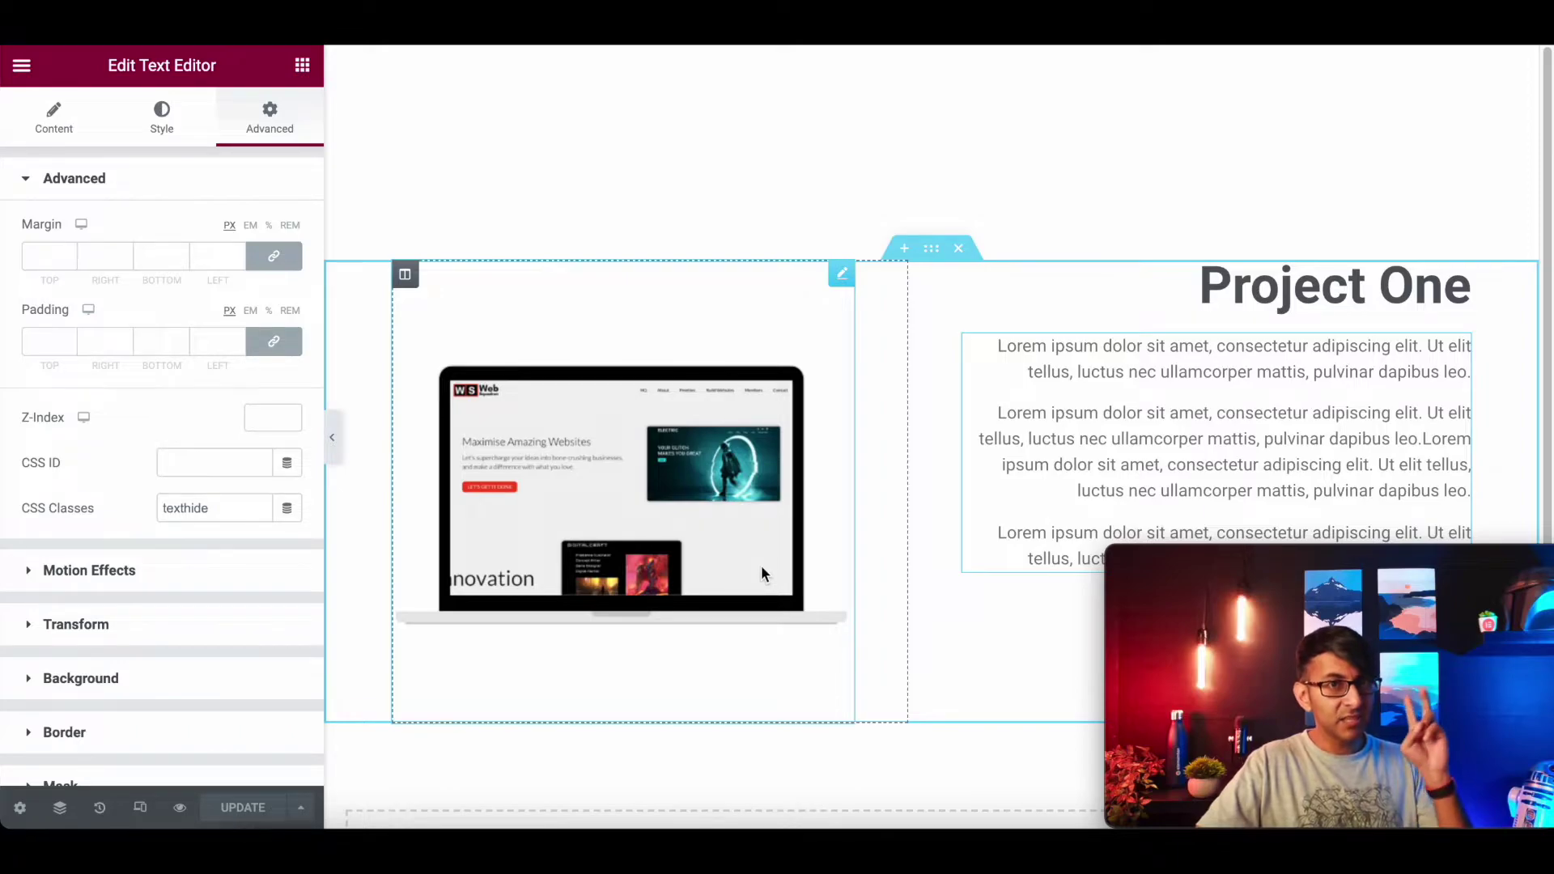
- Duplicate the laptop image widget to create copies below it
{"action": "right_click", "coordinate": [676, 500]}
{"action": "left_click", "coordinate": [712, 517]}
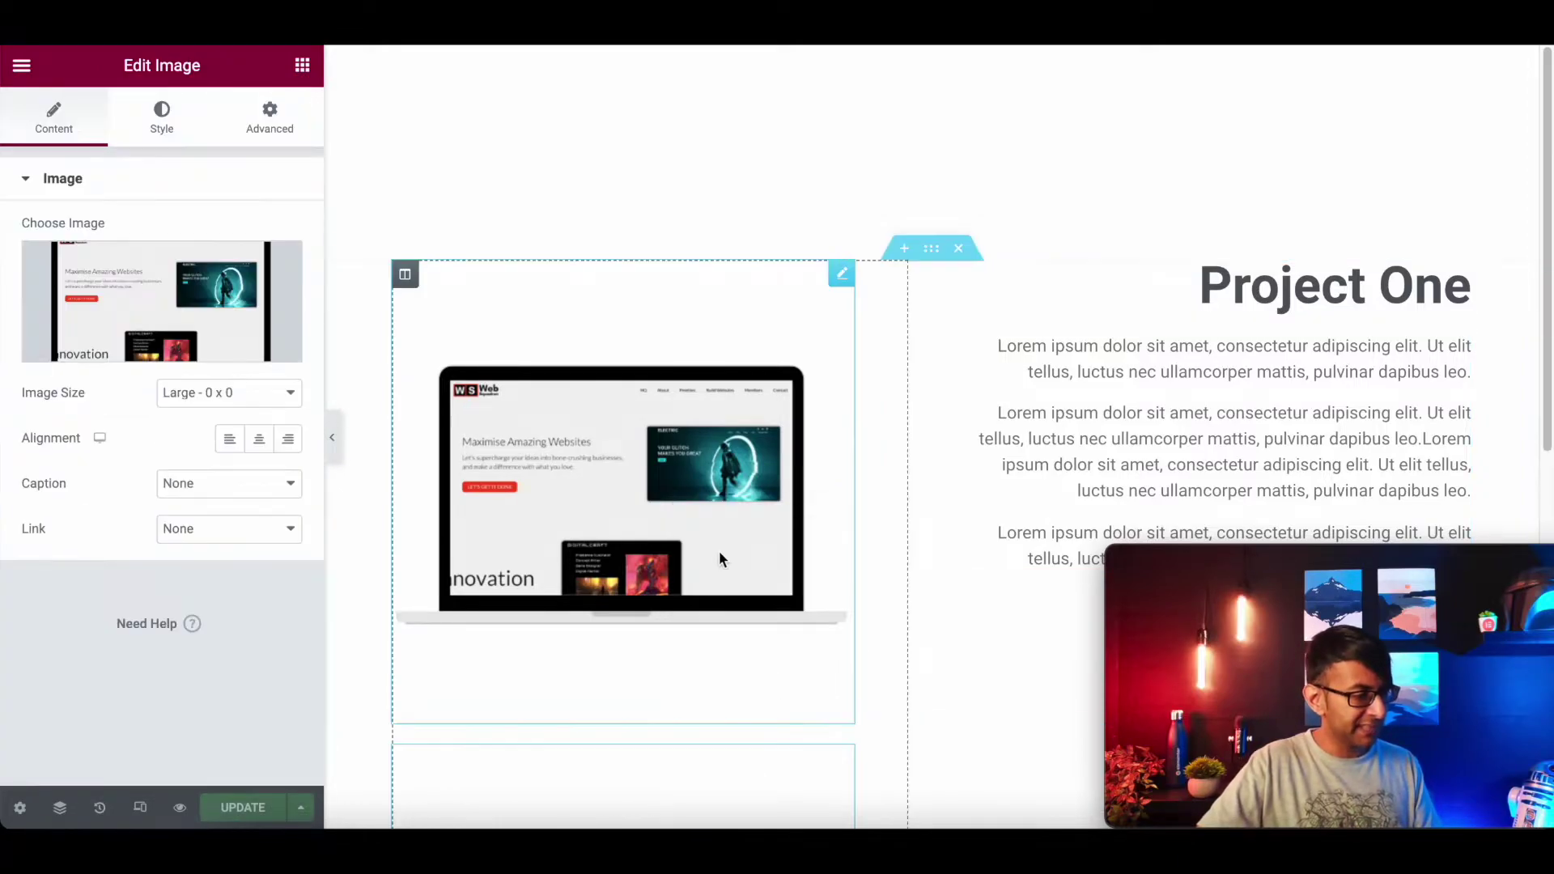
{"action": "scroll", "coordinate": [735, 686], "scroll_direction": "down", "scroll_amount": 4}
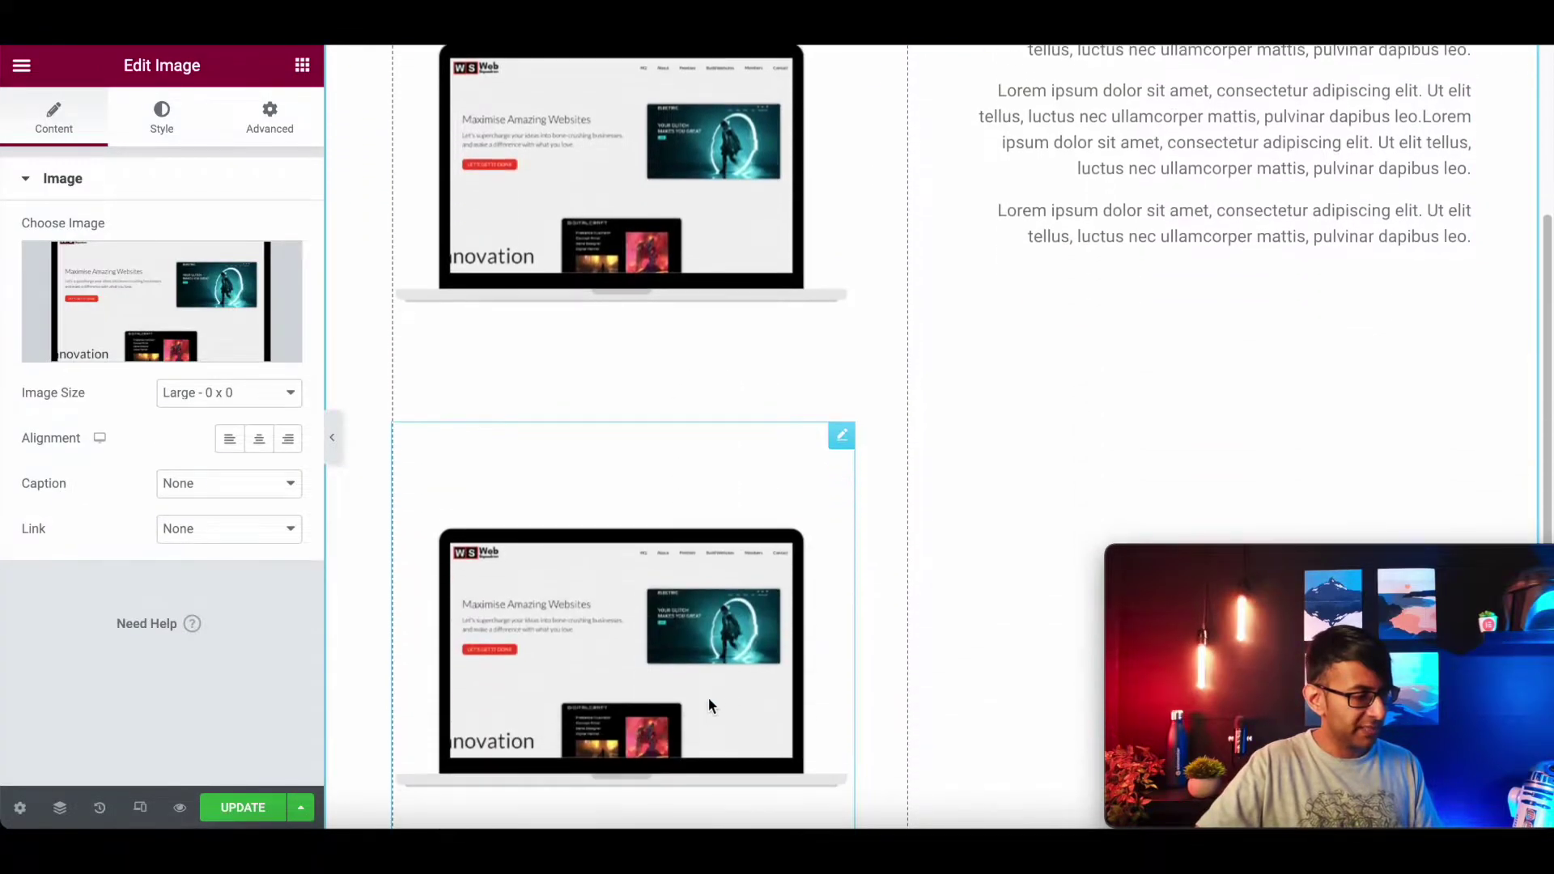
{"action": "right_click", "coordinate": [663, 501]}
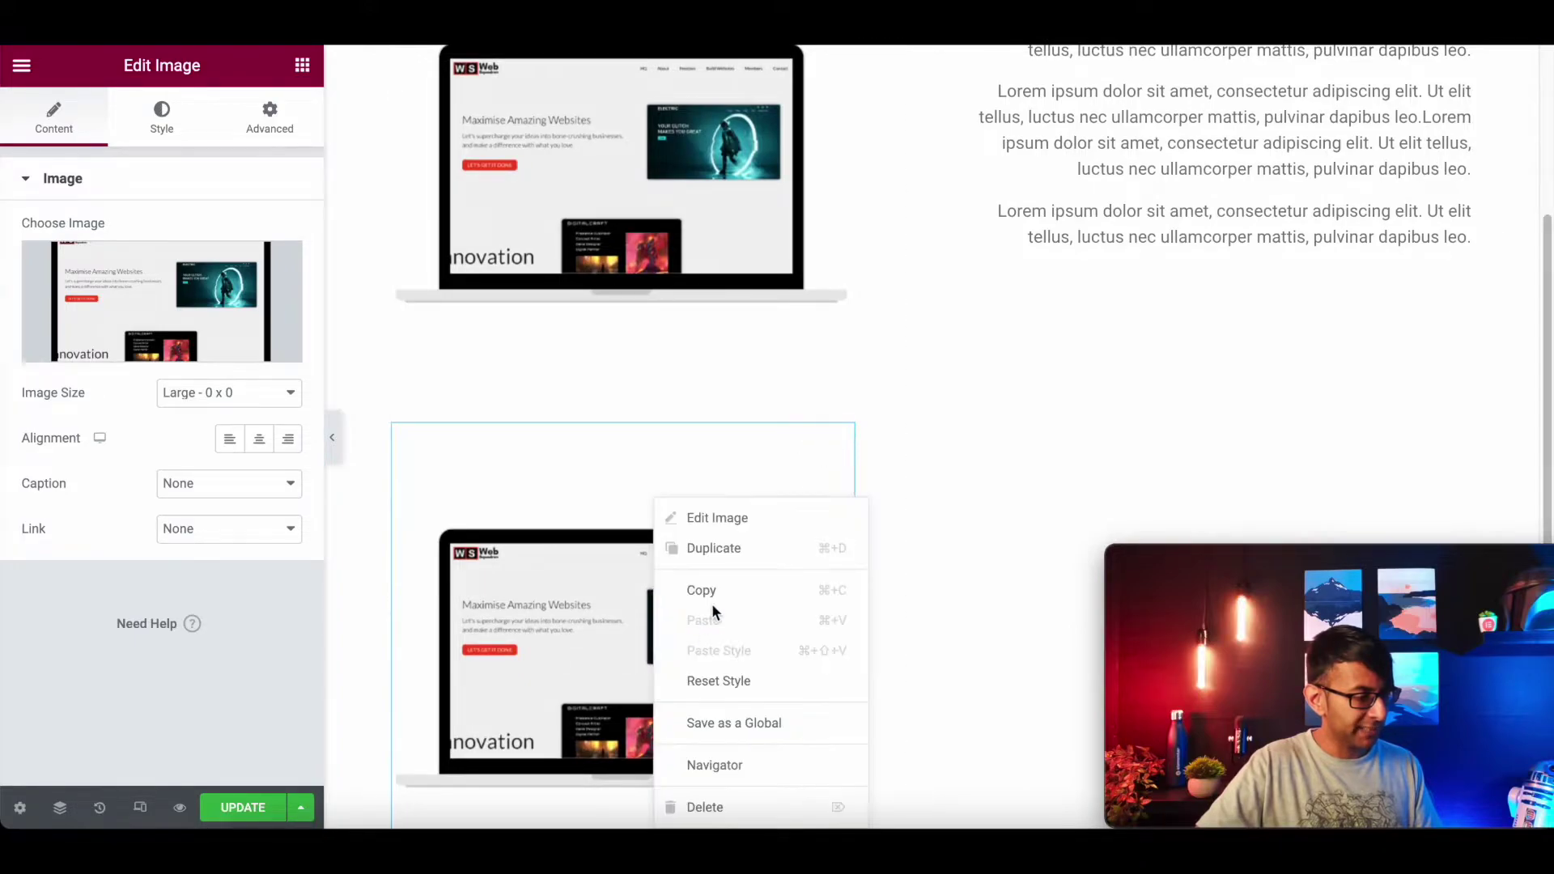
{"action": "left_click", "coordinate": [736, 555]}
{"action": "scroll", "coordinate": [726, 576], "scroll_direction": "down", "scroll_amount": 1}
{"action": "scroll", "coordinate": [723, 566], "scroll_direction": "down", "scroll_amount": 2}
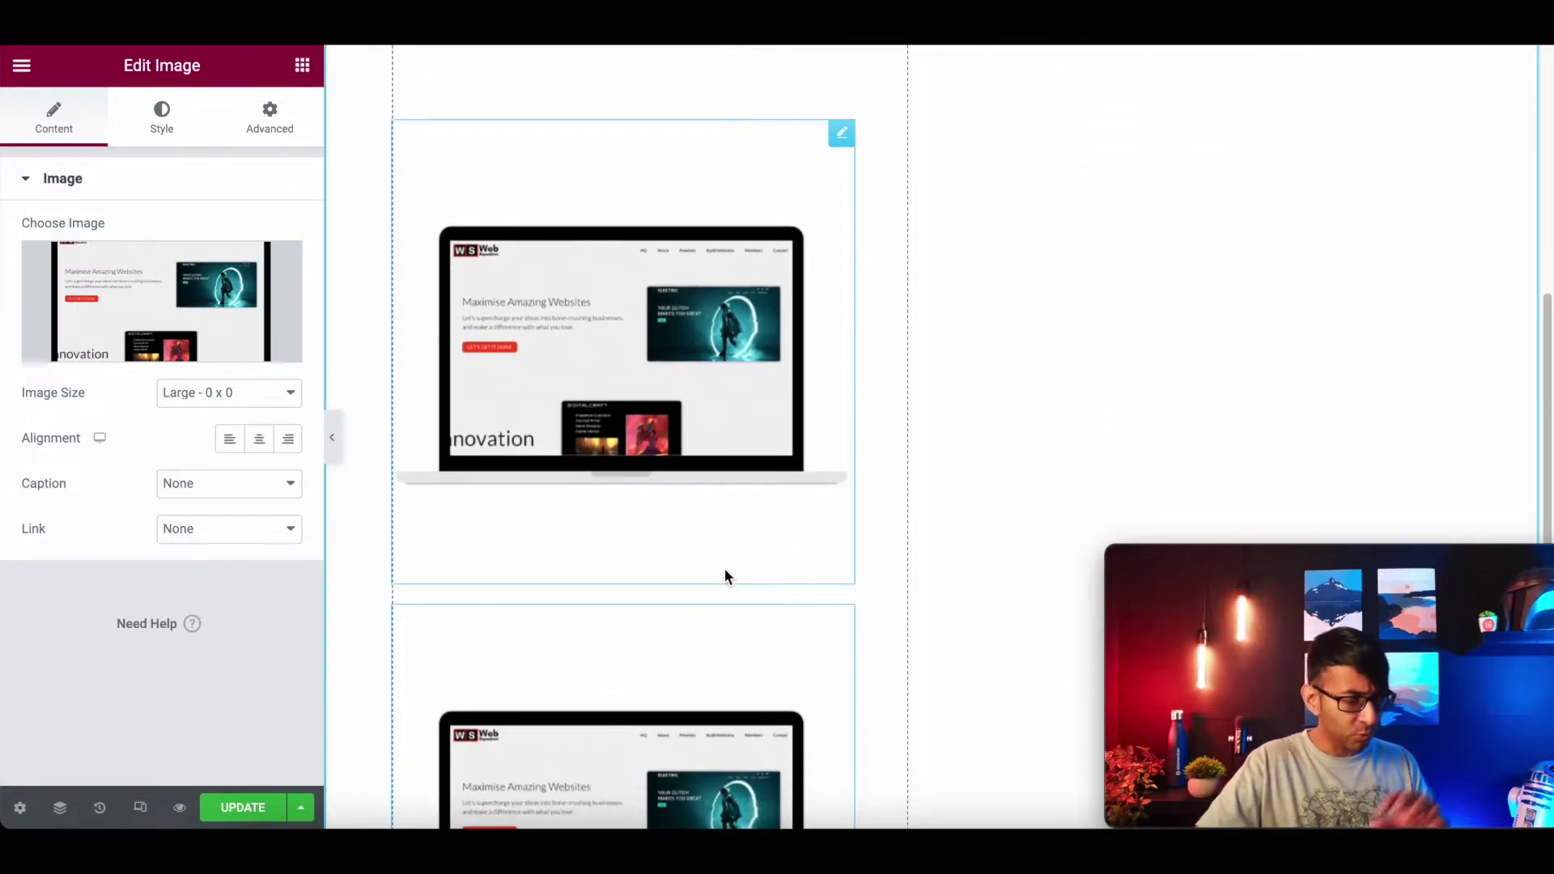
- Replace the first copy's picture with the Web2.png tablet mockup
{"action": "left_click", "coordinate": [177, 319]}
{"action": "left_click", "coordinate": [480, 333]}
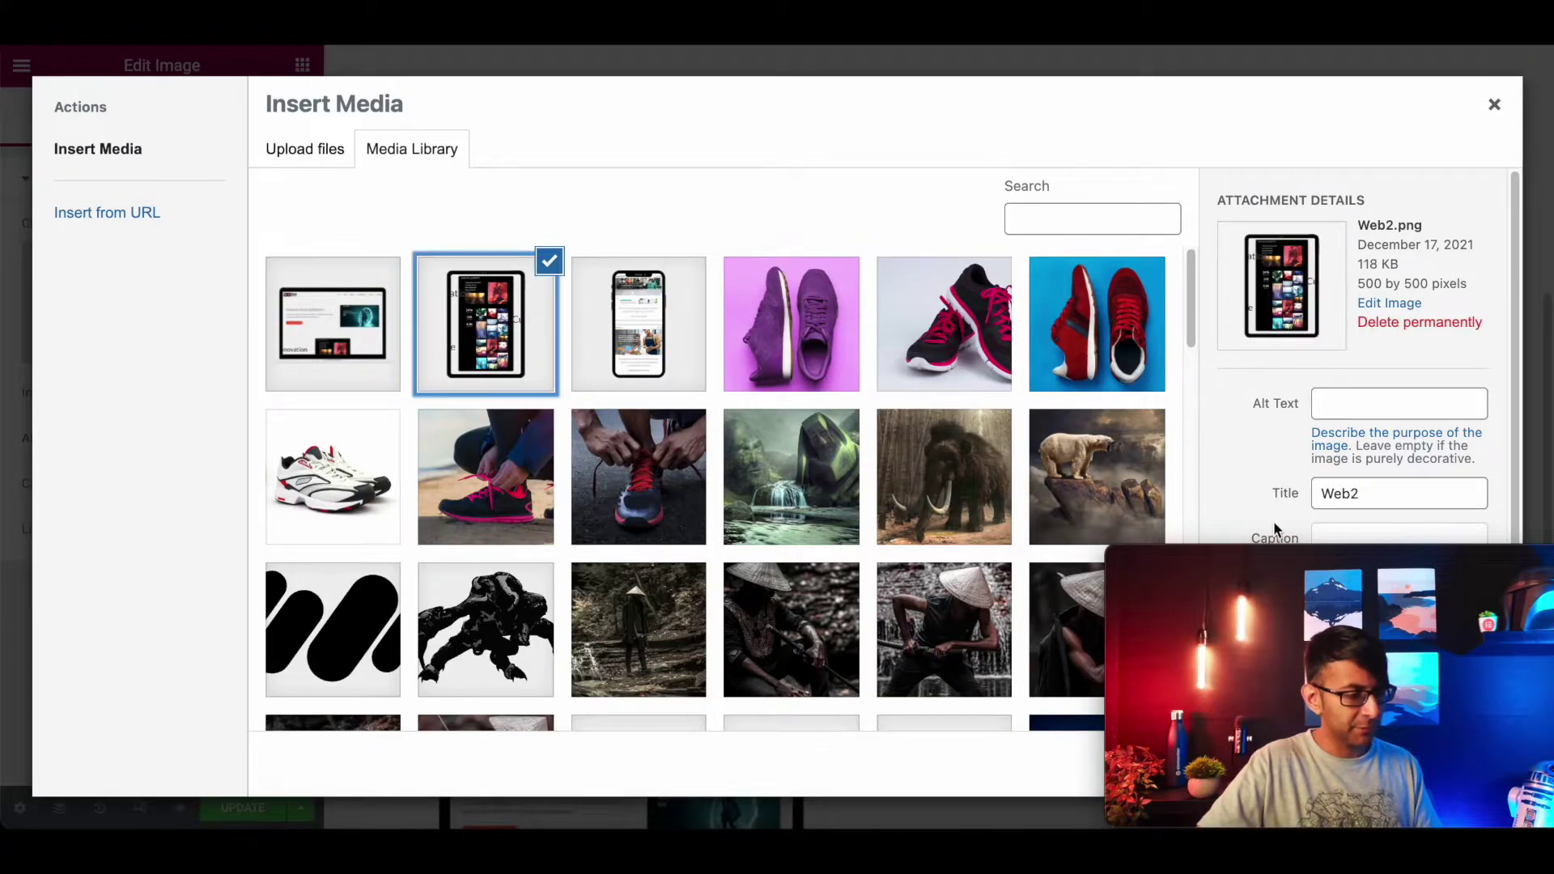
{"action": "left_click_drag", "start_coordinate": [1414, 558], "coordinate": [1414, 489]}
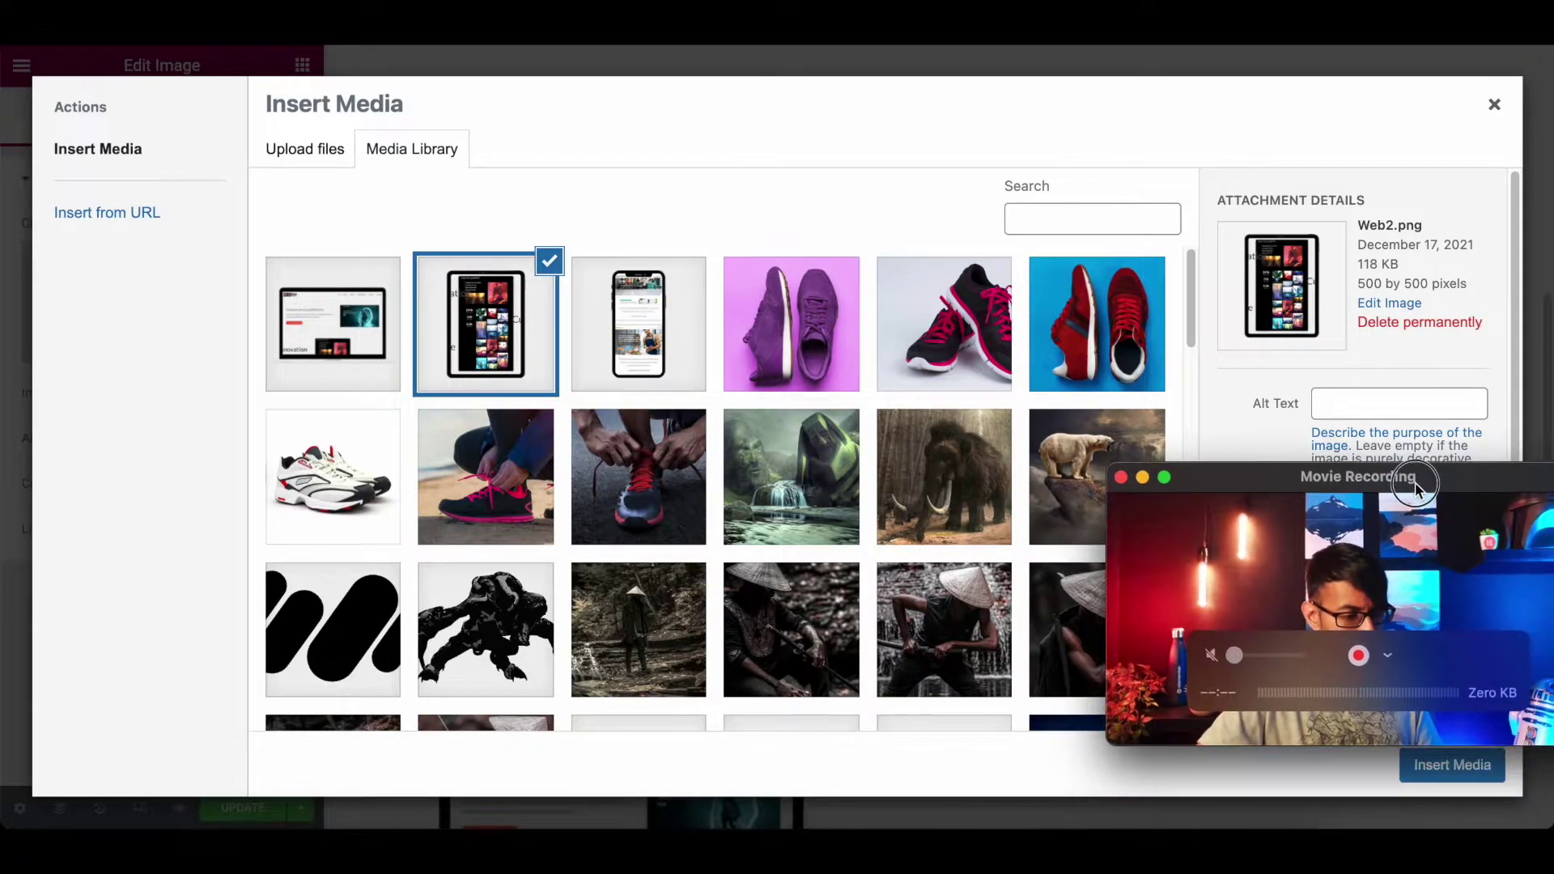
{"action": "left_click", "coordinate": [1449, 761]}
{"action": "scroll", "coordinate": [665, 670], "scroll_direction": "up", "scroll_amount": 8}
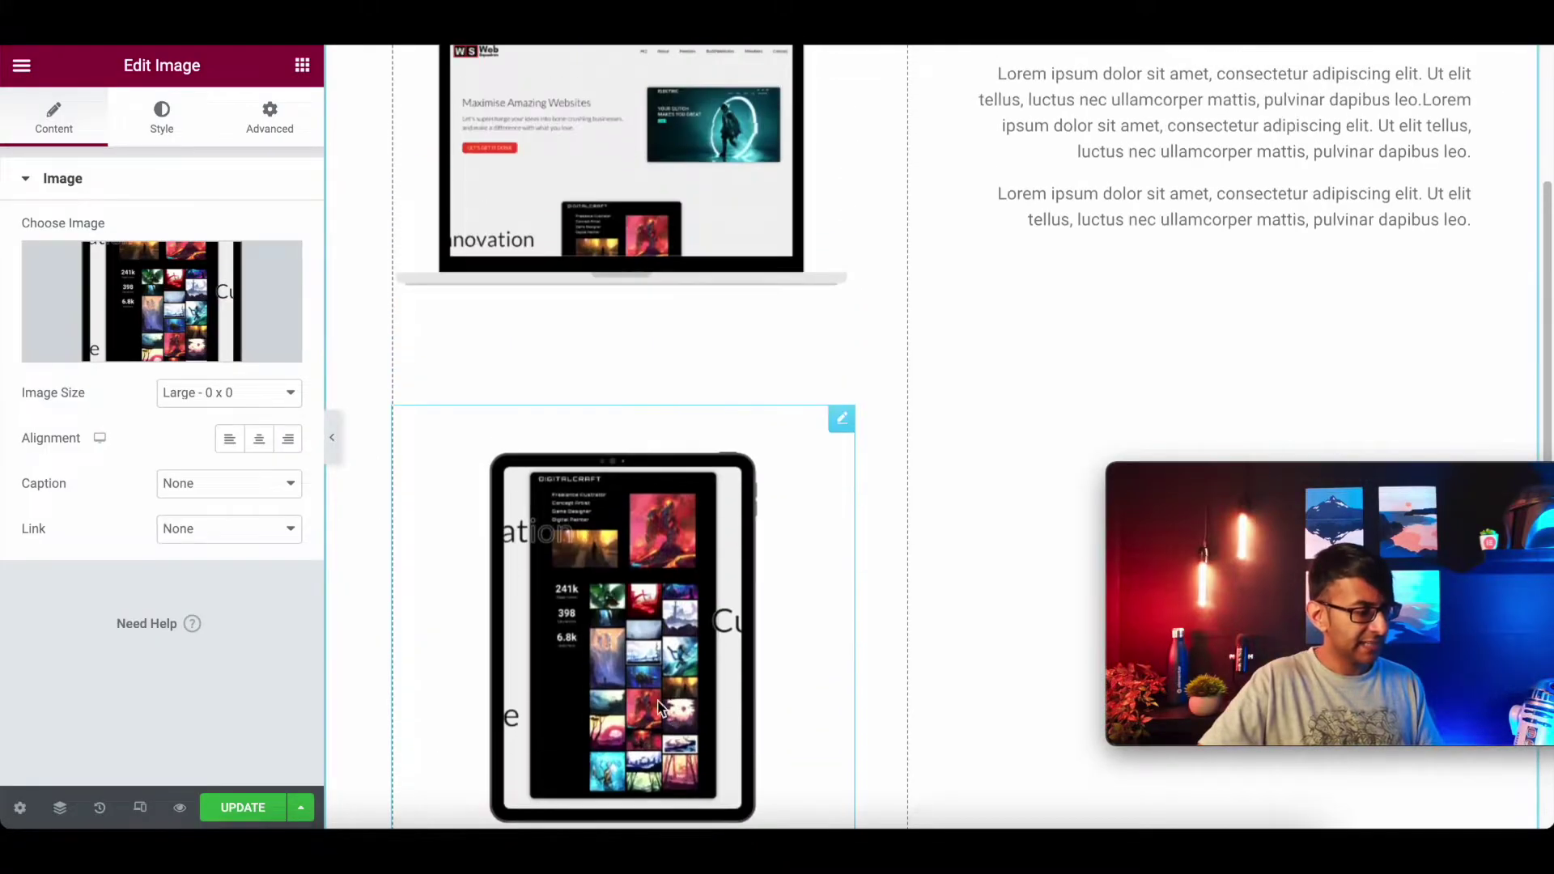
{"action": "scroll", "coordinate": [691, 721], "scroll_direction": "down", "scroll_amount": 10}
- Replace the remaining laptop copy's picture with the phone mockup
{"action": "left_click", "coordinate": [681, 668]}
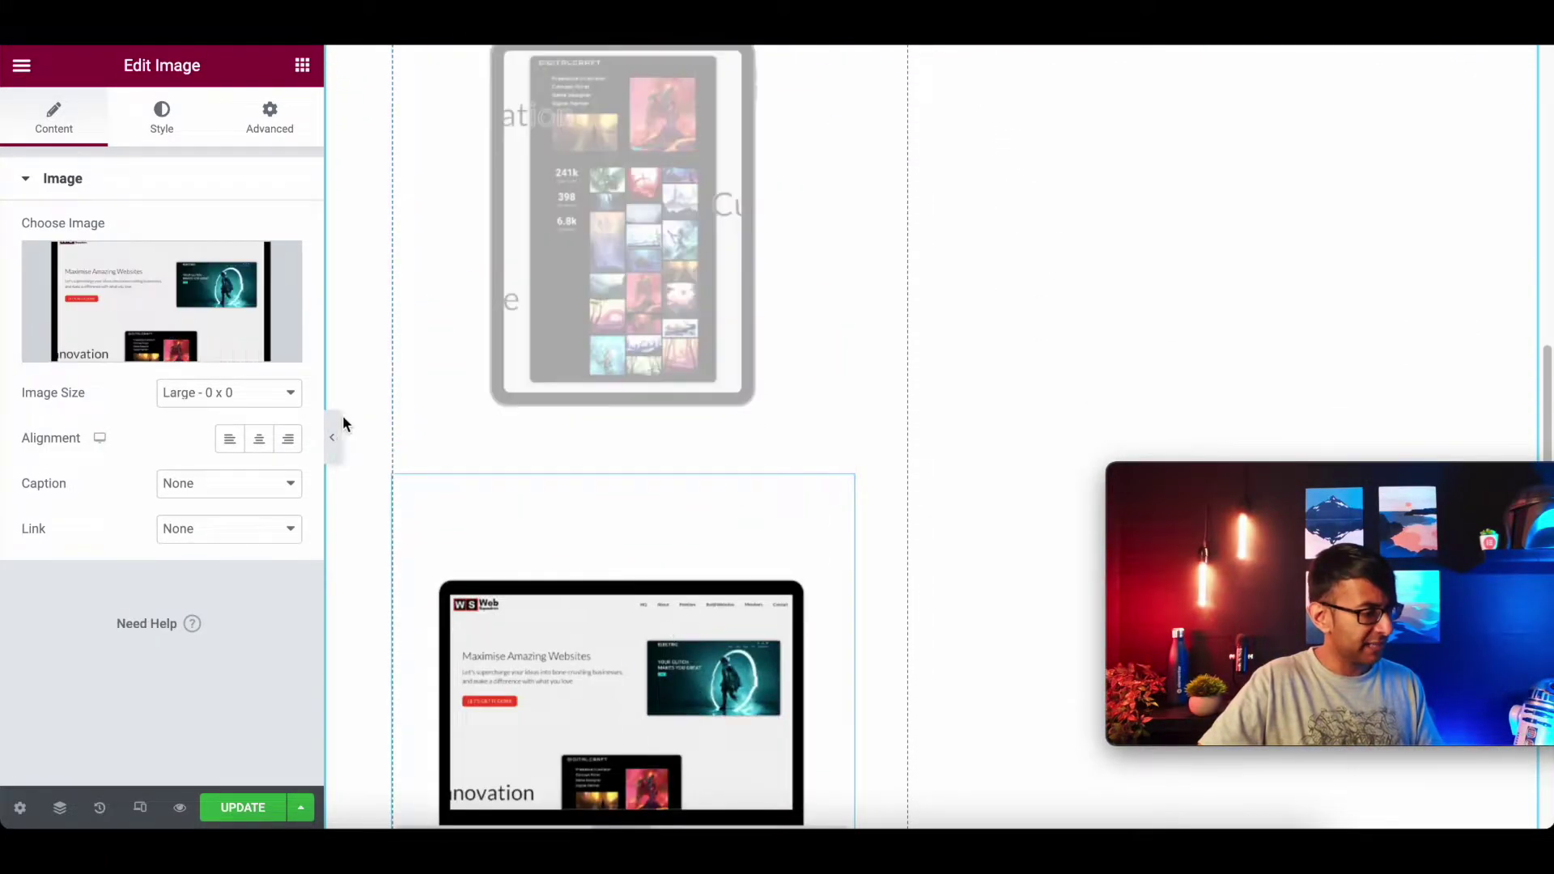
{"action": "left_click", "coordinate": [182, 300]}
{"action": "left_click", "coordinate": [663, 336]}
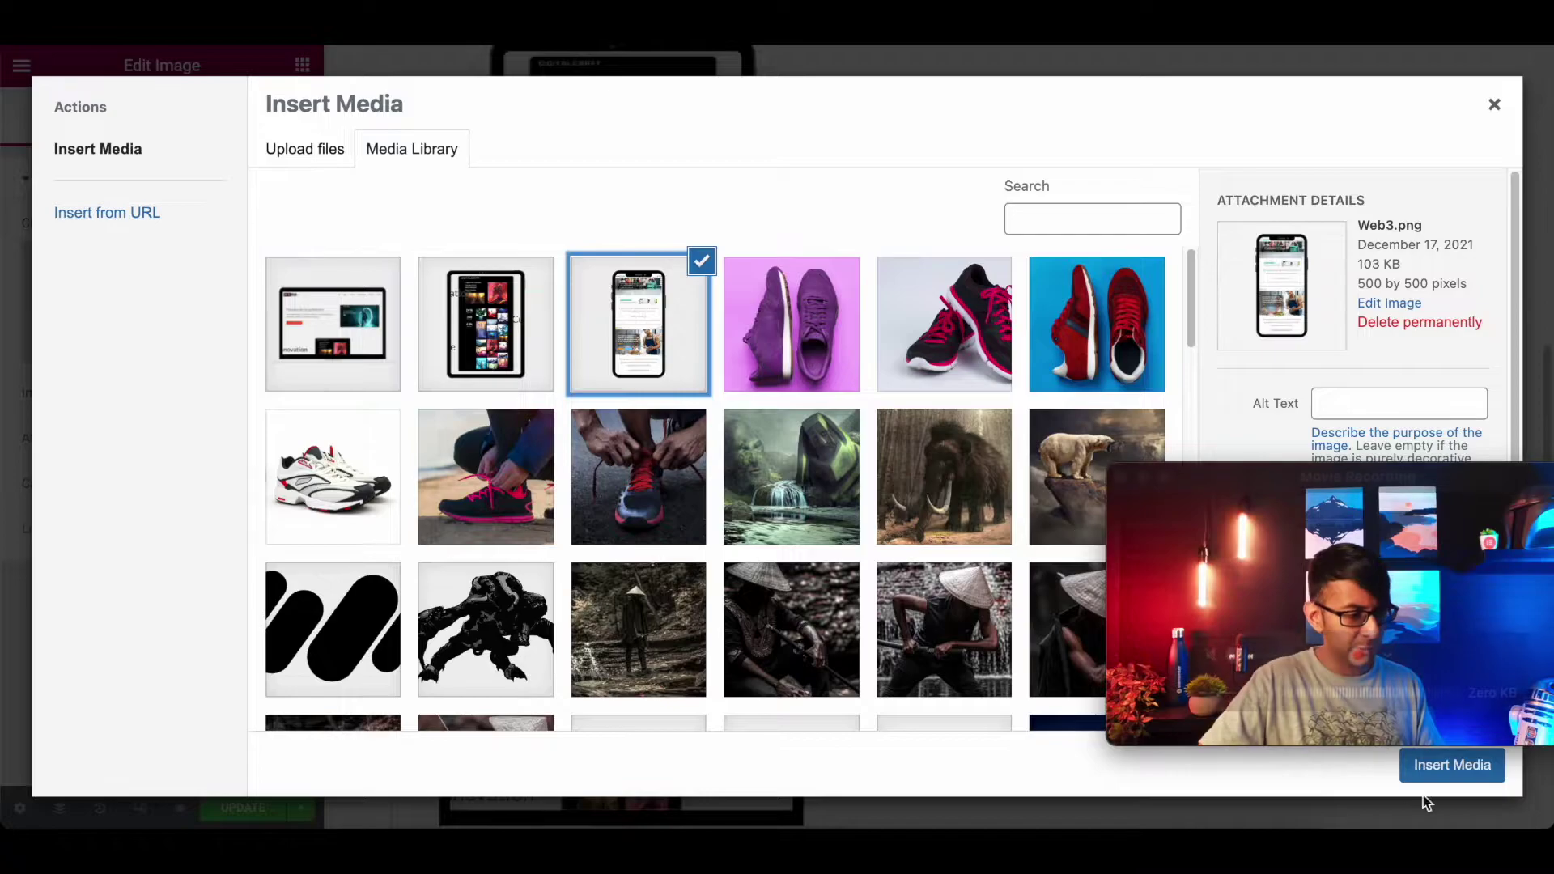
{"action": "left_click", "coordinate": [1440, 771]}
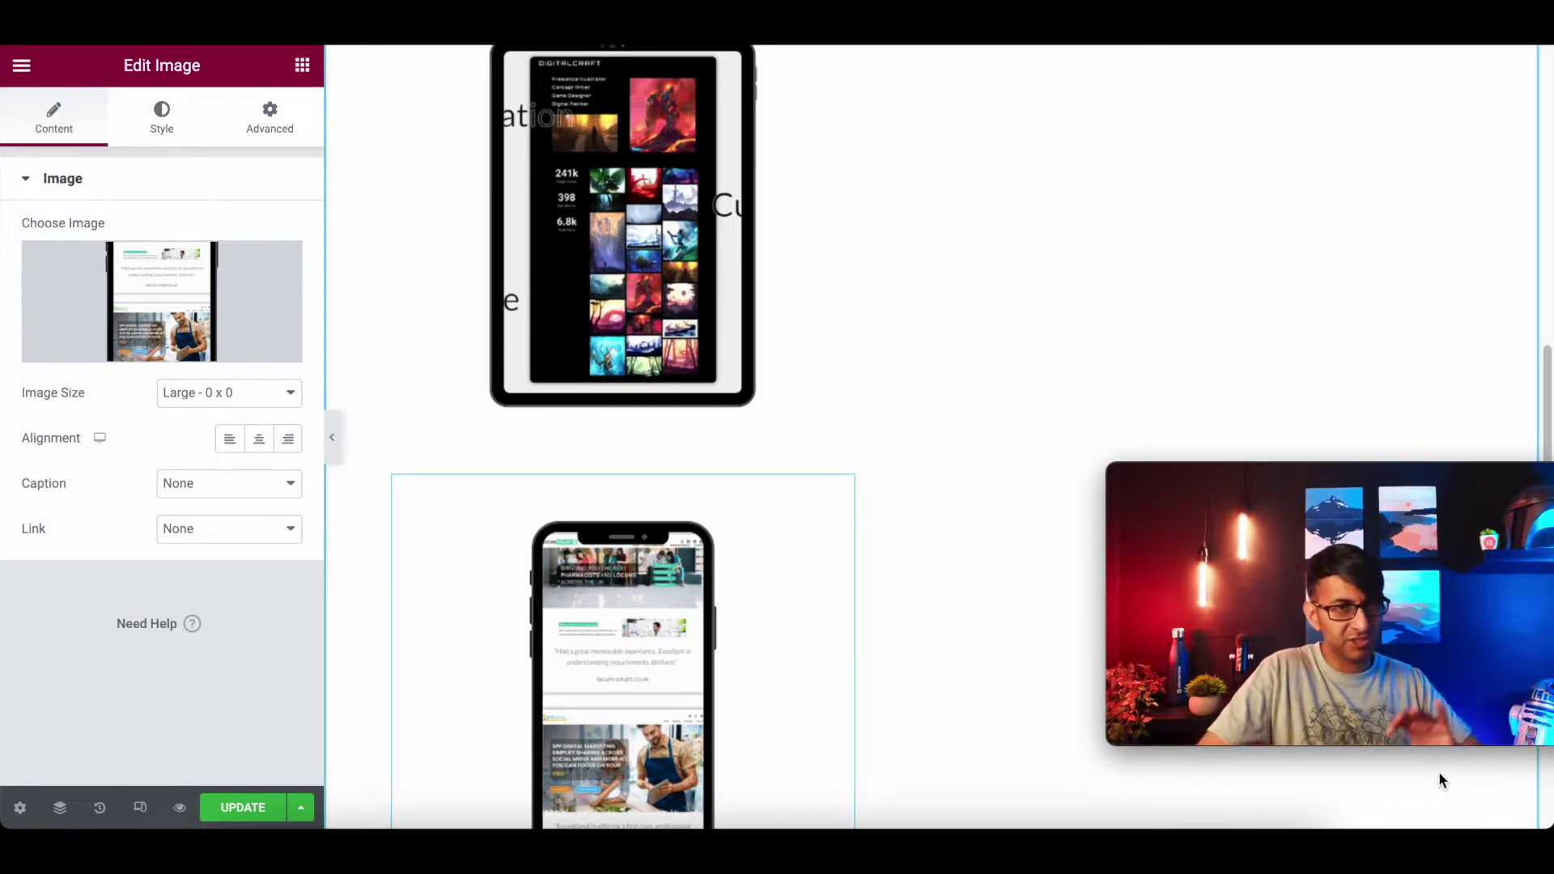
{"action": "mouse_move", "coordinate": [1352, 550]}
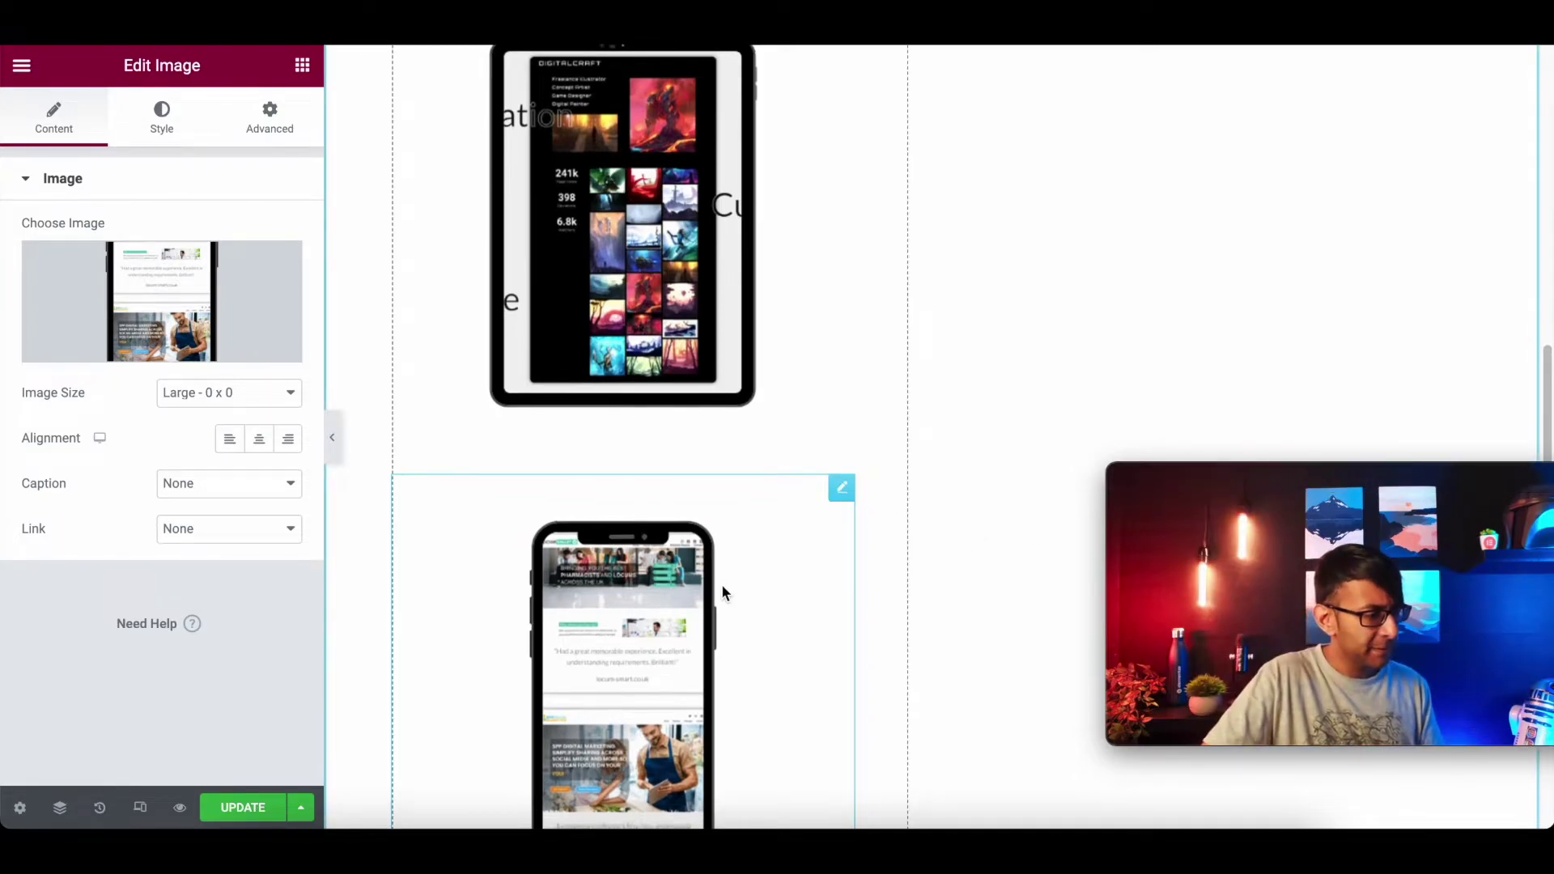
{"action": "scroll", "coordinate": [721, 585], "scroll_direction": "up", "scroll_amount": 8}
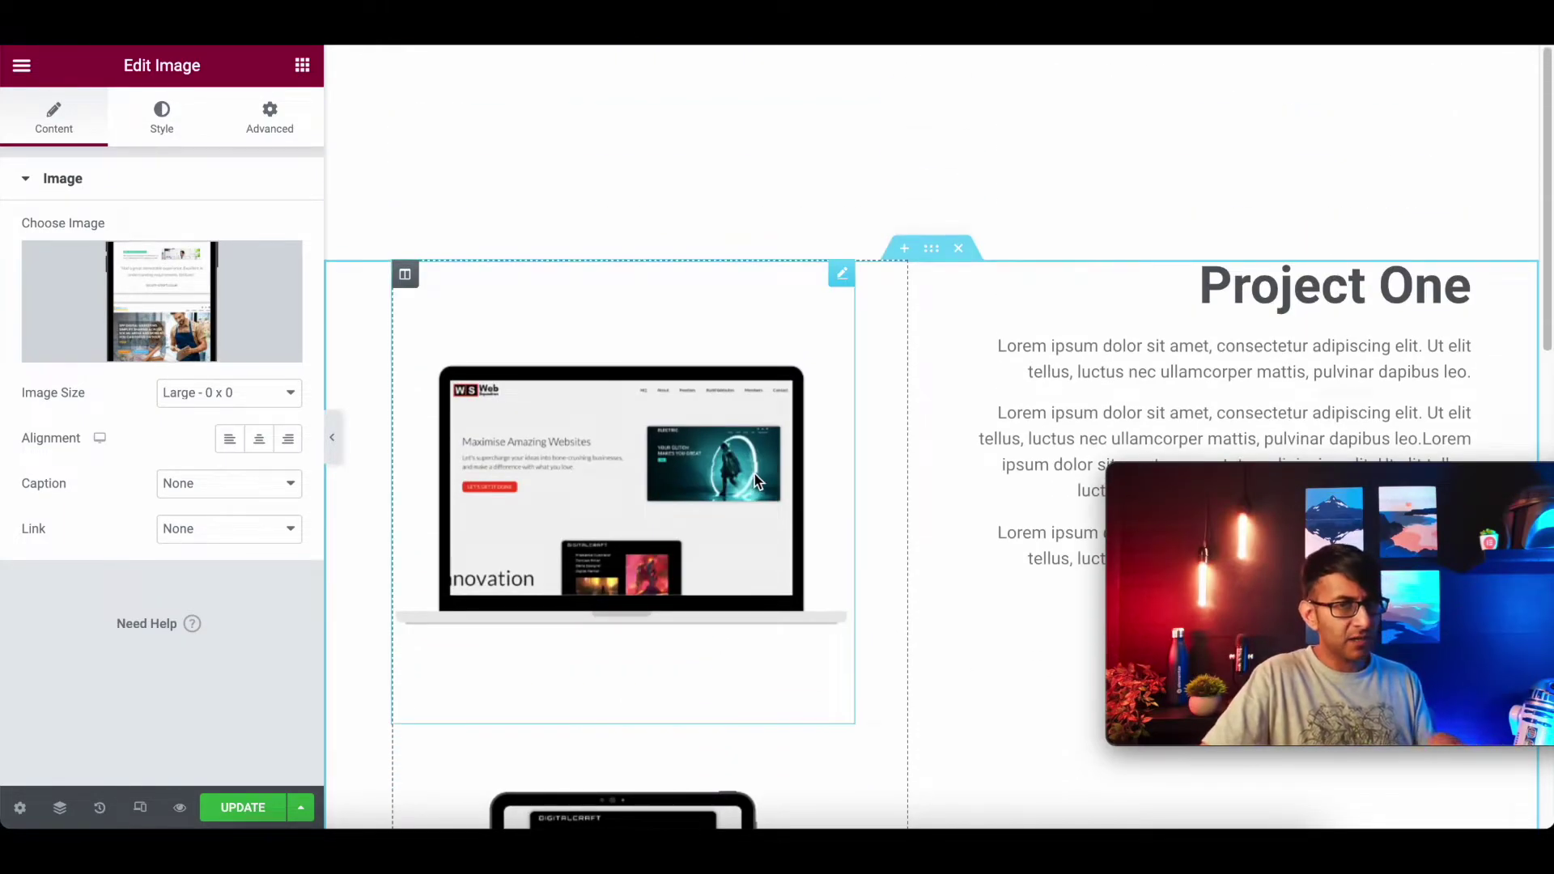
{"action": "scroll", "coordinate": [757, 726], "scroll_direction": "down", "scroll_amount": 2}
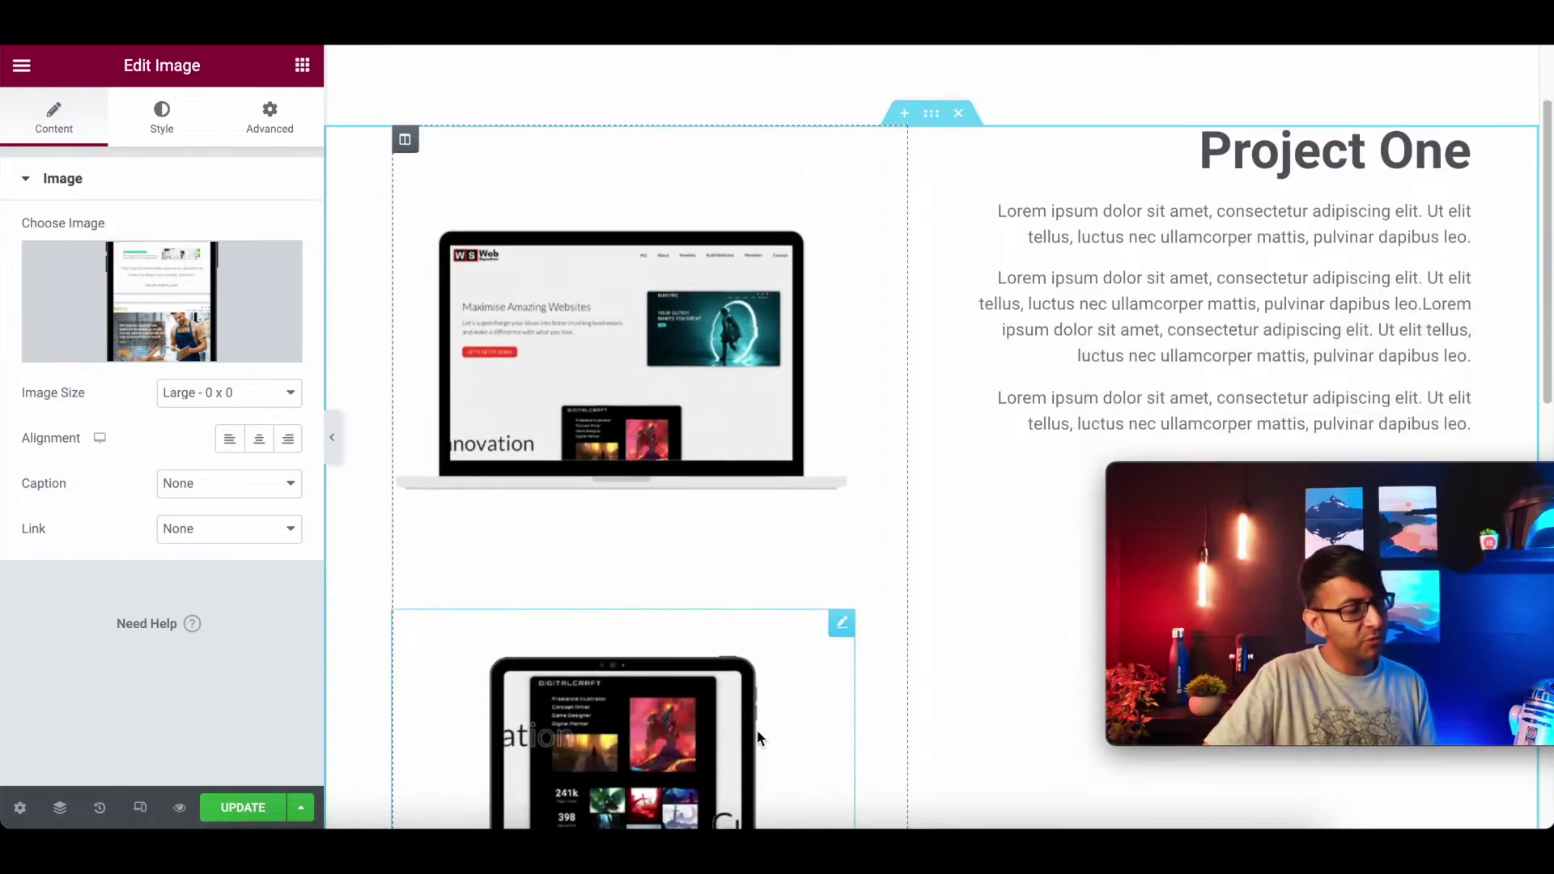
{"action": "scroll", "coordinate": [755, 730], "scroll_direction": "down", "scroll_amount": 3}
{"action": "left_click", "coordinate": [740, 548]}
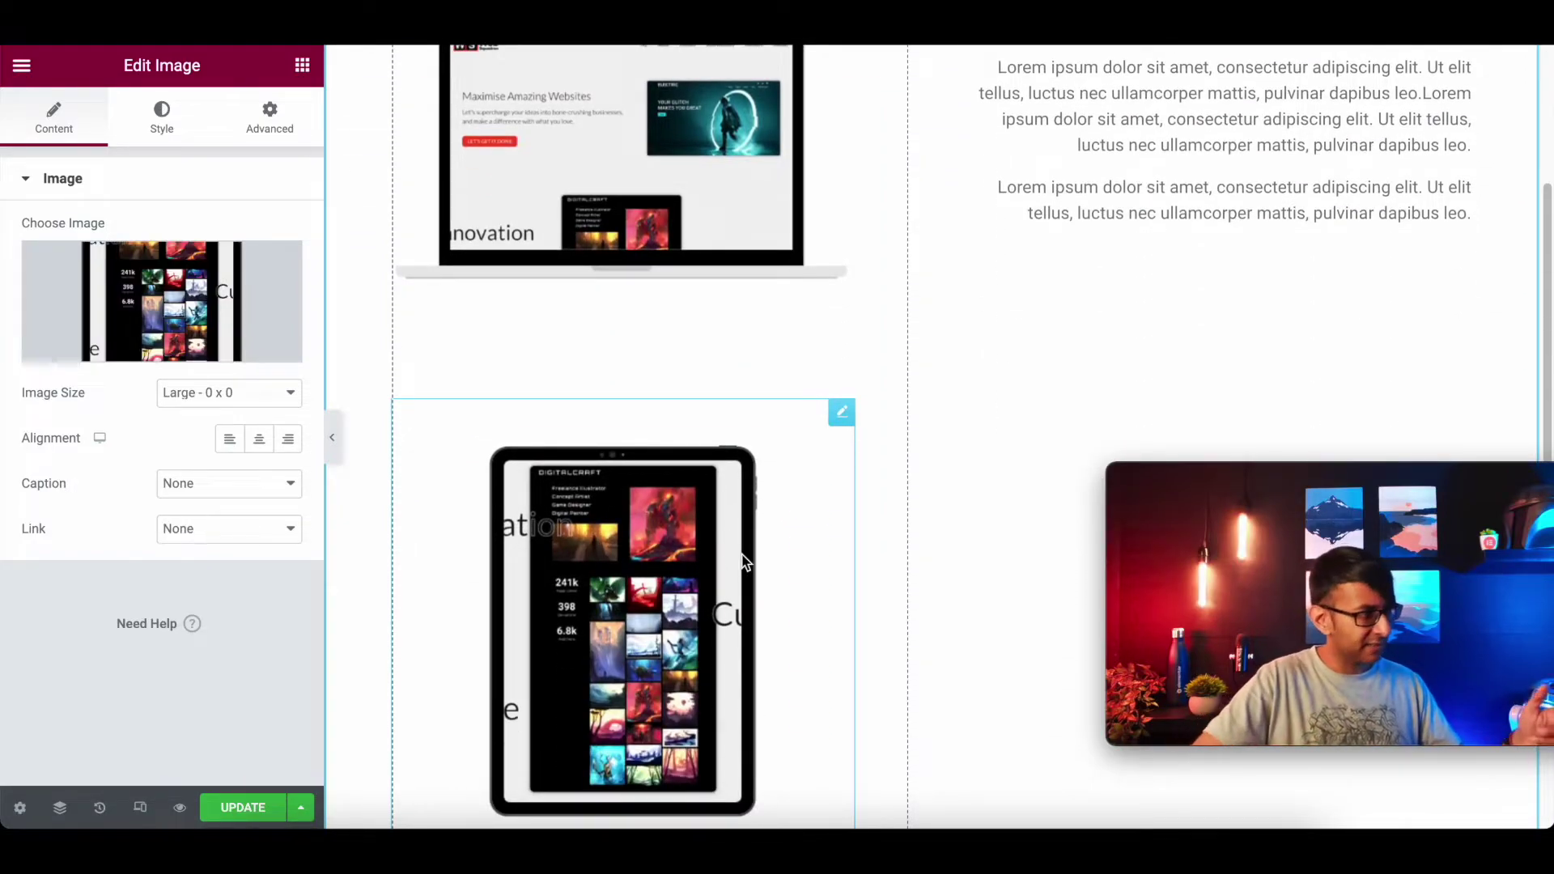
{"action": "left_click", "coordinate": [165, 123]}
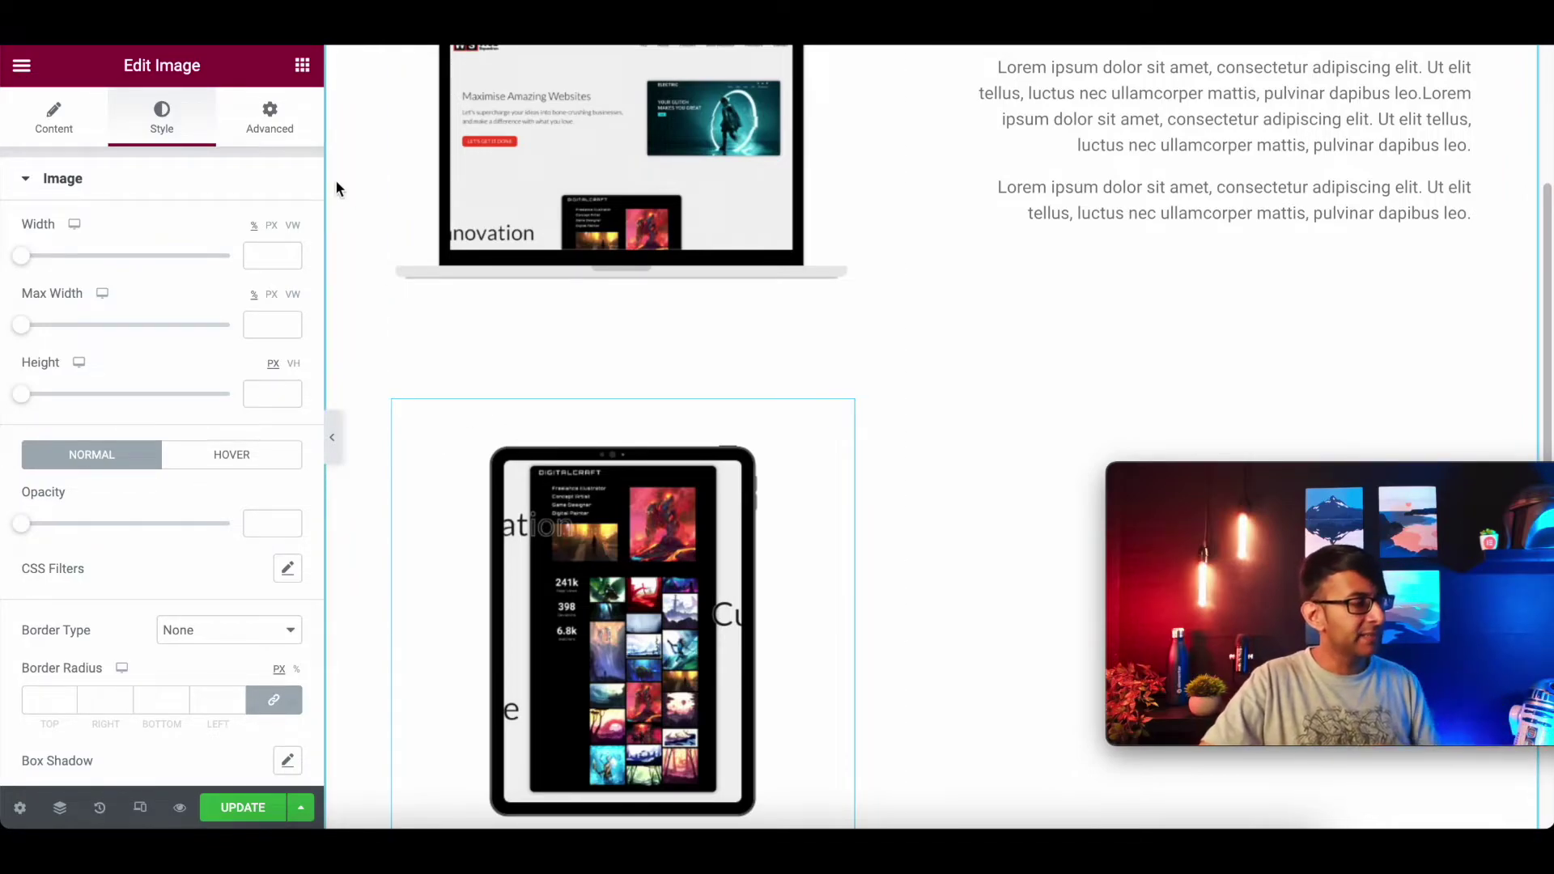
- Give the tablet image a custom width and absolute positioning
{"action": "left_click", "coordinate": [269, 118]}
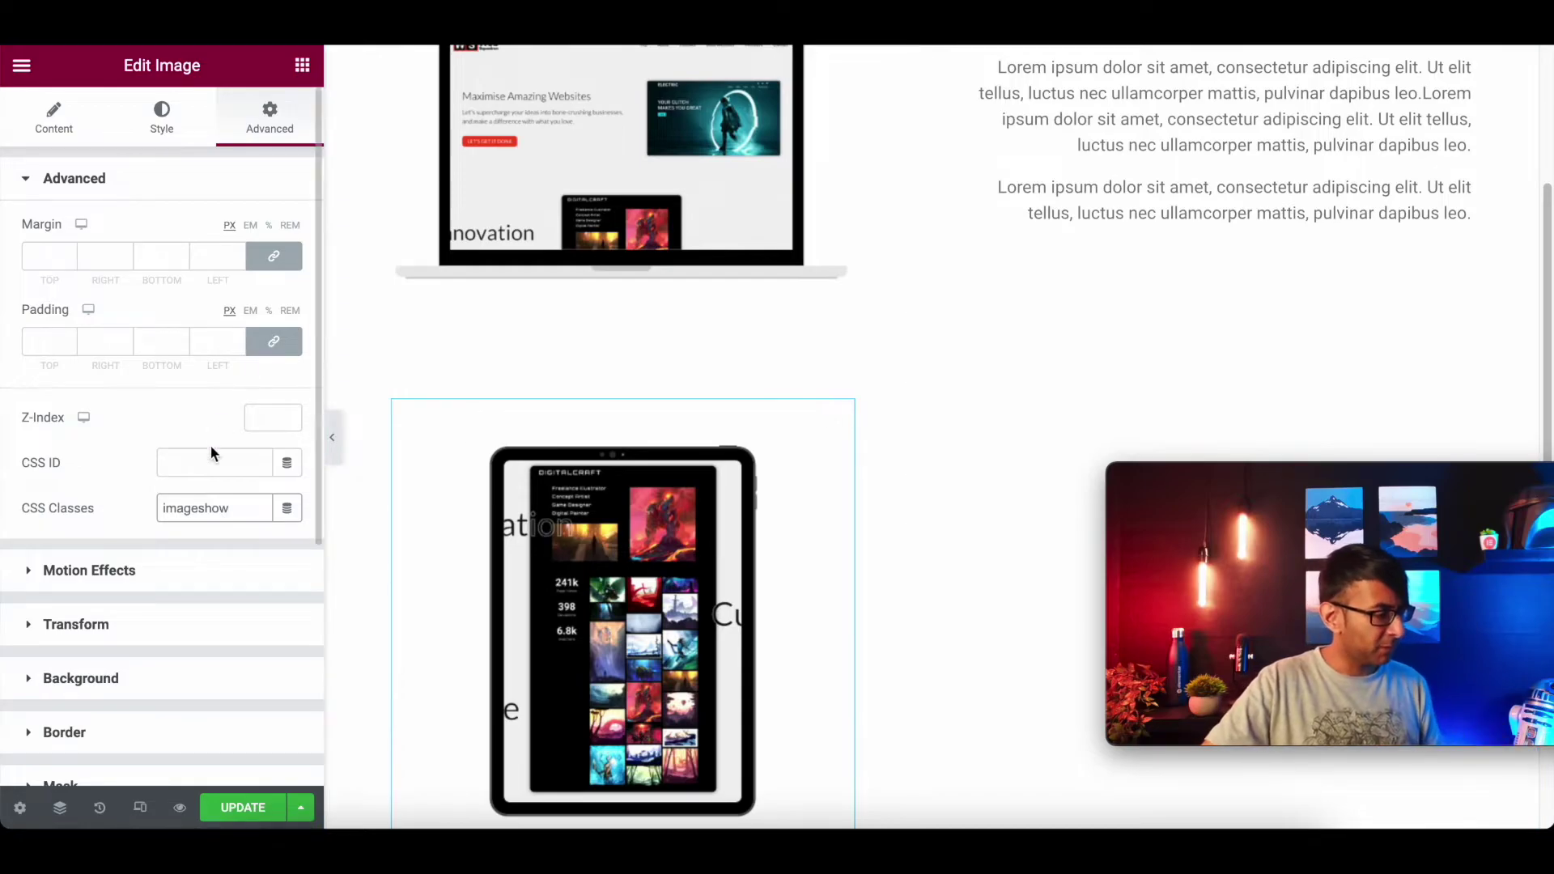
{"action": "scroll", "coordinate": [163, 693], "scroll_direction": "down", "scroll_amount": 5}
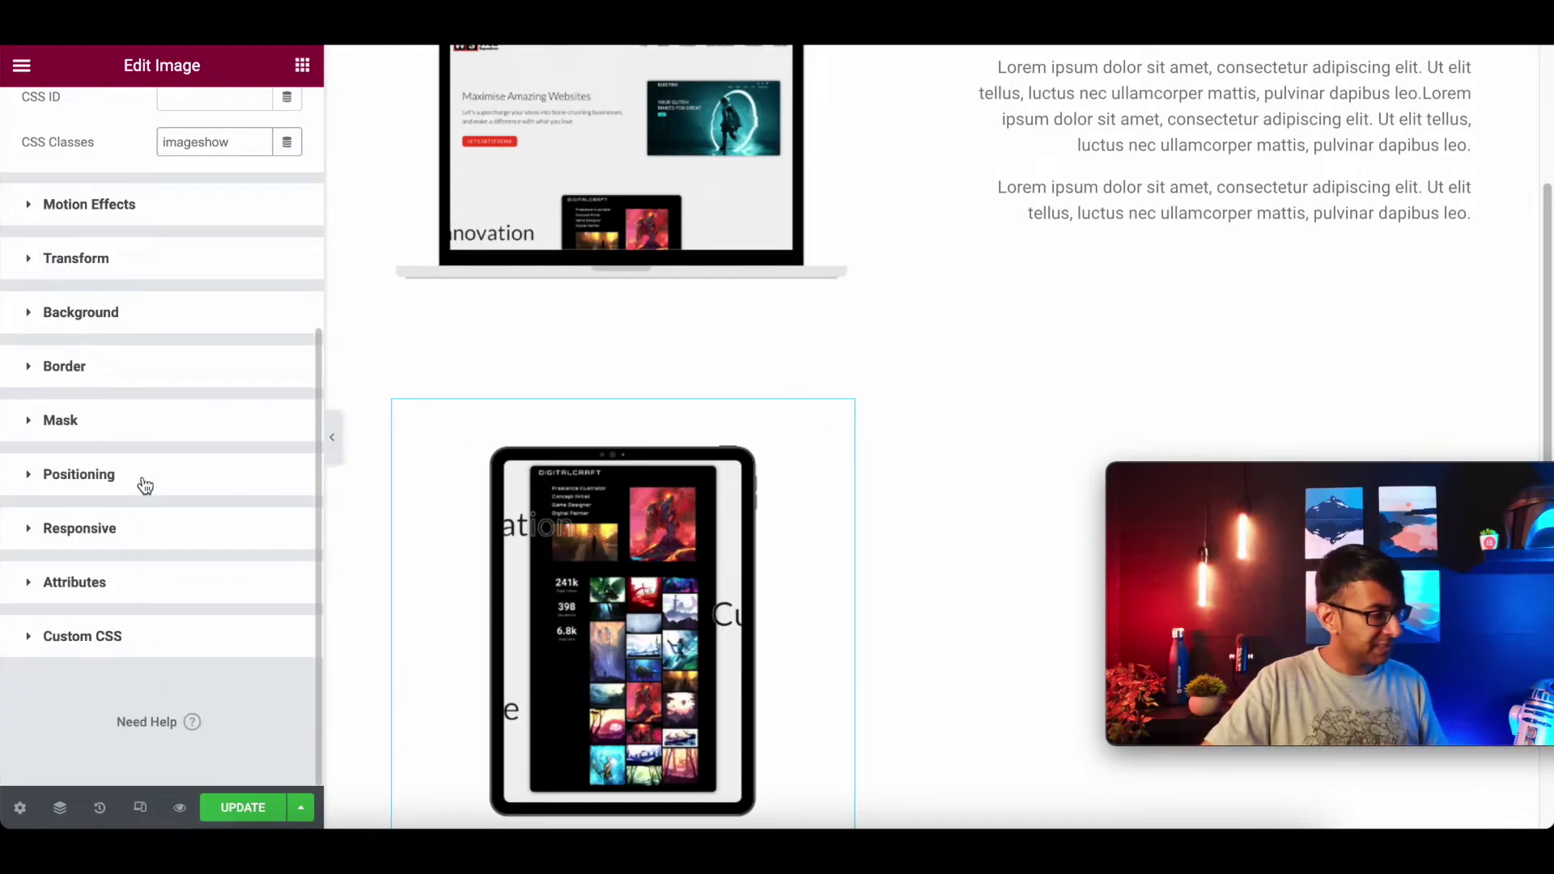
{"action": "left_click", "coordinate": [143, 485]}
{"action": "left_click", "coordinate": [252, 560]}
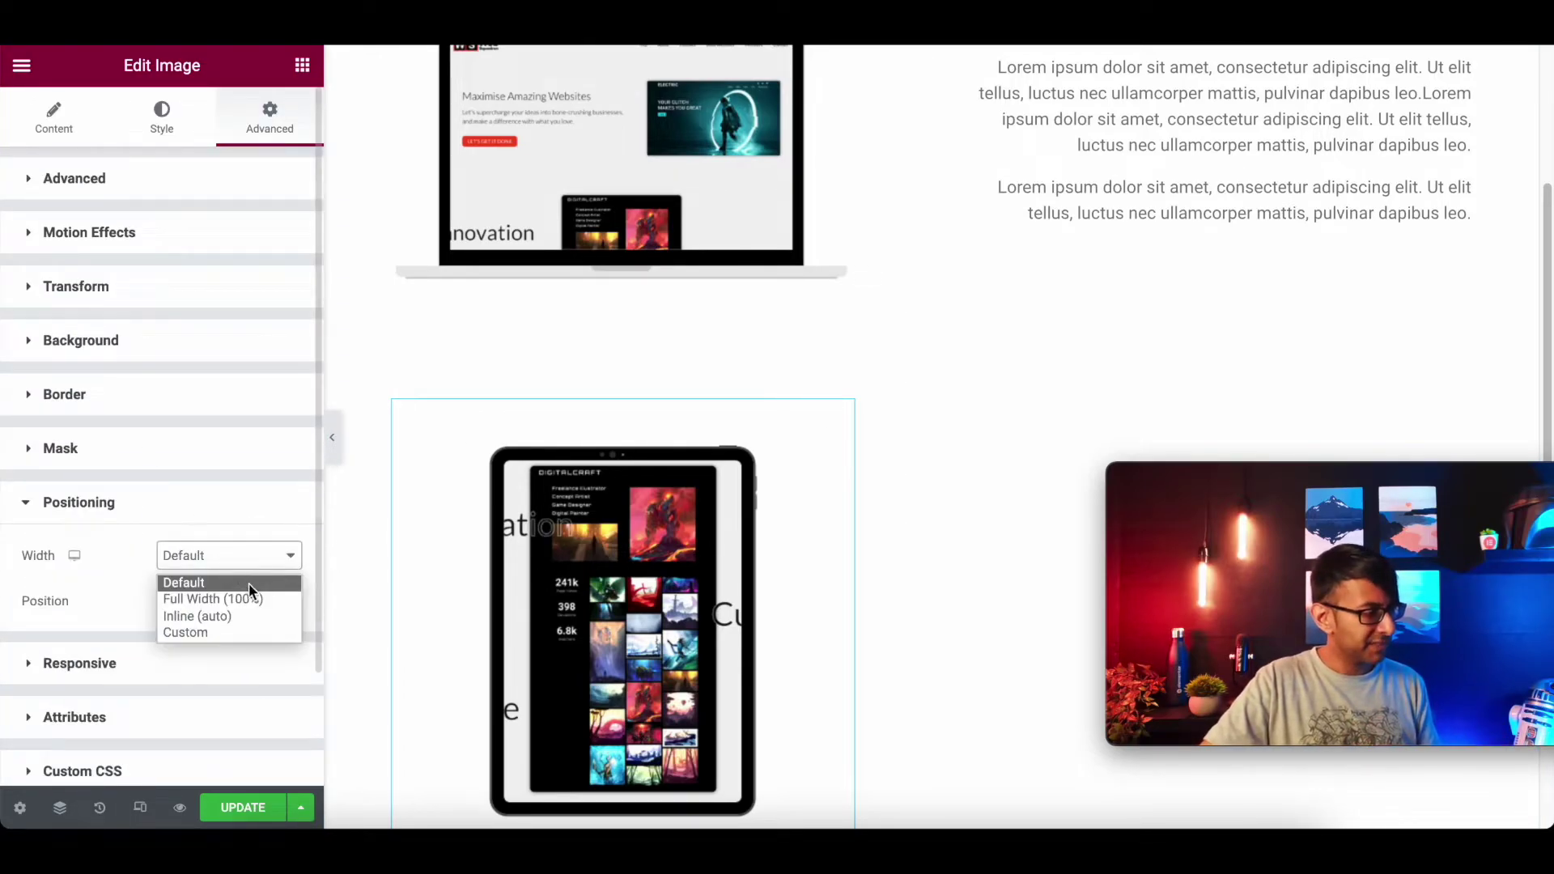
{"action": "left_click", "coordinate": [247, 631]}
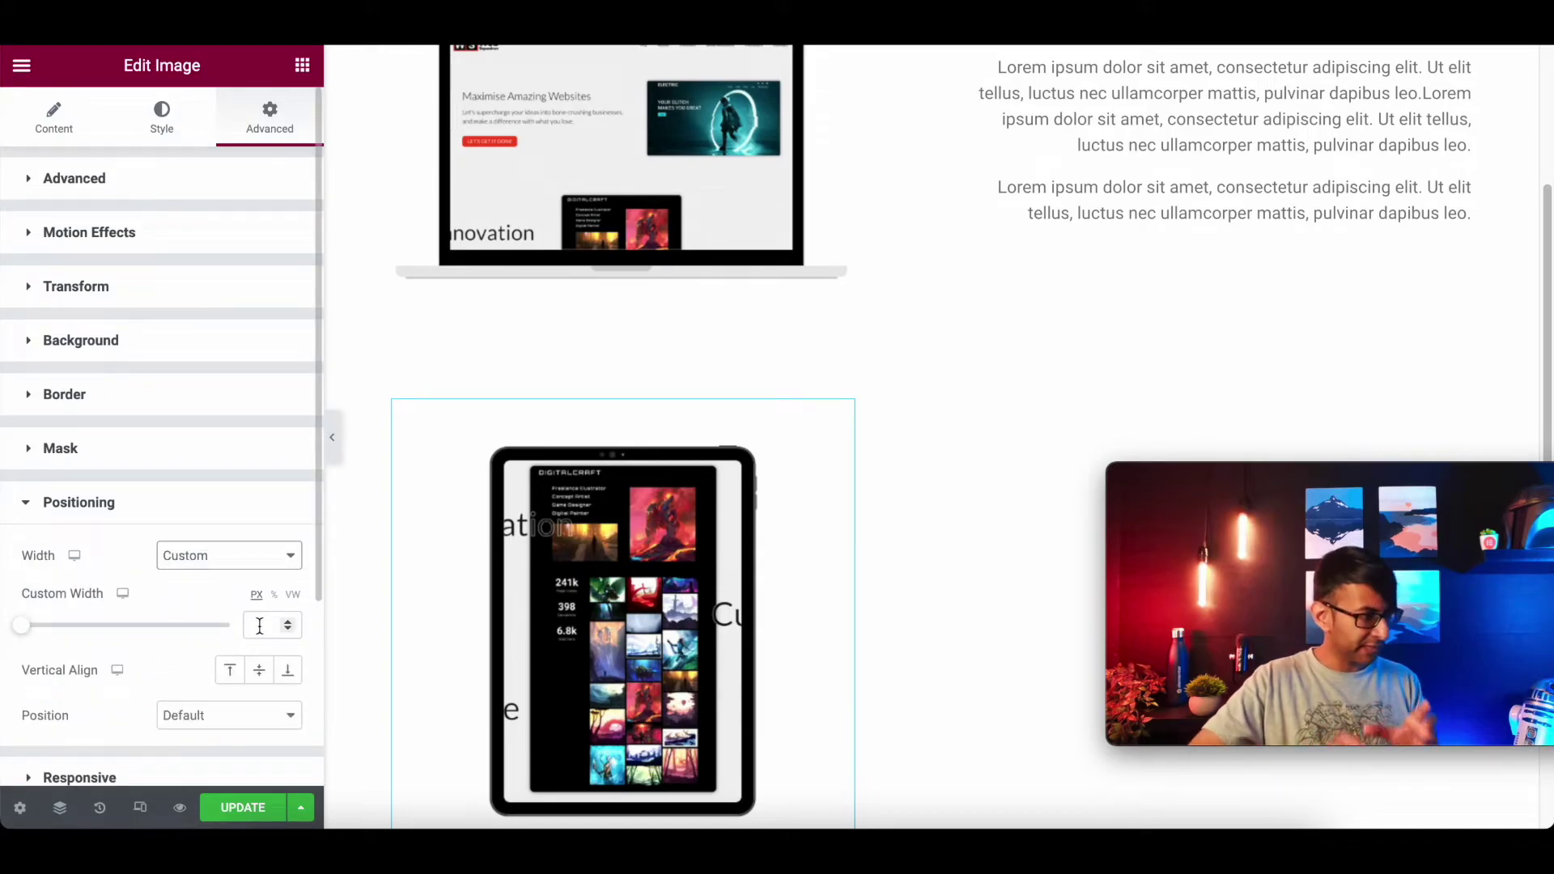
{"action": "scroll", "coordinate": [167, 599], "scroll_direction": "down", "scroll_amount": 2}
{"action": "left_click", "coordinate": [172, 605]}
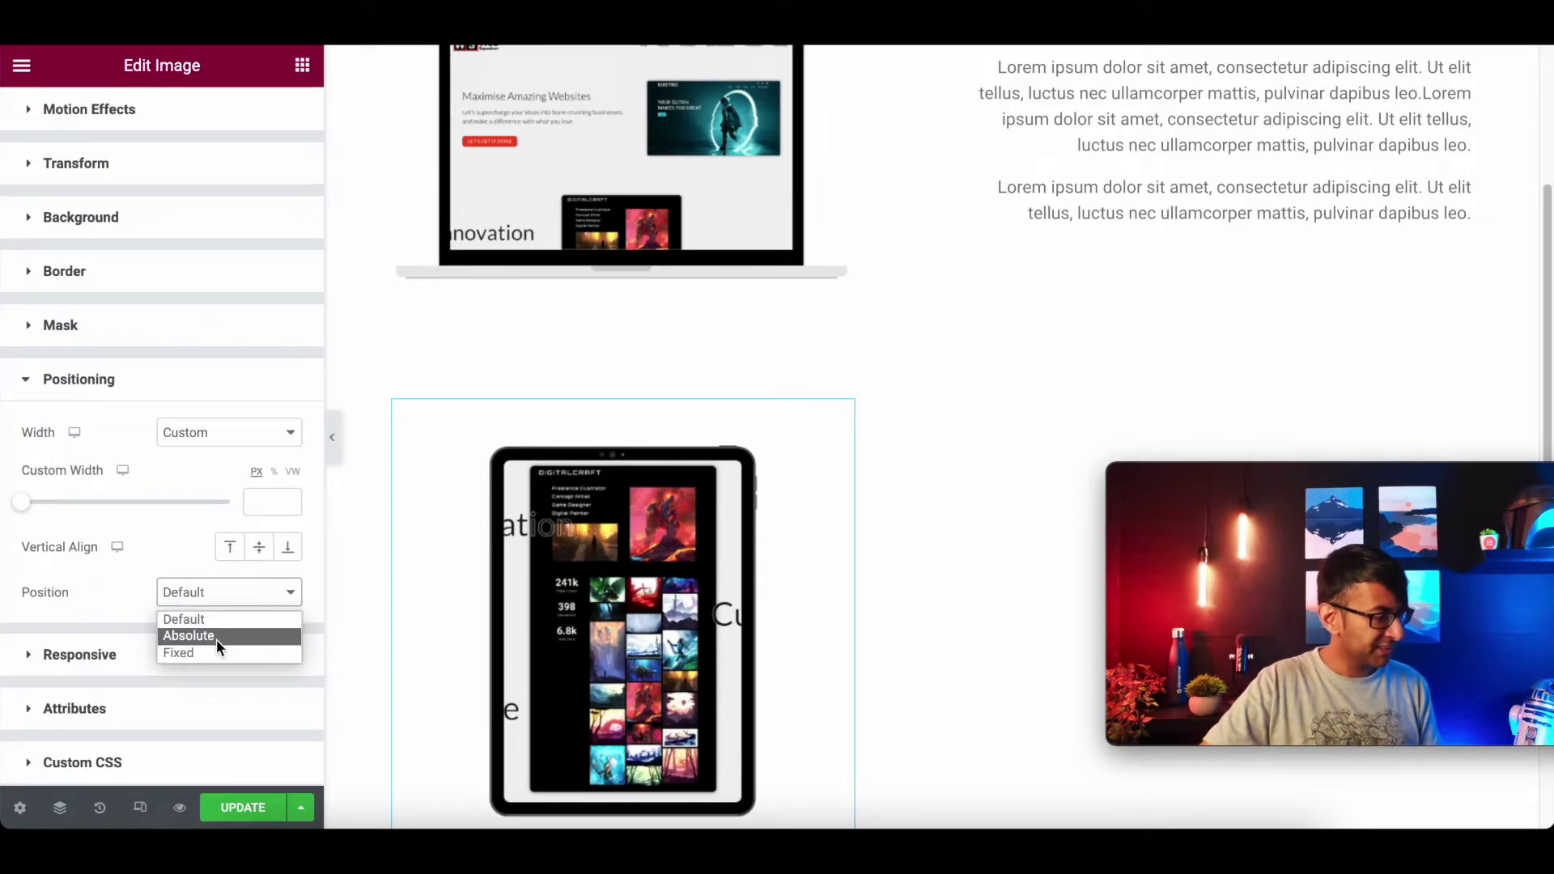
{"action": "left_click", "coordinate": [216, 636]}
{"action": "scroll", "coordinate": [601, 518], "scroll_direction": "up", "scroll_amount": 3}
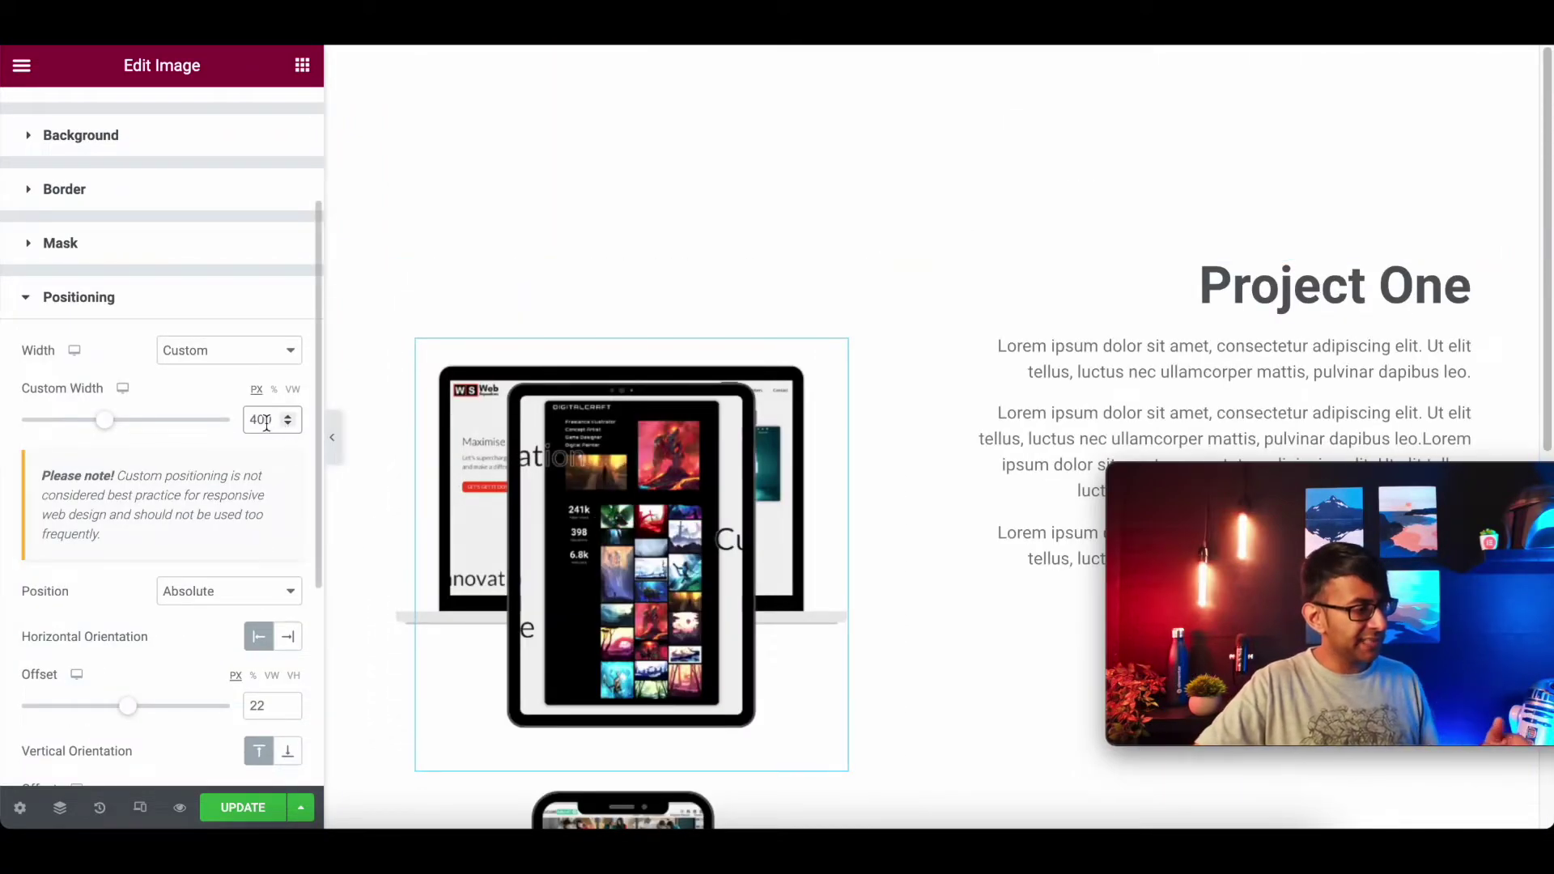
{"action": "left_click_drag", "start_coordinate": [520, 495], "coordinate": [519, 505]}
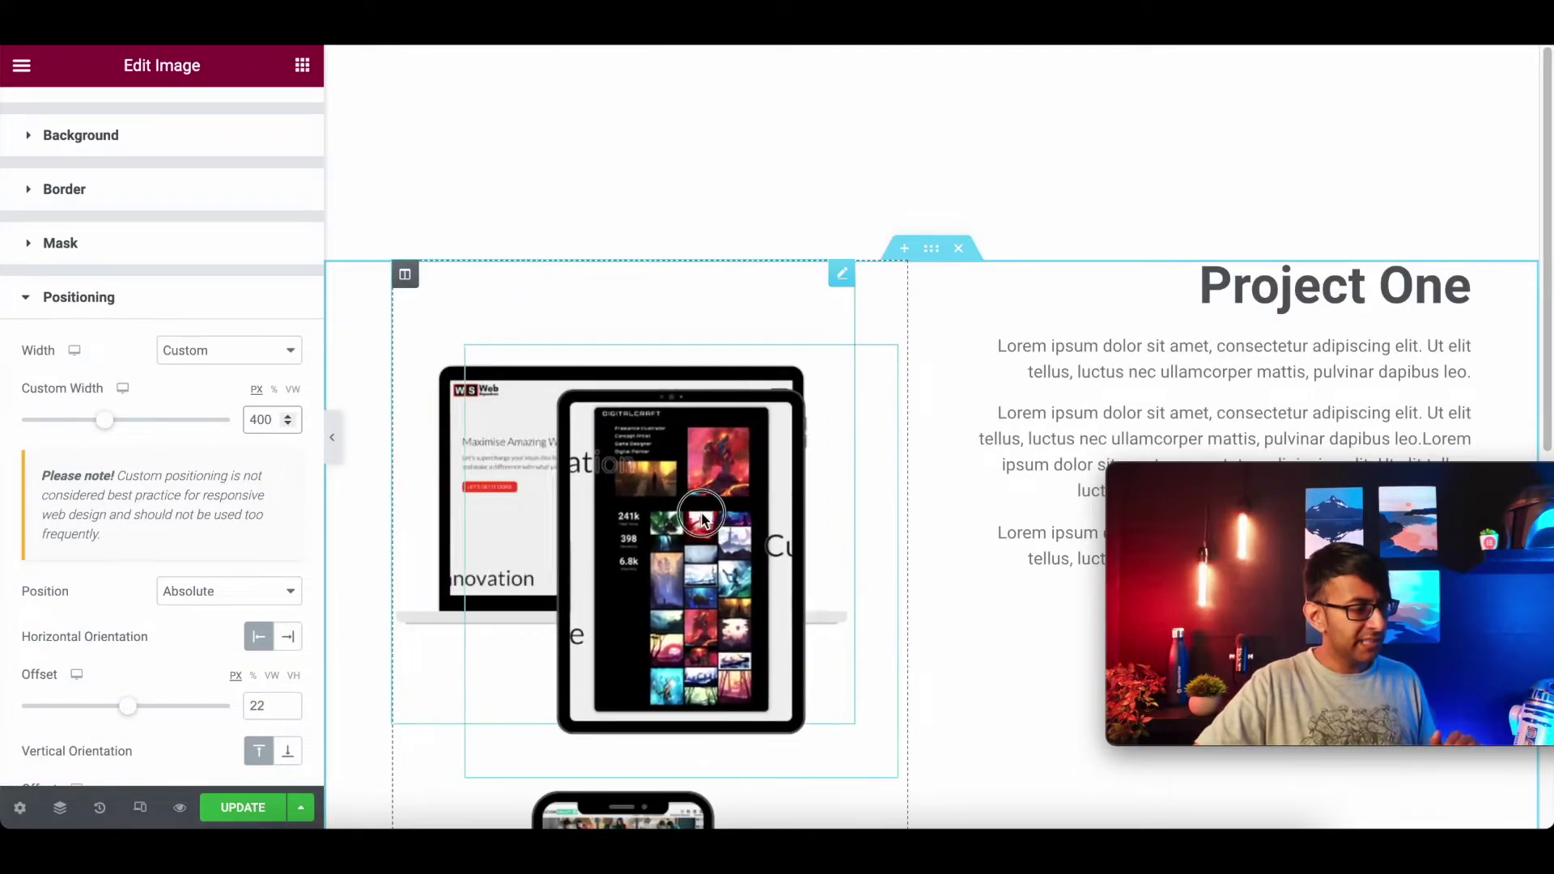
- Set the tablet width to 400 px and drag it over the Project One text column
{"action": "key", "text": "BackSpace"}
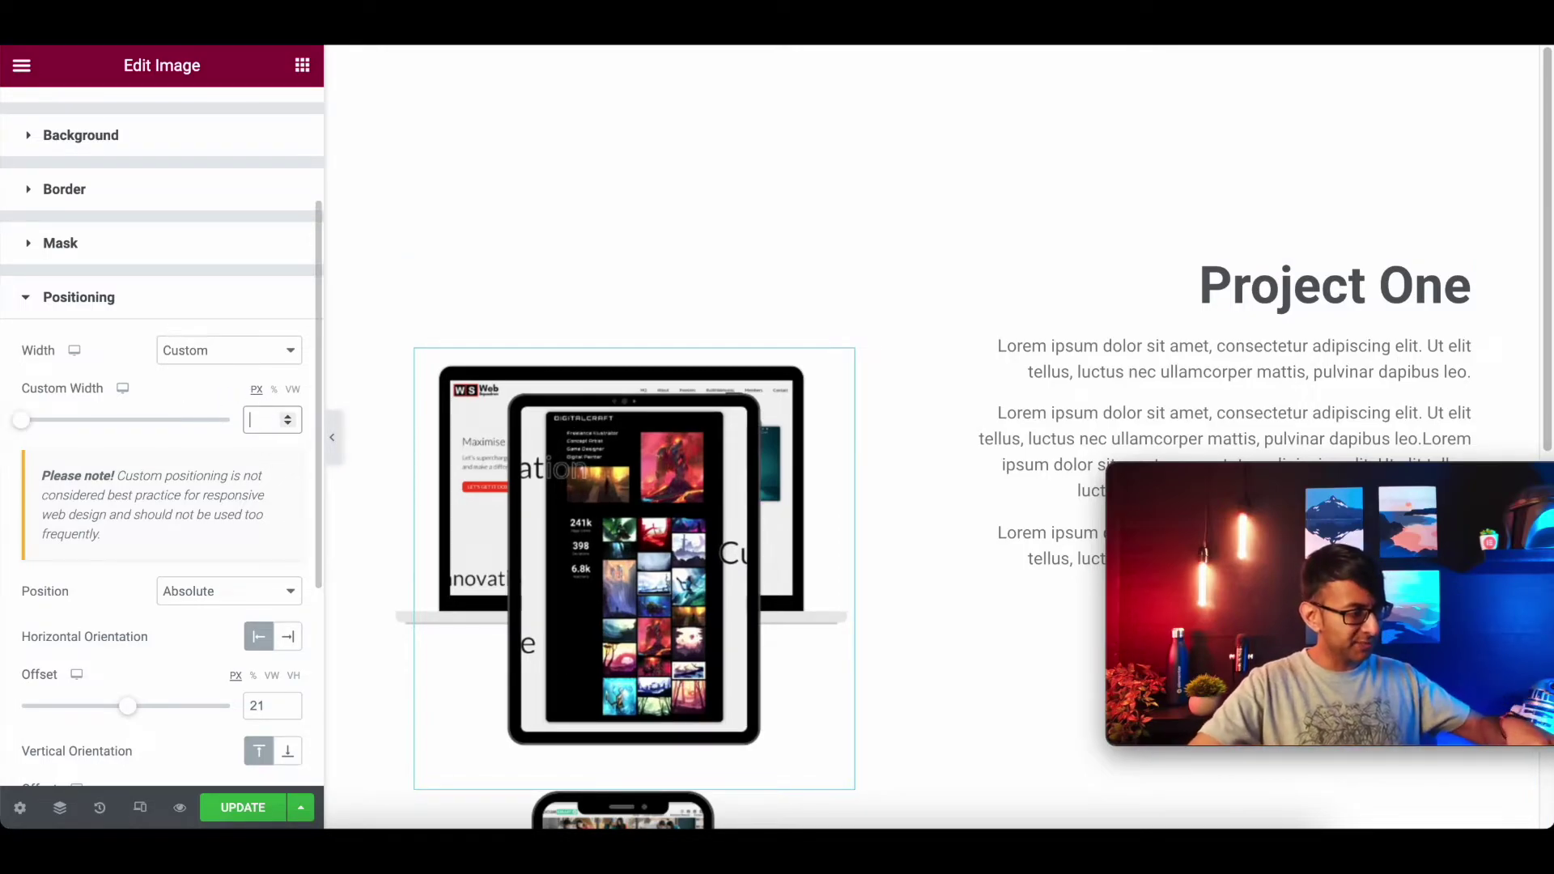
{"action": "left_click", "coordinate": [774, 479]}
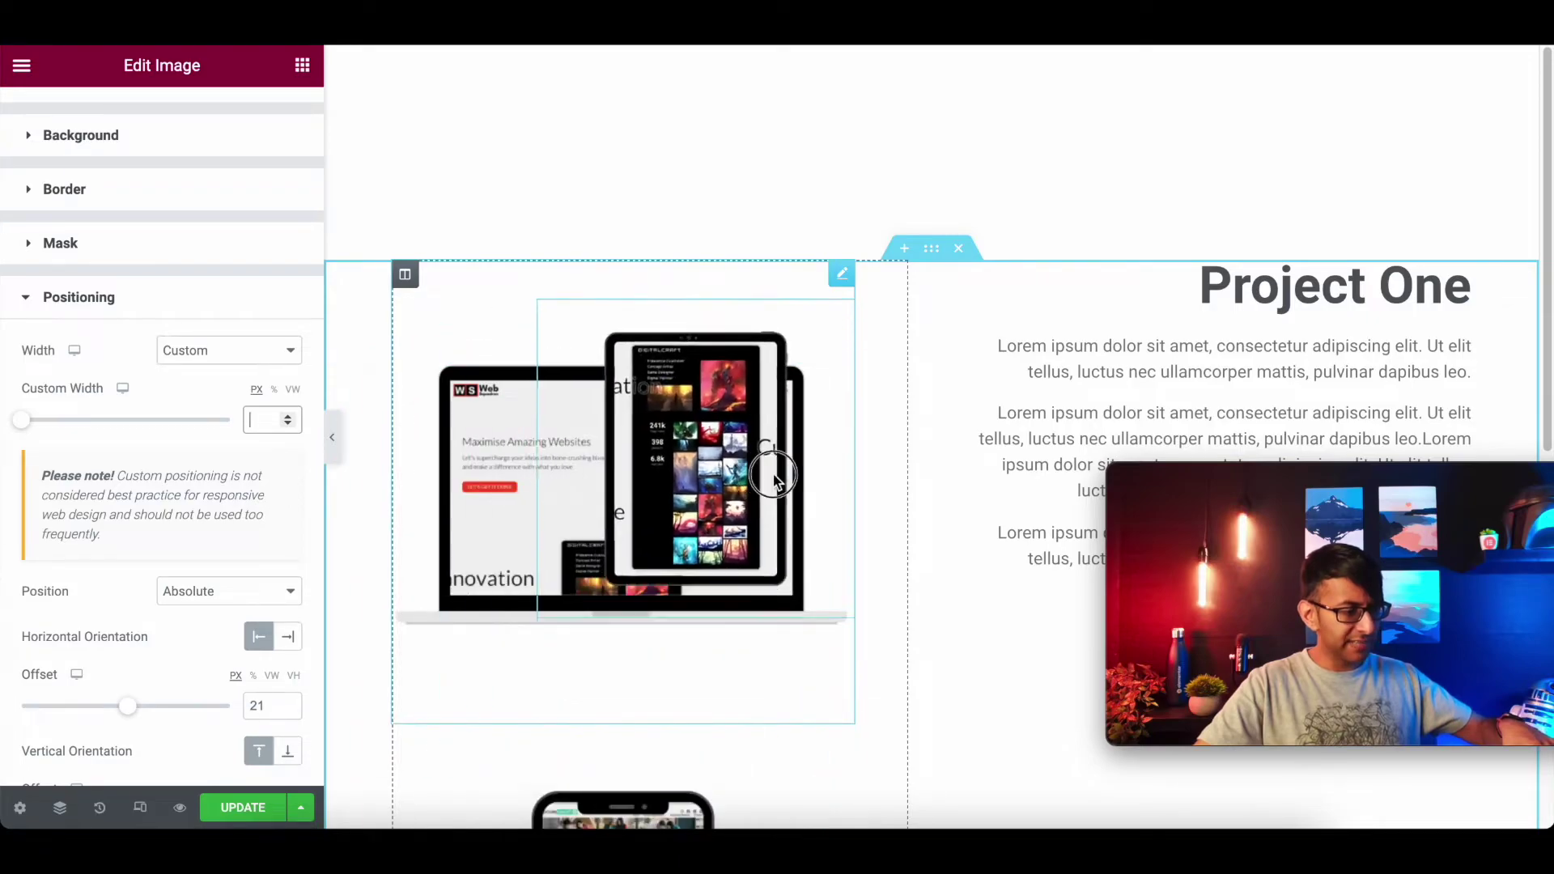
{"action": "left_click_drag", "start_coordinate": [774, 480], "coordinate": [778, 516]}
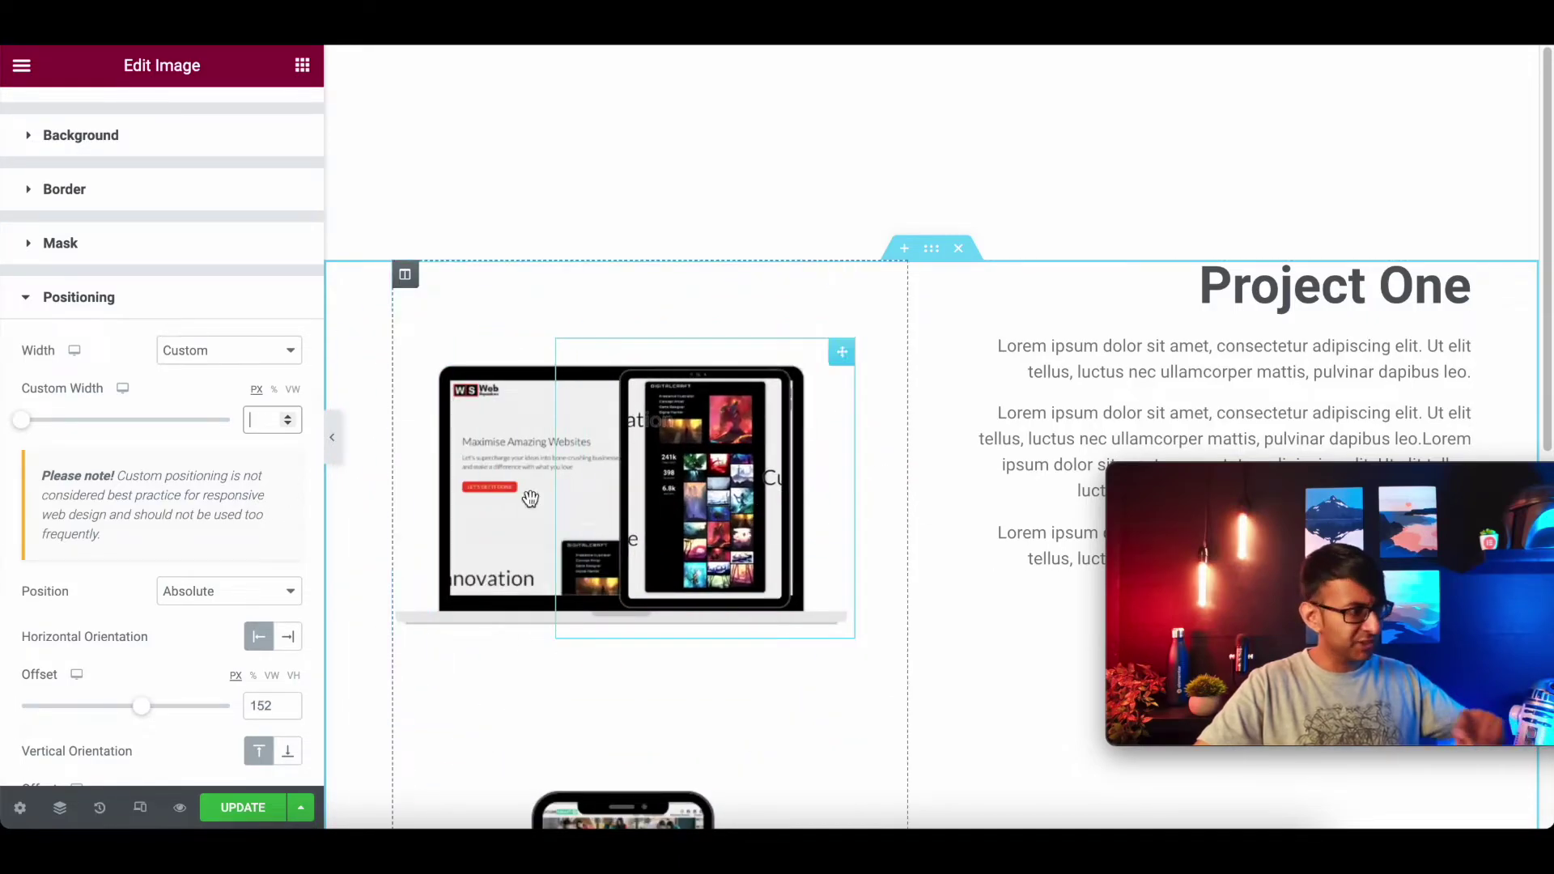
{"action": "type", "text": "400"}
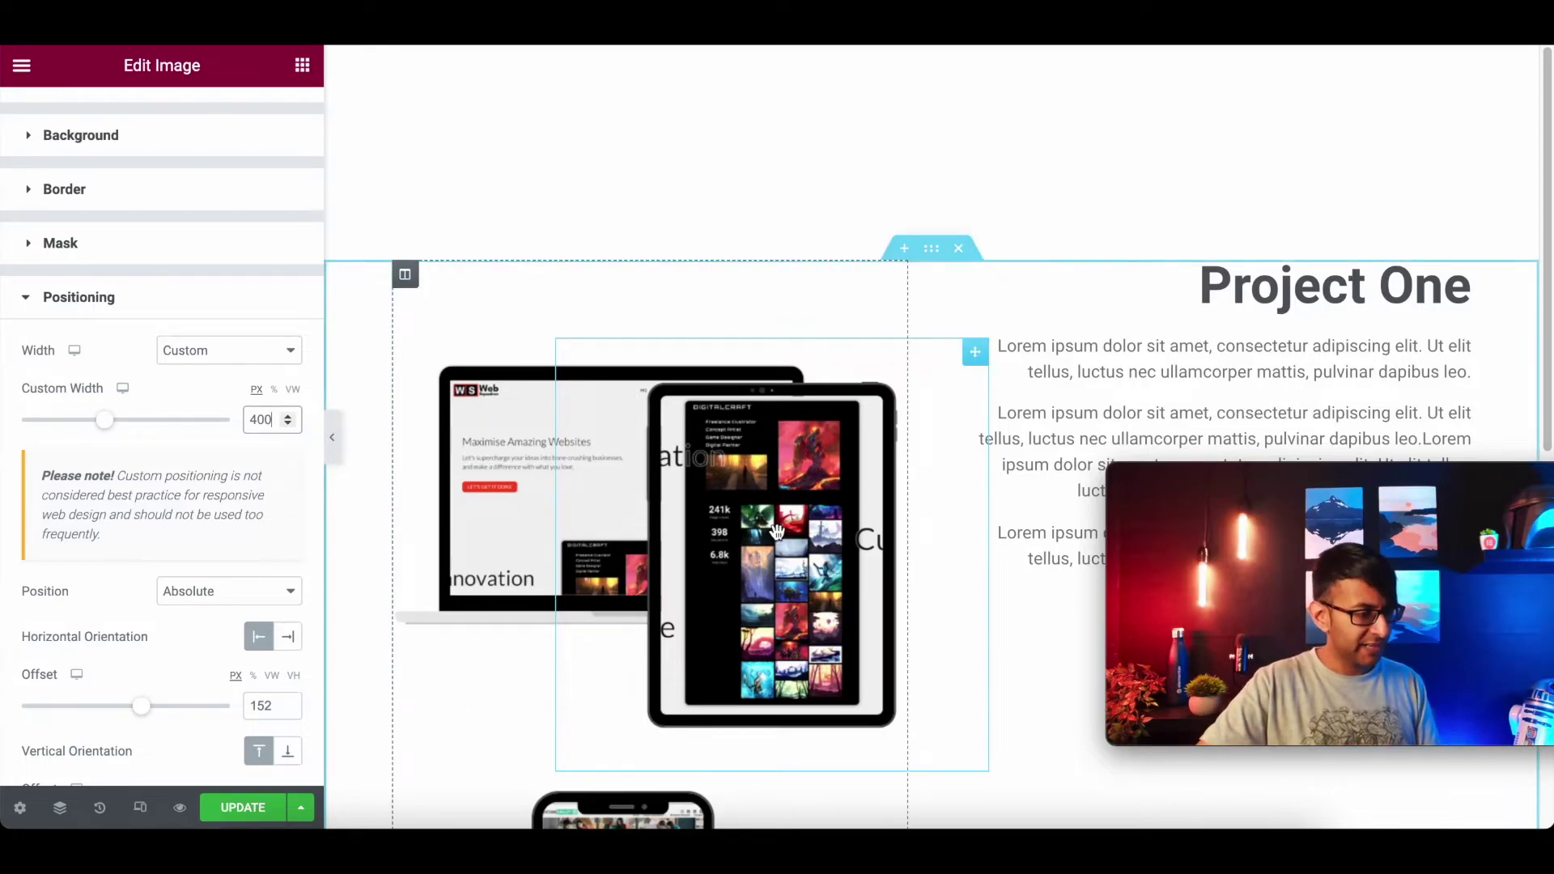
{"action": "left_click_drag", "start_coordinate": [744, 532], "coordinate": [1212, 479]}
{"action": "left_click_drag", "start_coordinate": [1390, 586], "coordinate": [493, 125]}
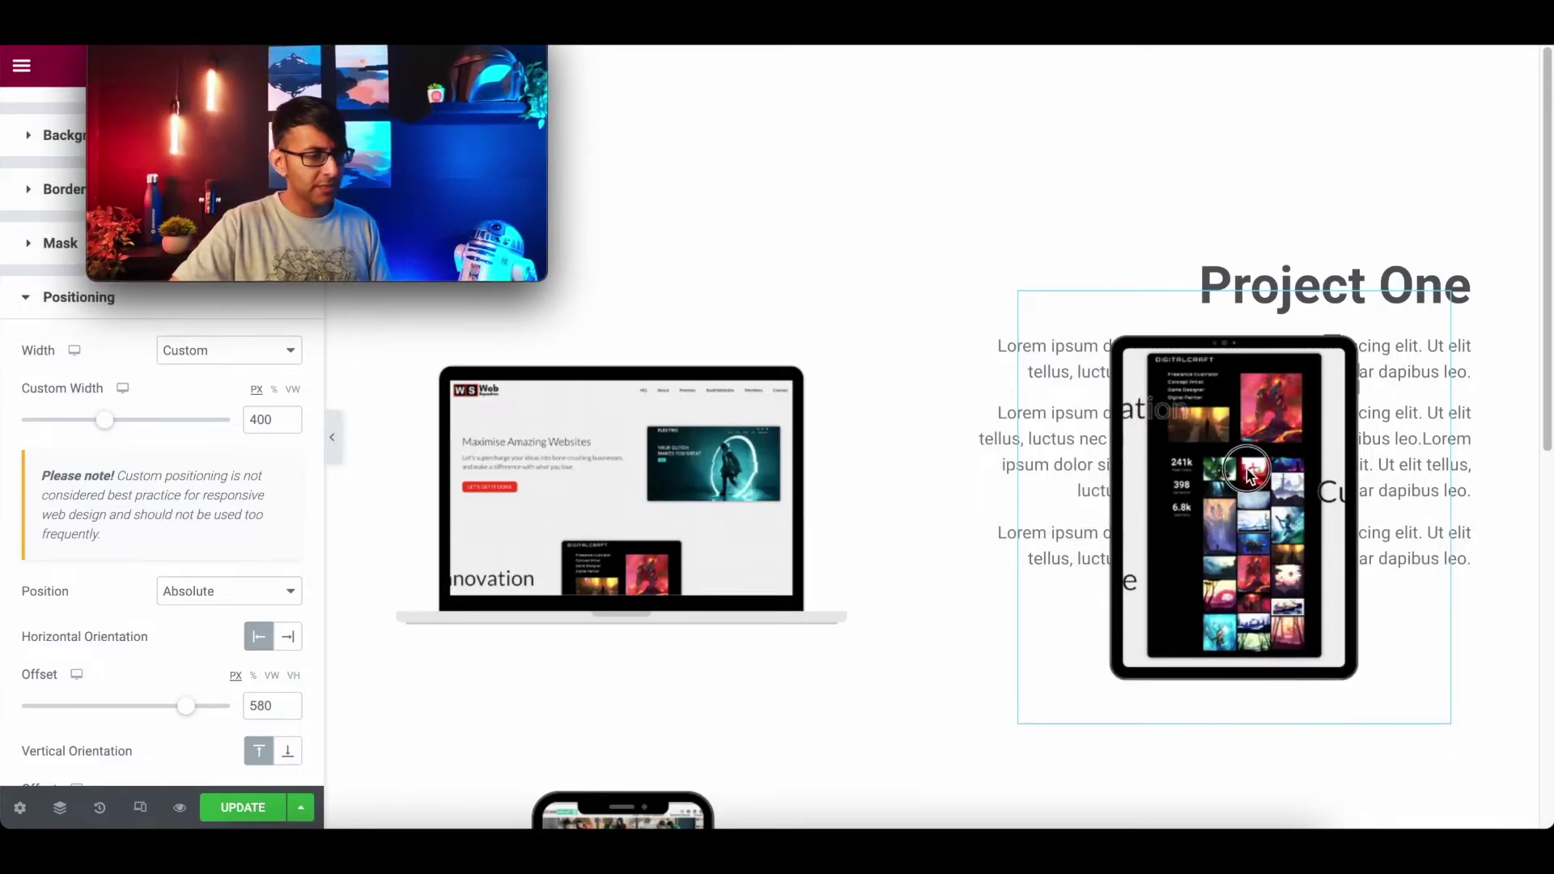
{"action": "left_click_drag", "start_coordinate": [1235, 482], "coordinate": [1132, 480]}
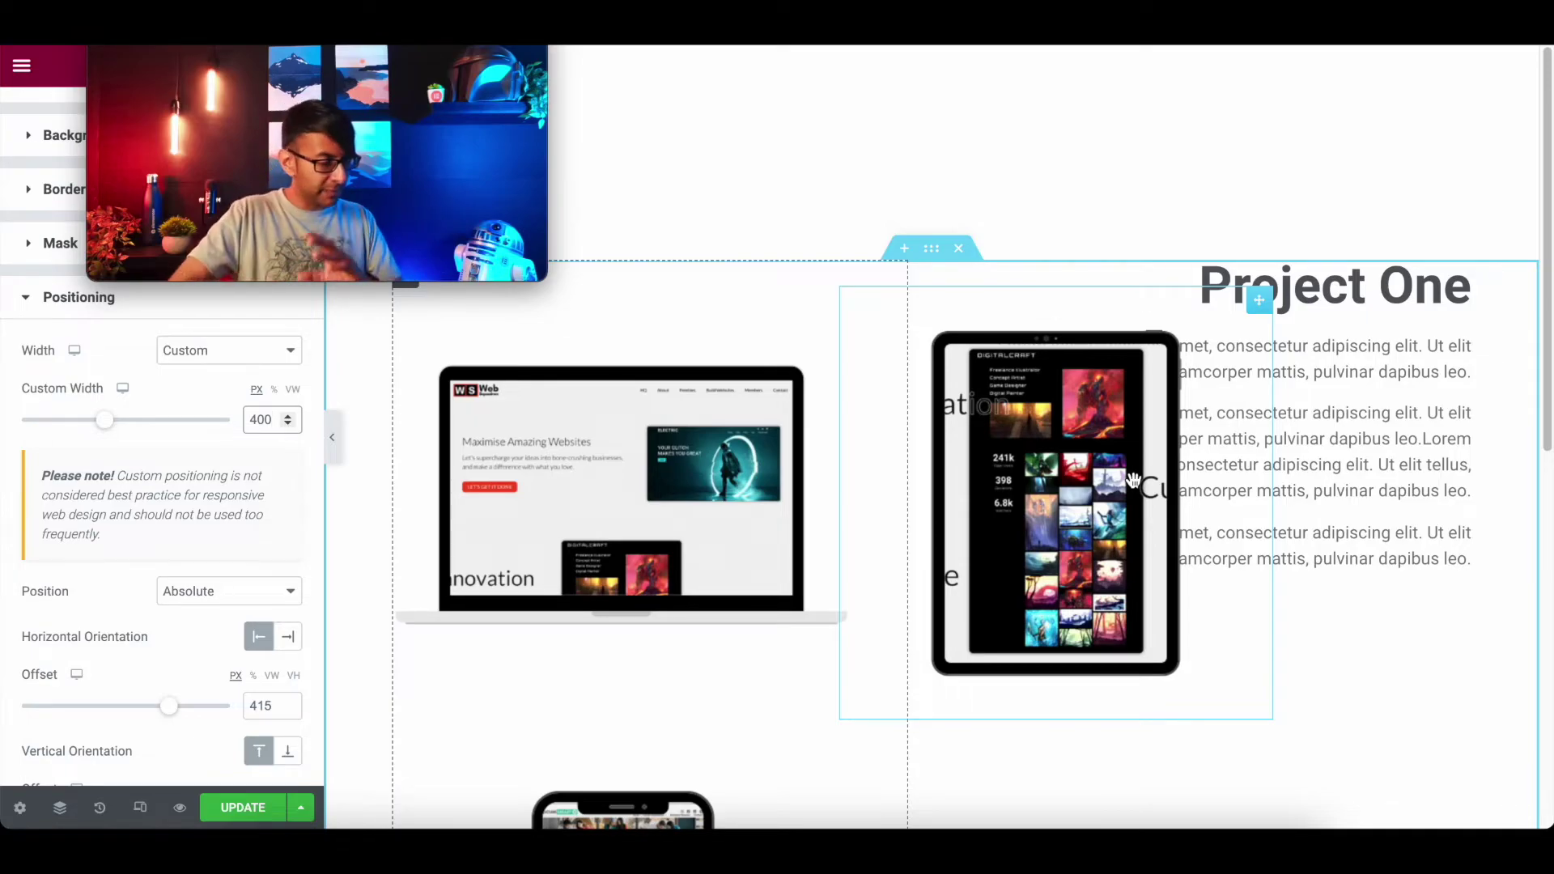
{"action": "scroll", "coordinate": [735, 730], "scroll_direction": "down", "scroll_amount": 8}
- Give the phone image the CSS class 'imageshow' and a custom width of 400 px
{"action": "left_click", "coordinate": [638, 385]}
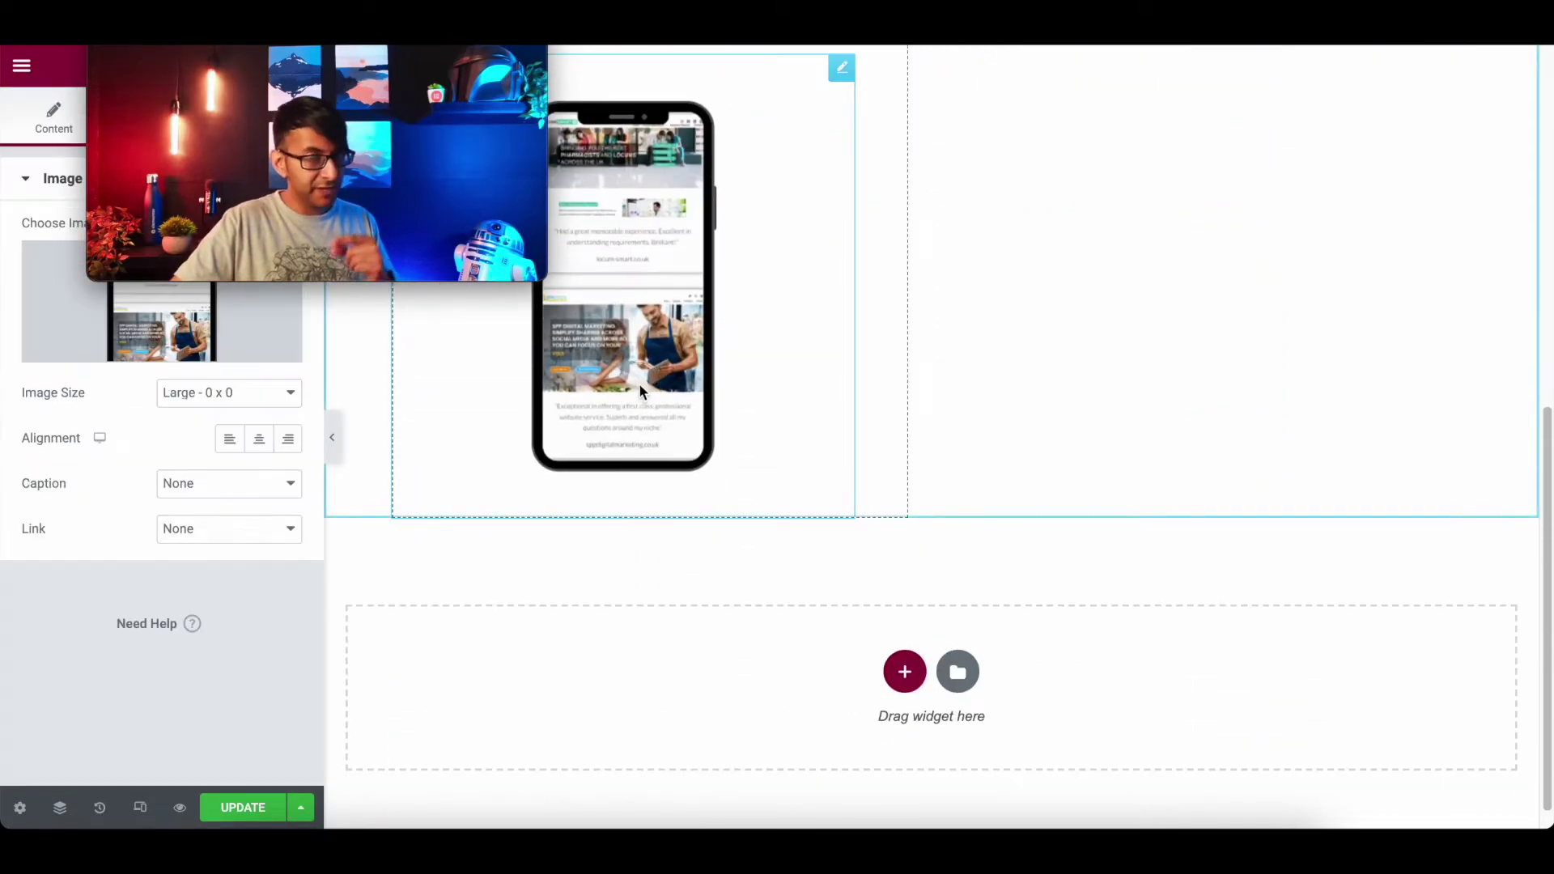
{"action": "left_click", "coordinate": [272, 123]}
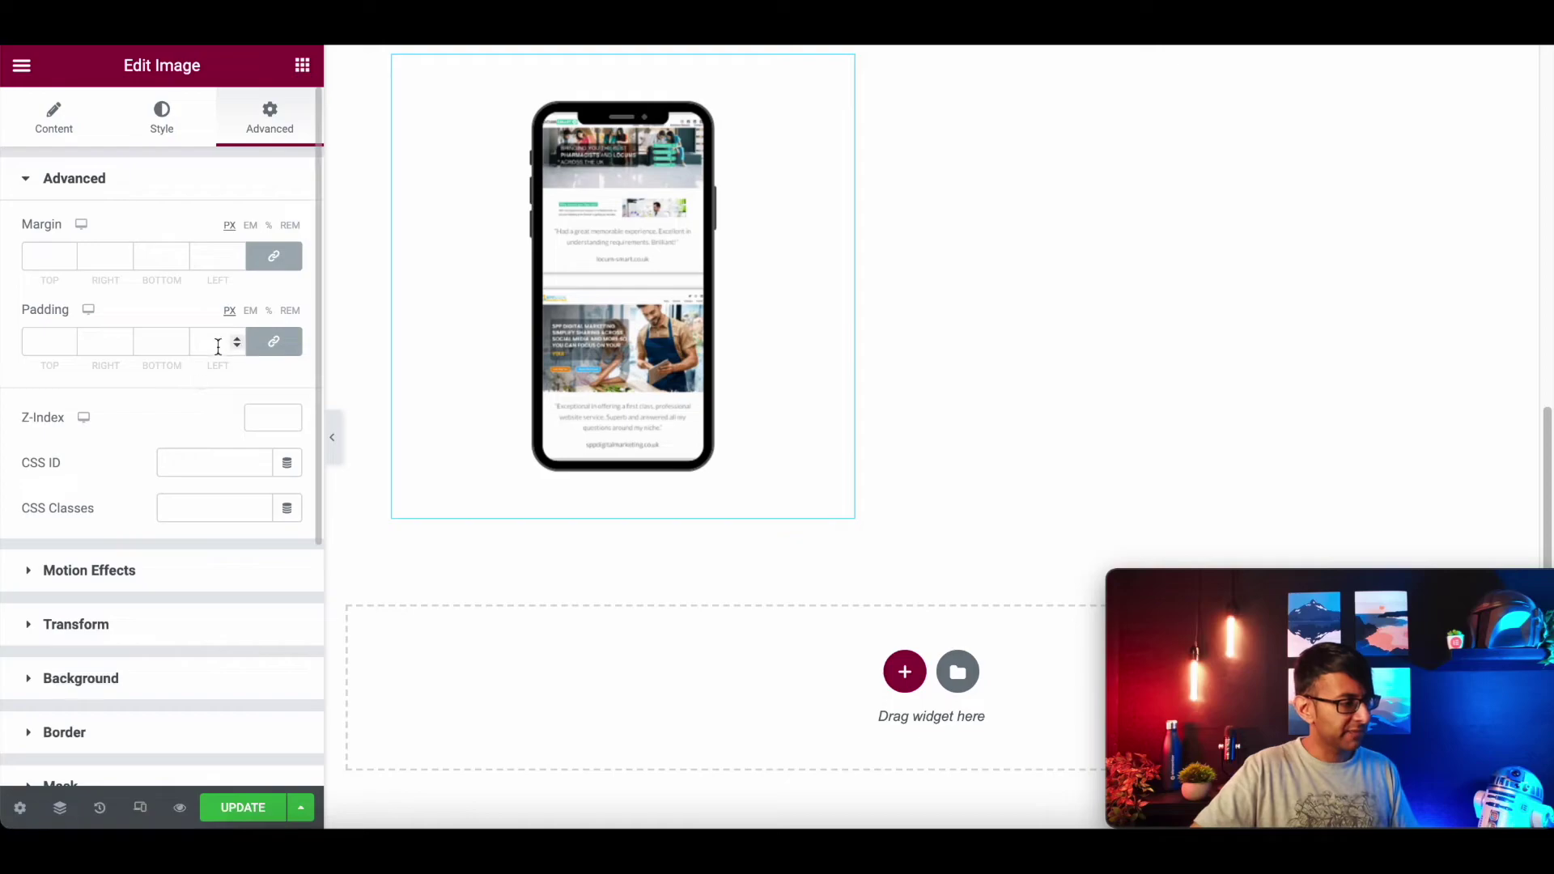
{"action": "left_click", "coordinate": [222, 499]}
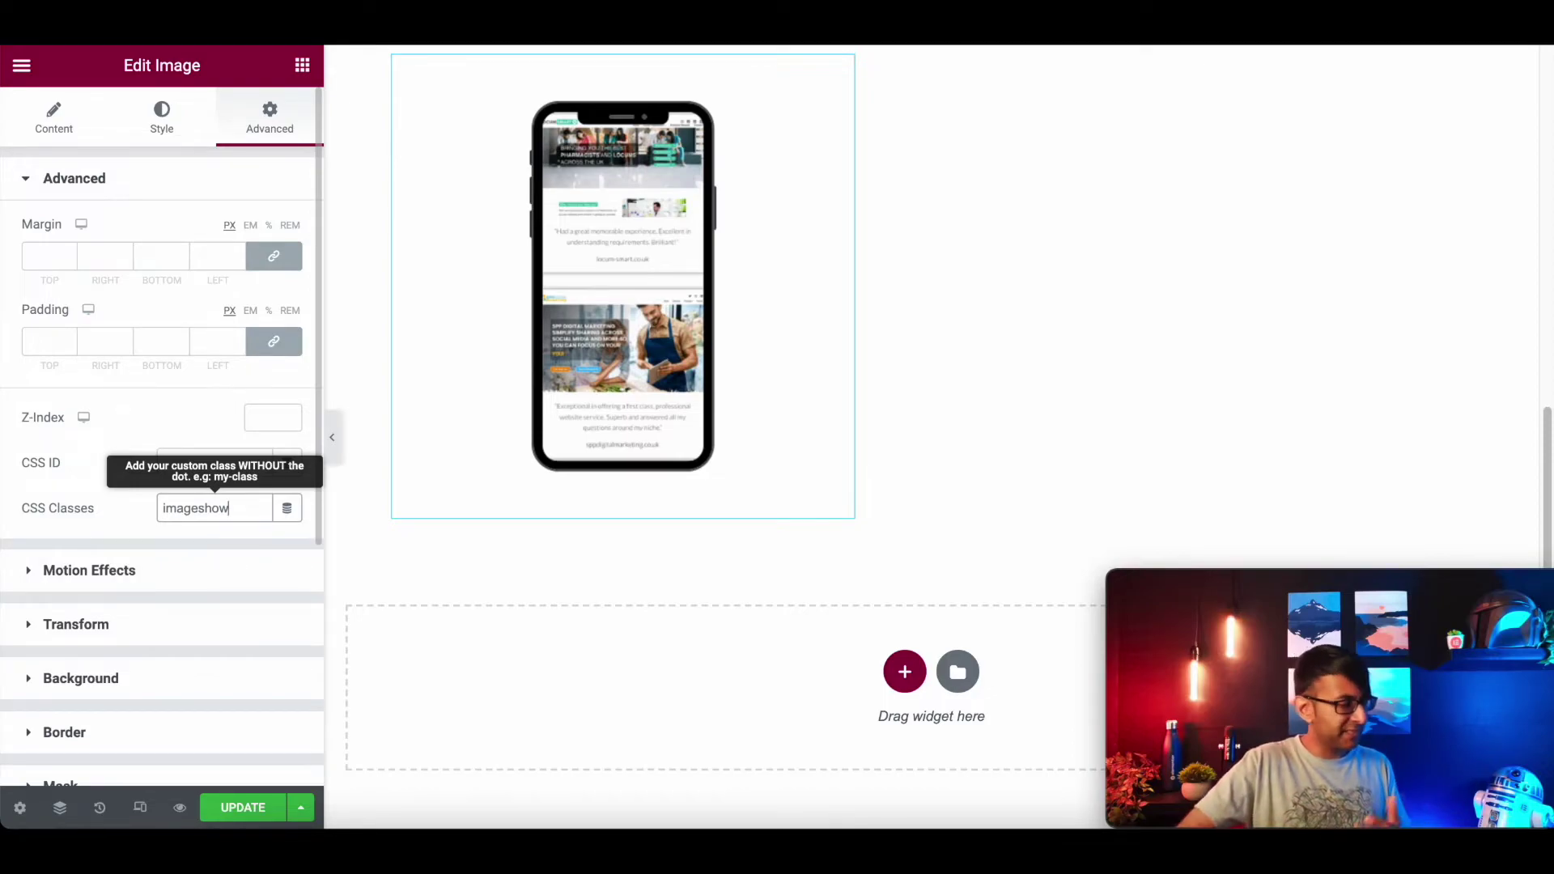
{"action": "scroll", "coordinate": [163, 674], "scroll_direction": "down", "scroll_amount": 4}
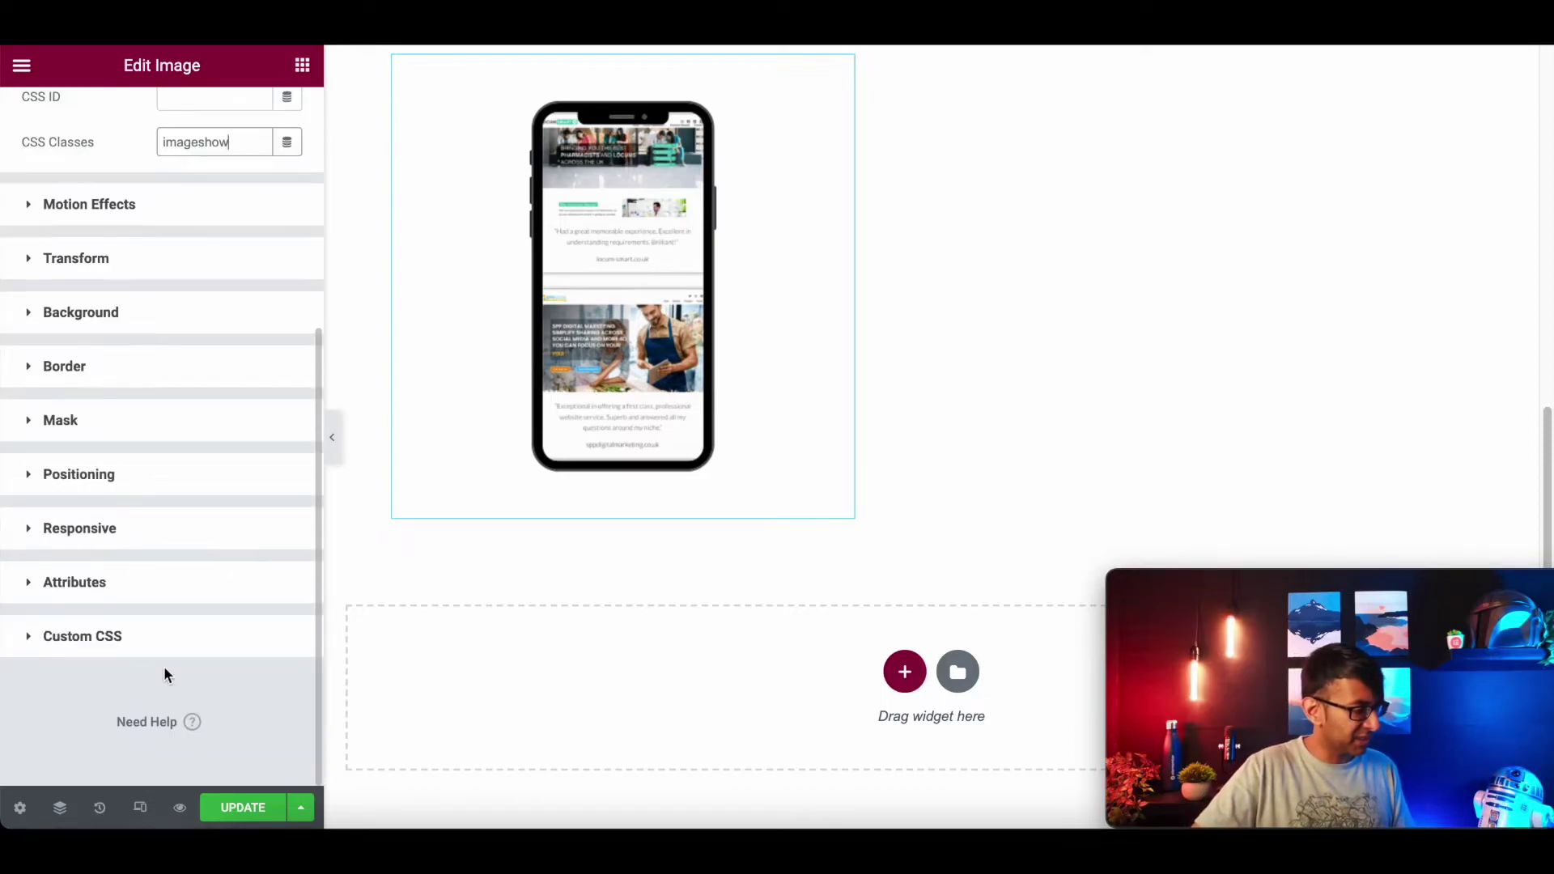
{"action": "left_click", "coordinate": [192, 483]}
{"action": "left_click", "coordinate": [208, 556]}
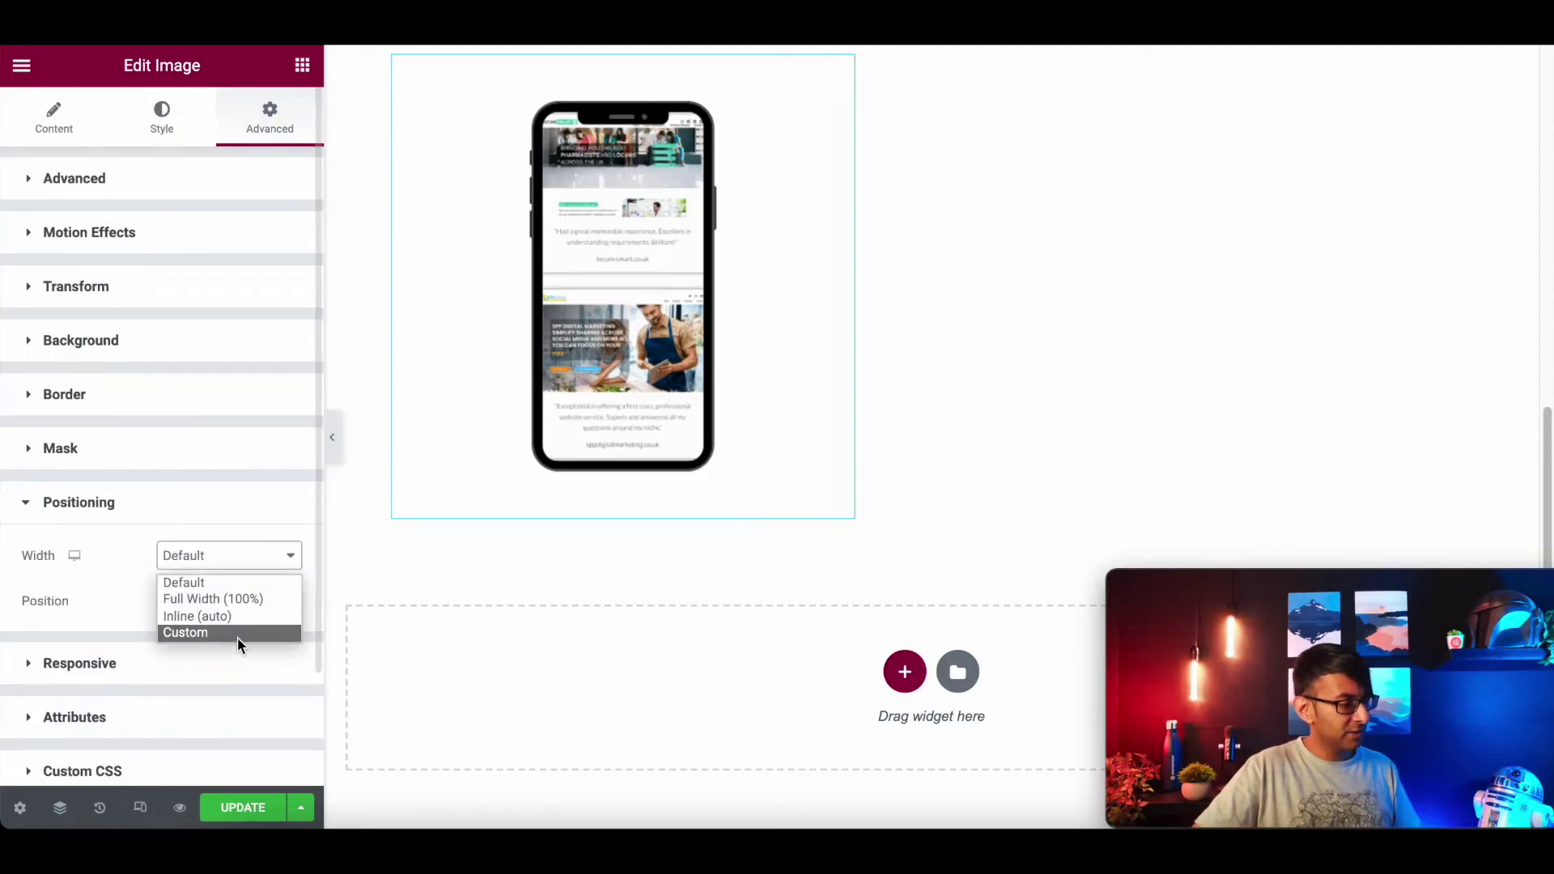
{"action": "left_click", "coordinate": [237, 636]}
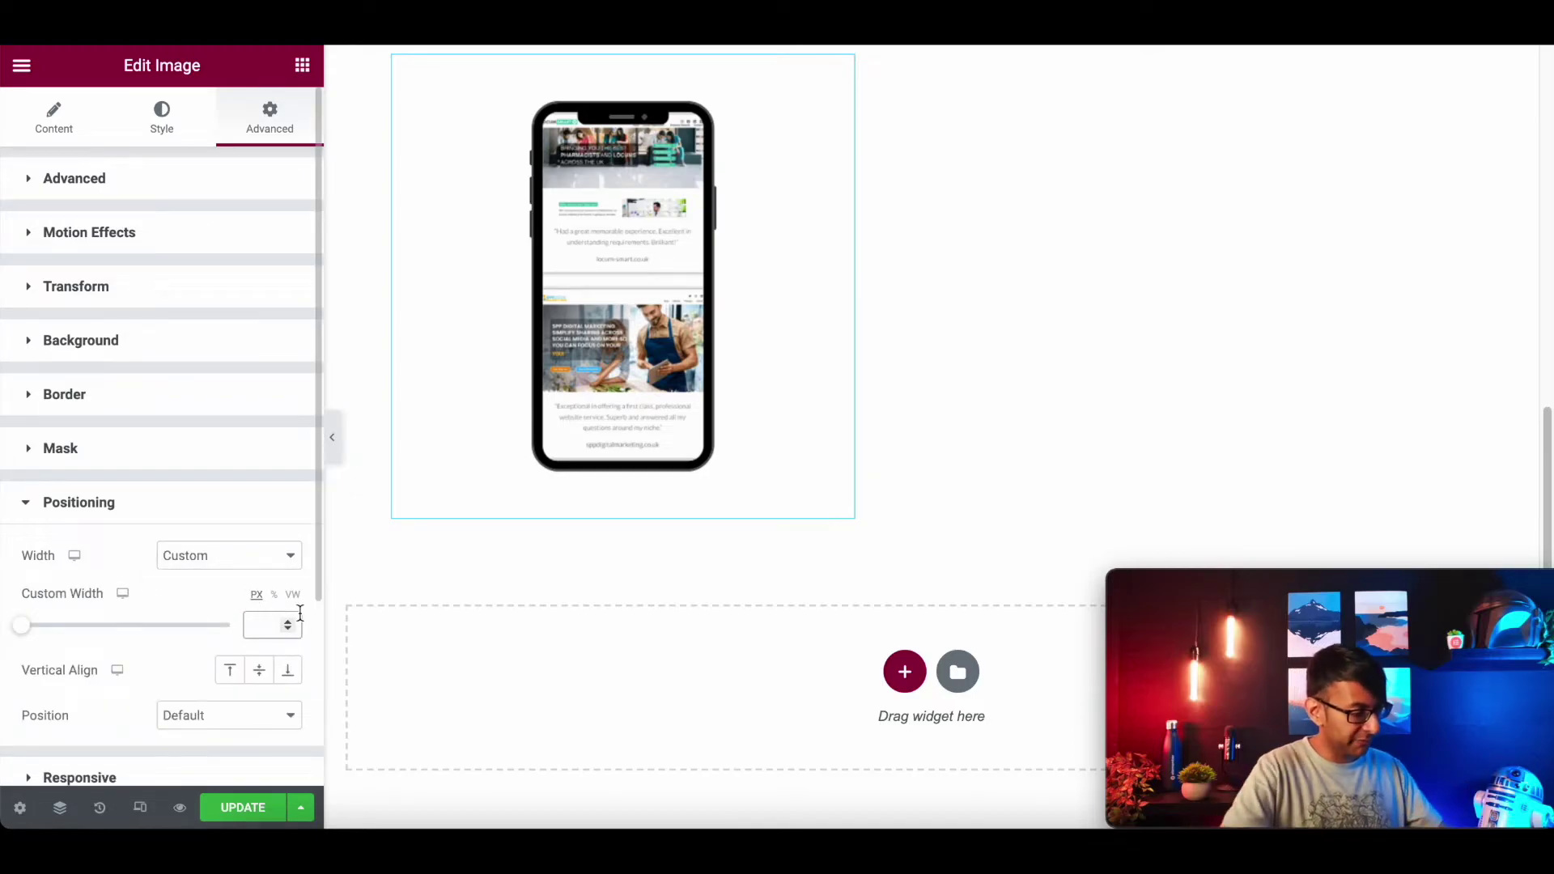
{"action": "left_click", "coordinate": [276, 624]}
{"action": "type", "text": "400"}
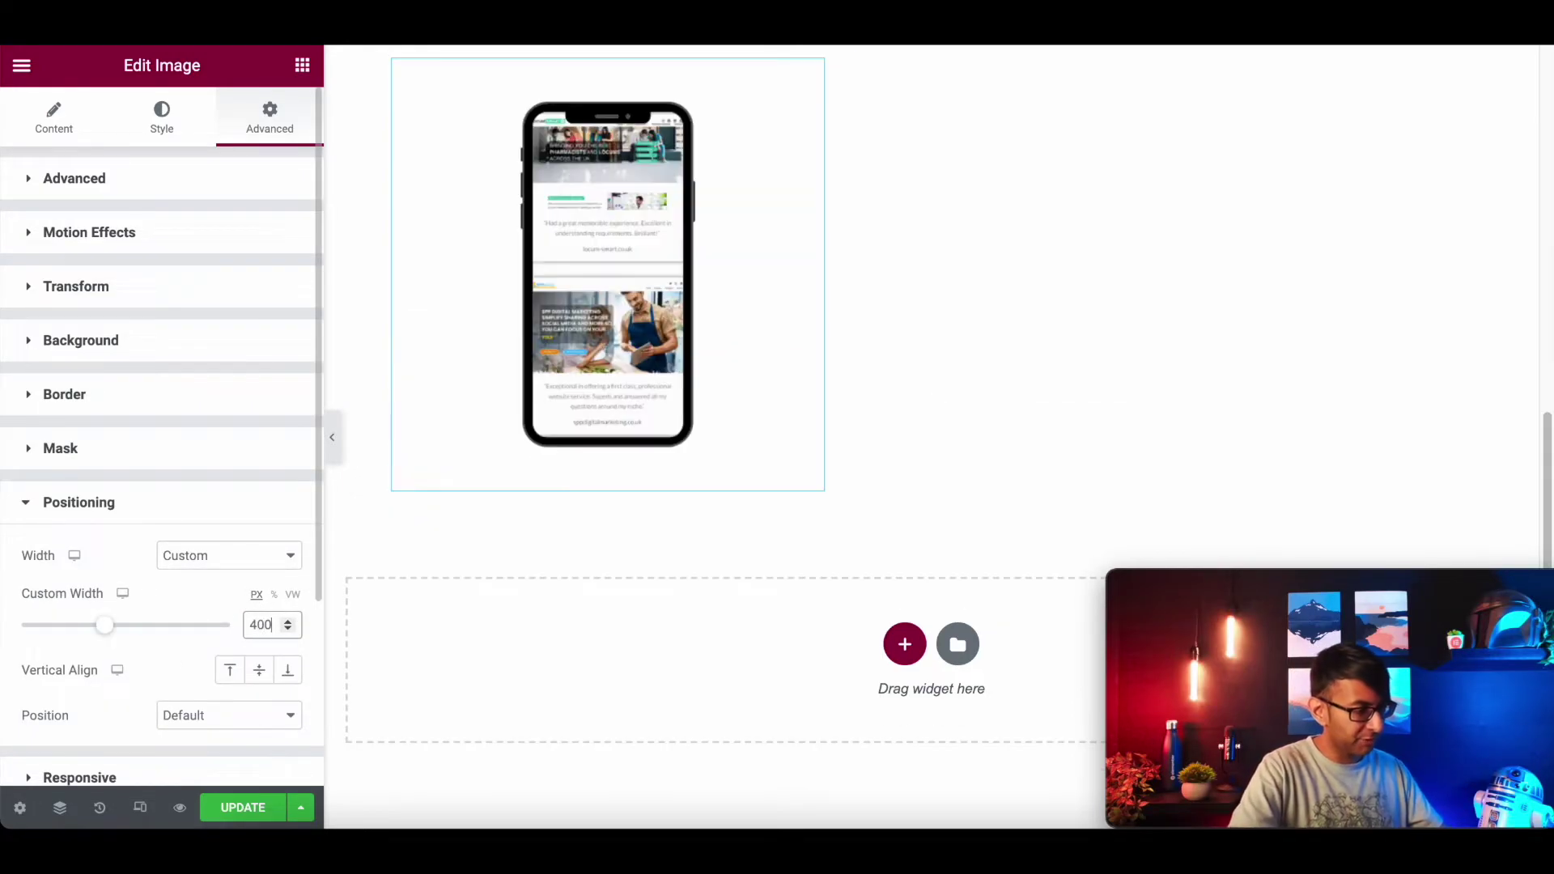
- Make the phone image absolutely positioned and drag it beside the tablet over the Project One text
{"action": "left_click", "coordinate": [225, 722]}
{"action": "left_click", "coordinate": [206, 759]}
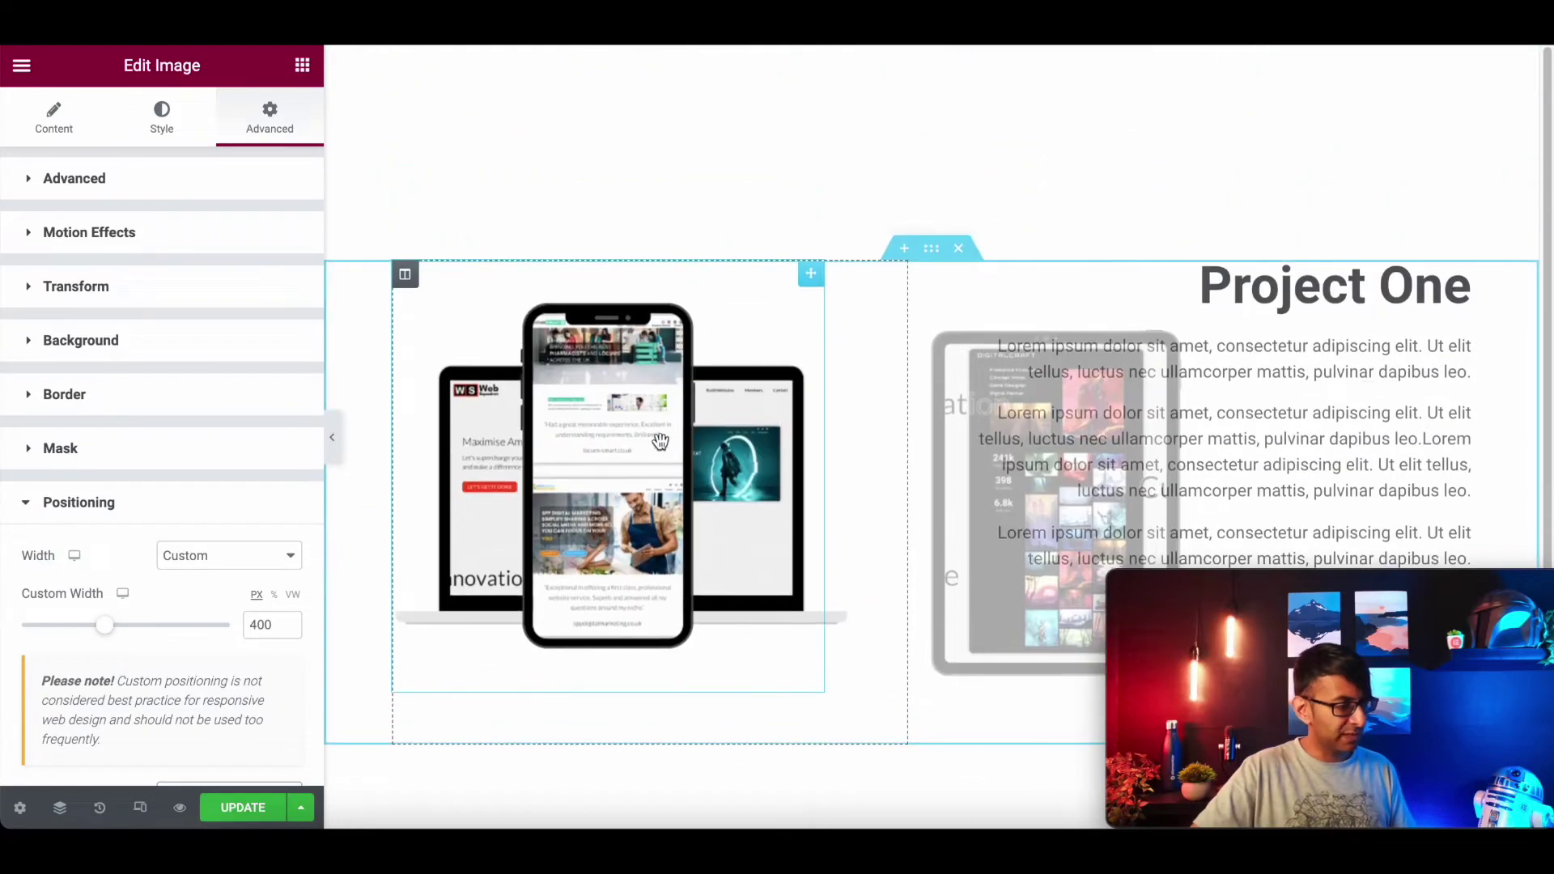
{"action": "left_click_drag", "start_coordinate": [660, 441], "coordinate": [1336, 522]}
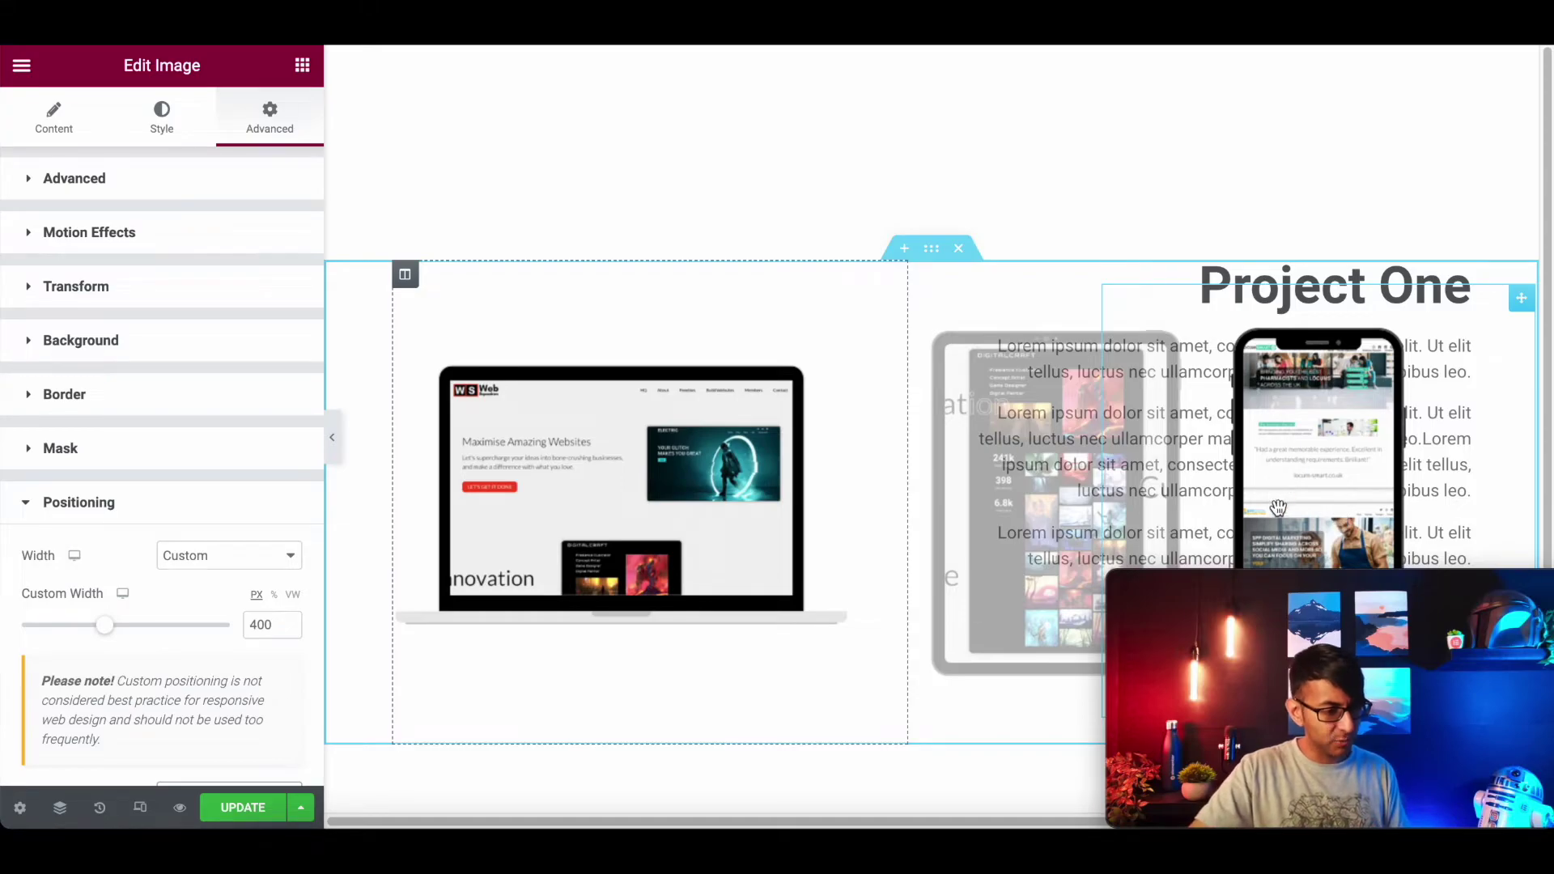
{"action": "left_click_drag", "start_coordinate": [1372, 586], "coordinate": [319, 60]}
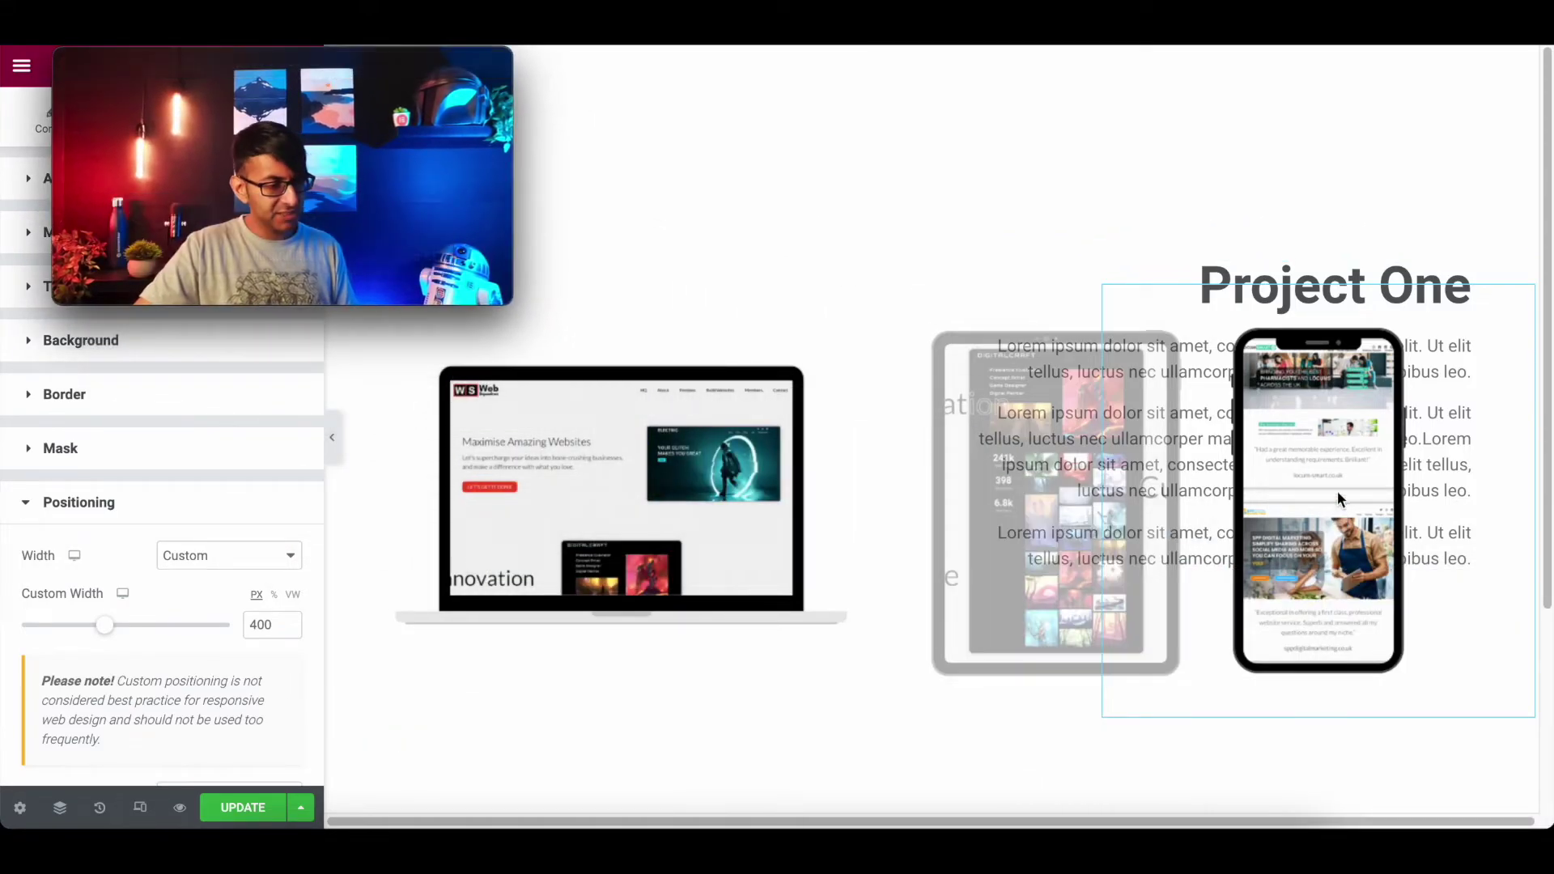
{"action": "left_click_drag", "start_coordinate": [1334, 492], "coordinate": [1335, 489]}
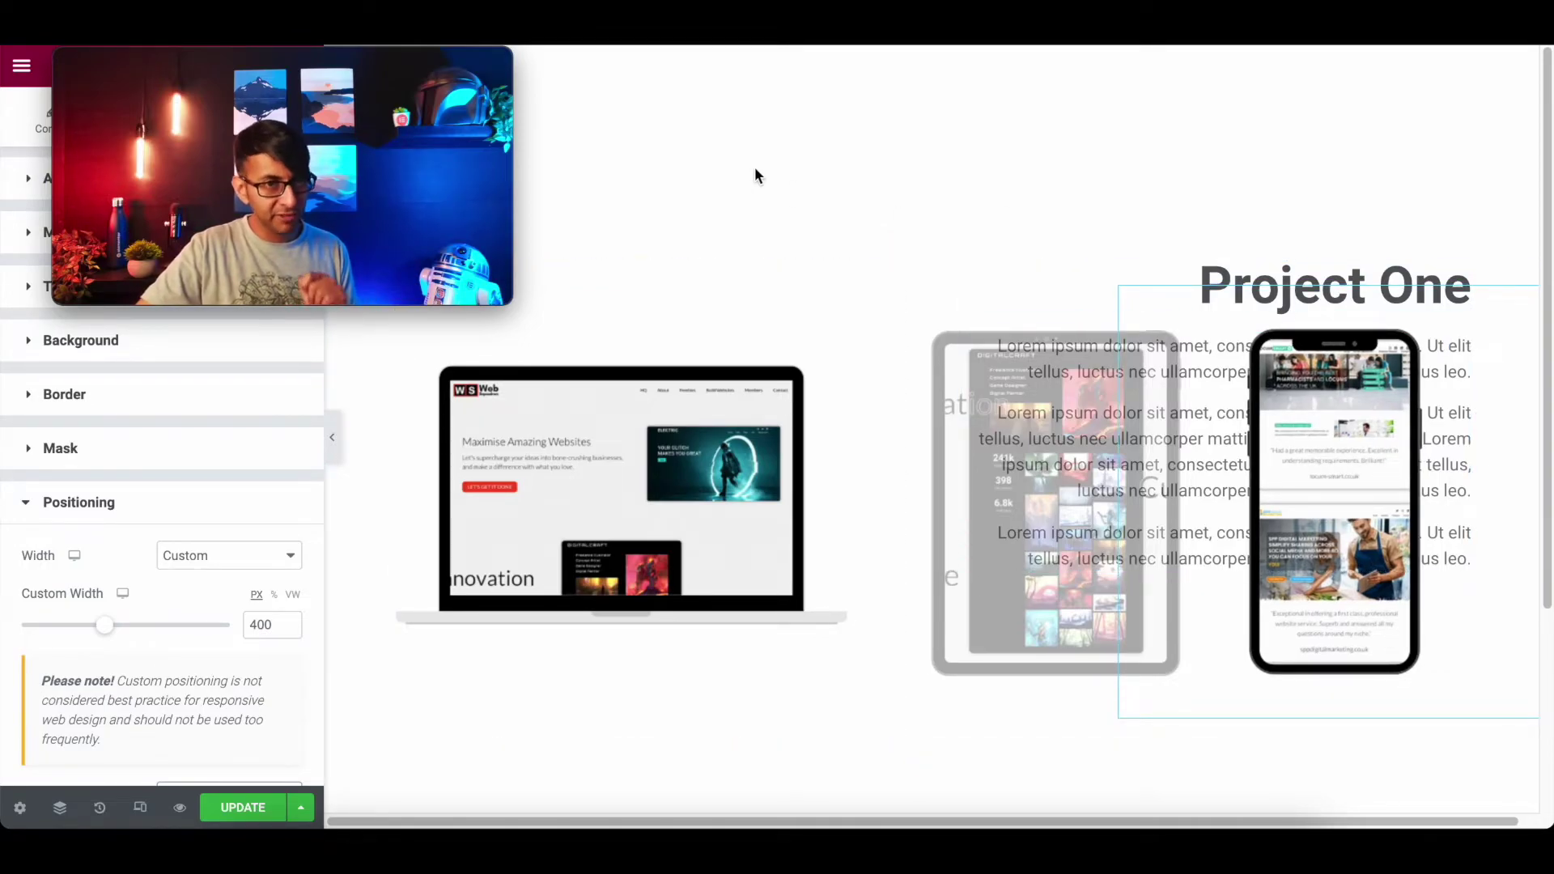
{"action": "left_click_drag", "start_coordinate": [472, 153], "coordinate": [1511, 675]}
{"action": "left_click", "coordinate": [877, 302]}
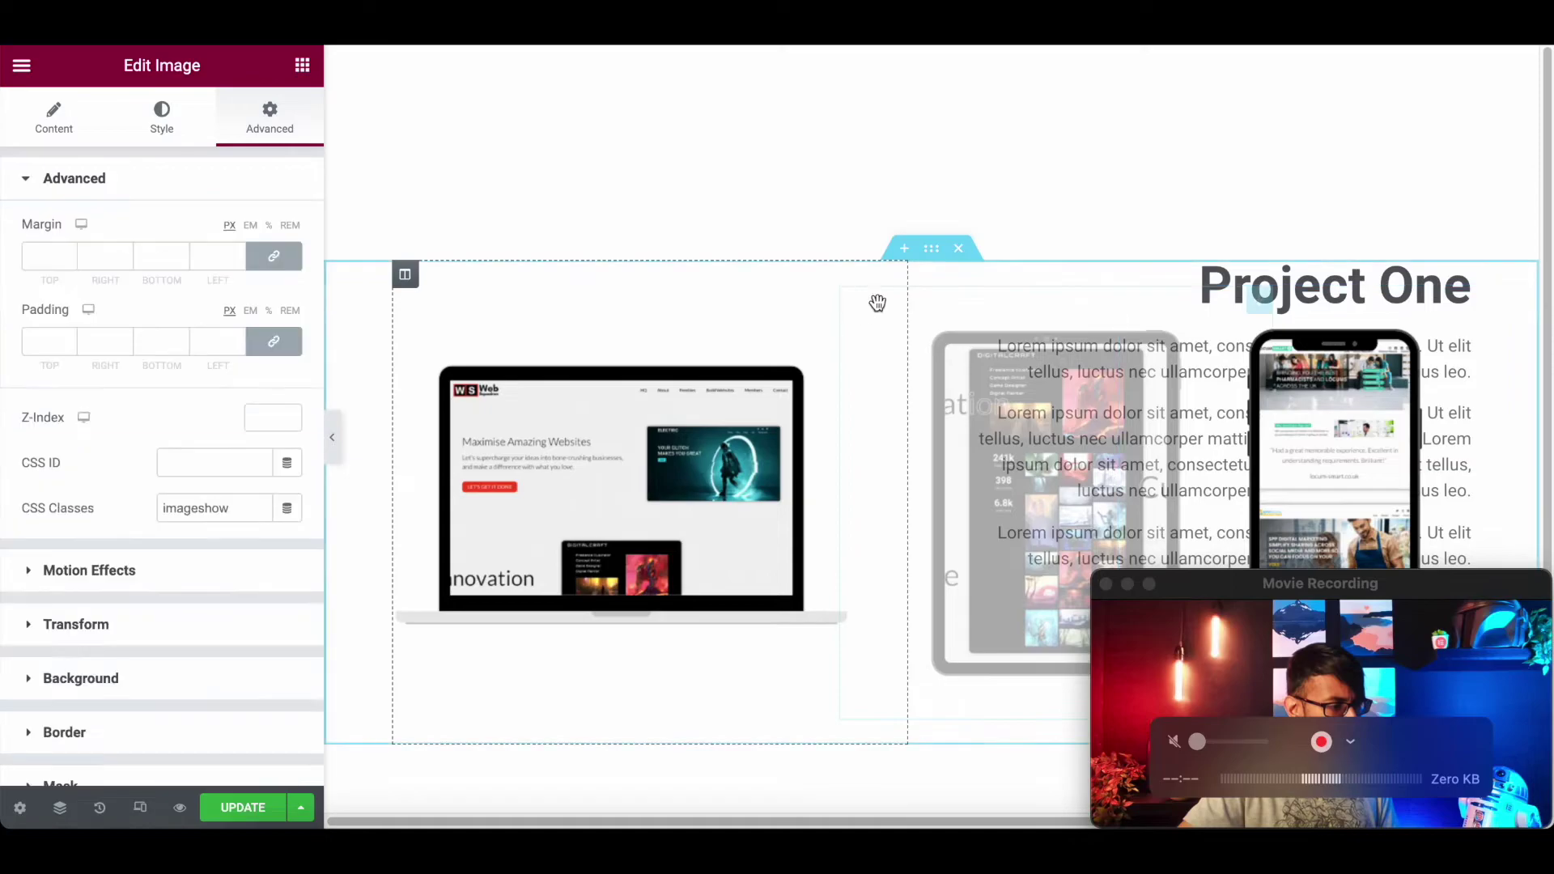
- Select the Project One section and show its Advanced settings
{"action": "left_click", "coordinate": [931, 253]}
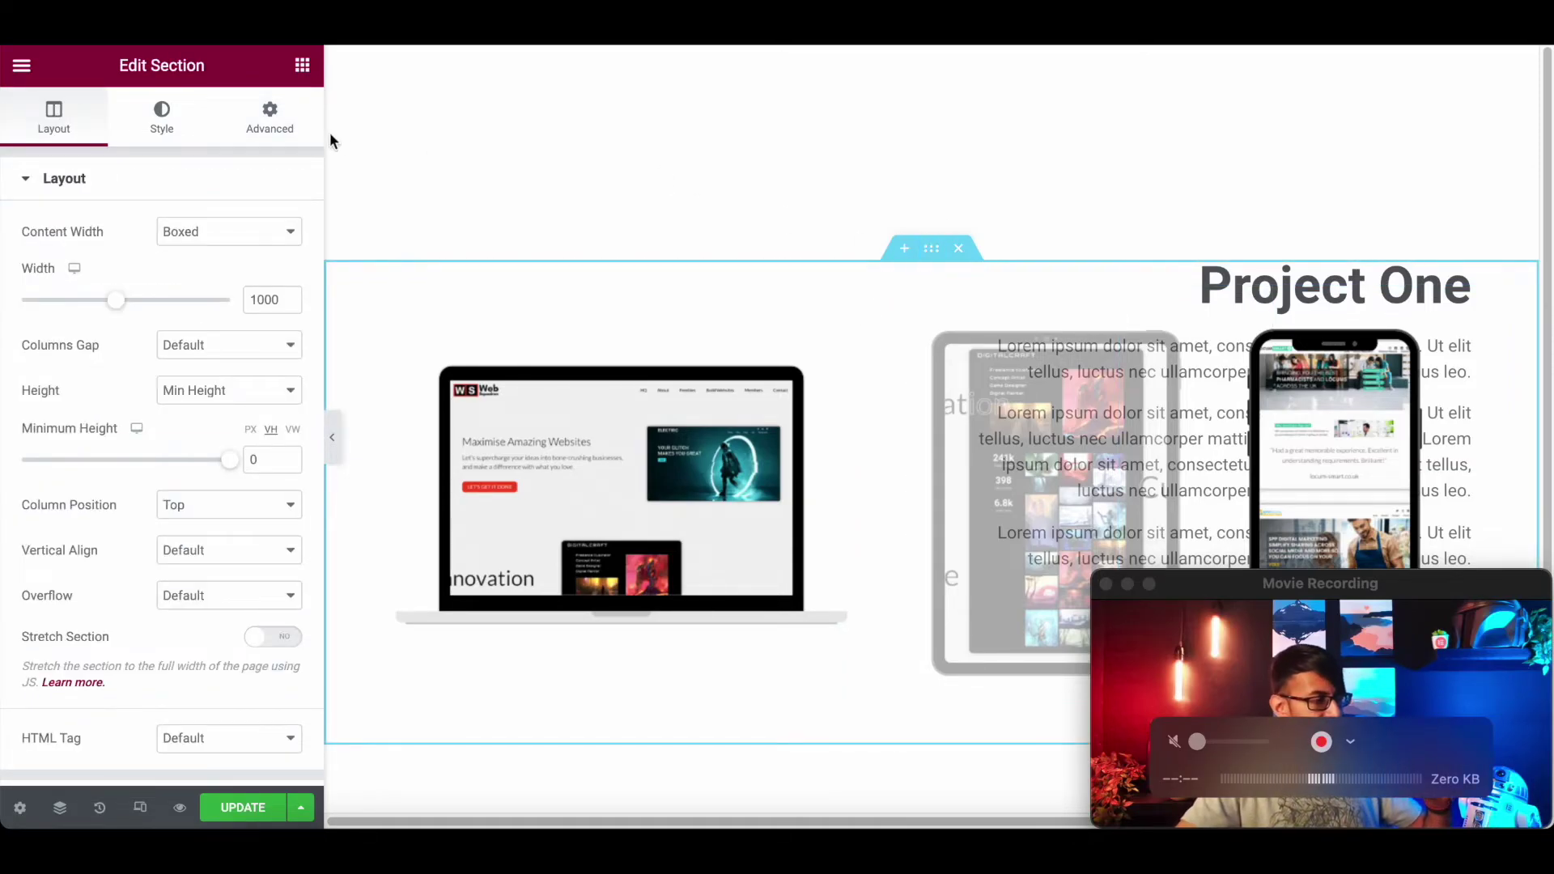
{"action": "left_click", "coordinate": [271, 113]}
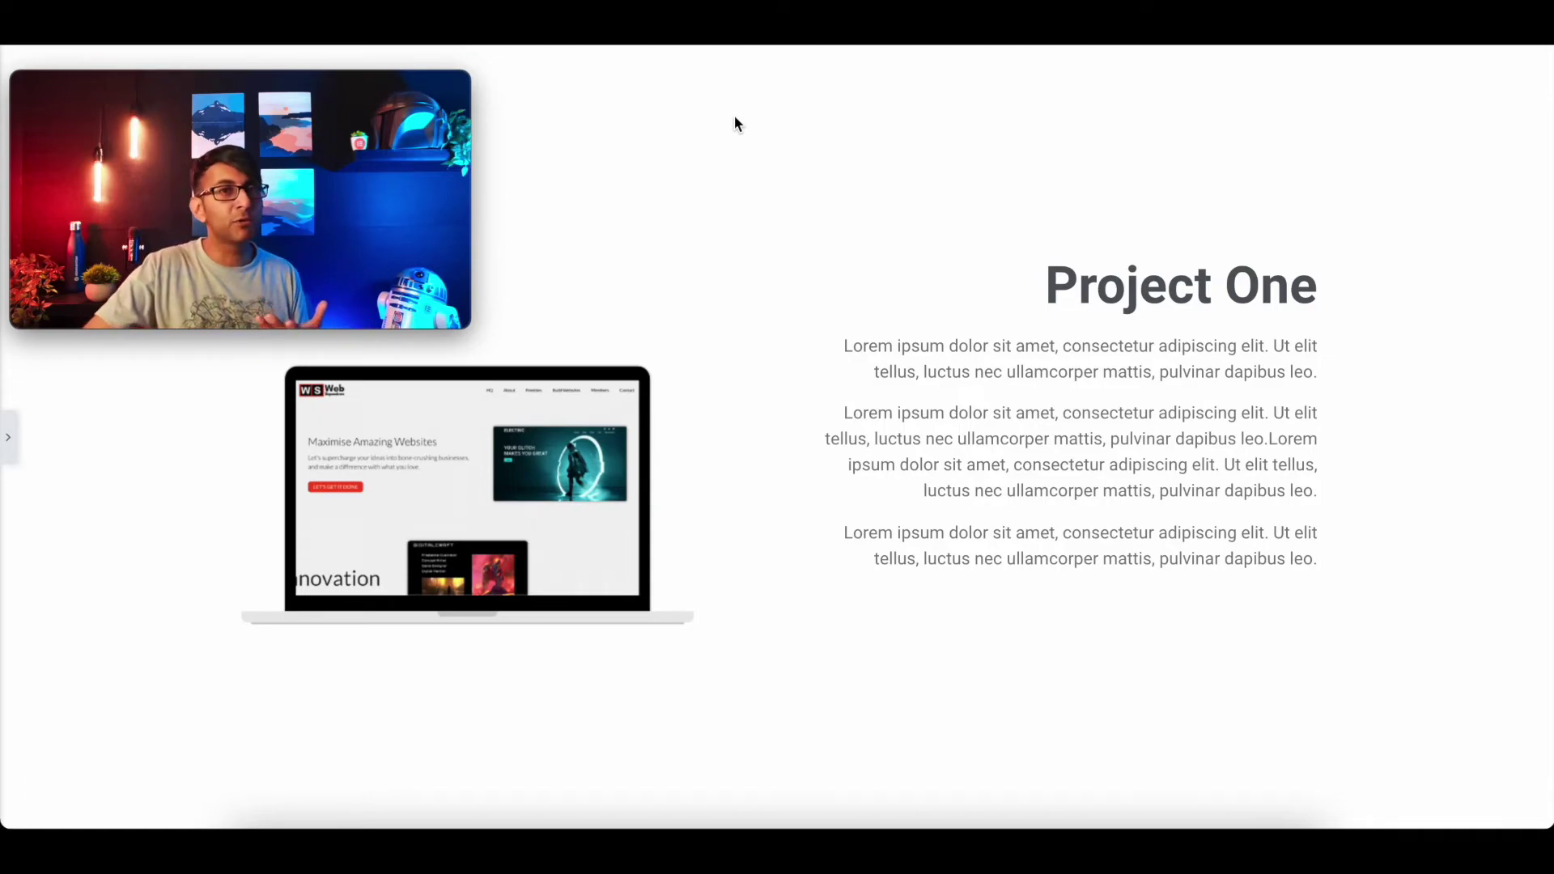
{"action": "mouse_move", "coordinate": [944, 386]}
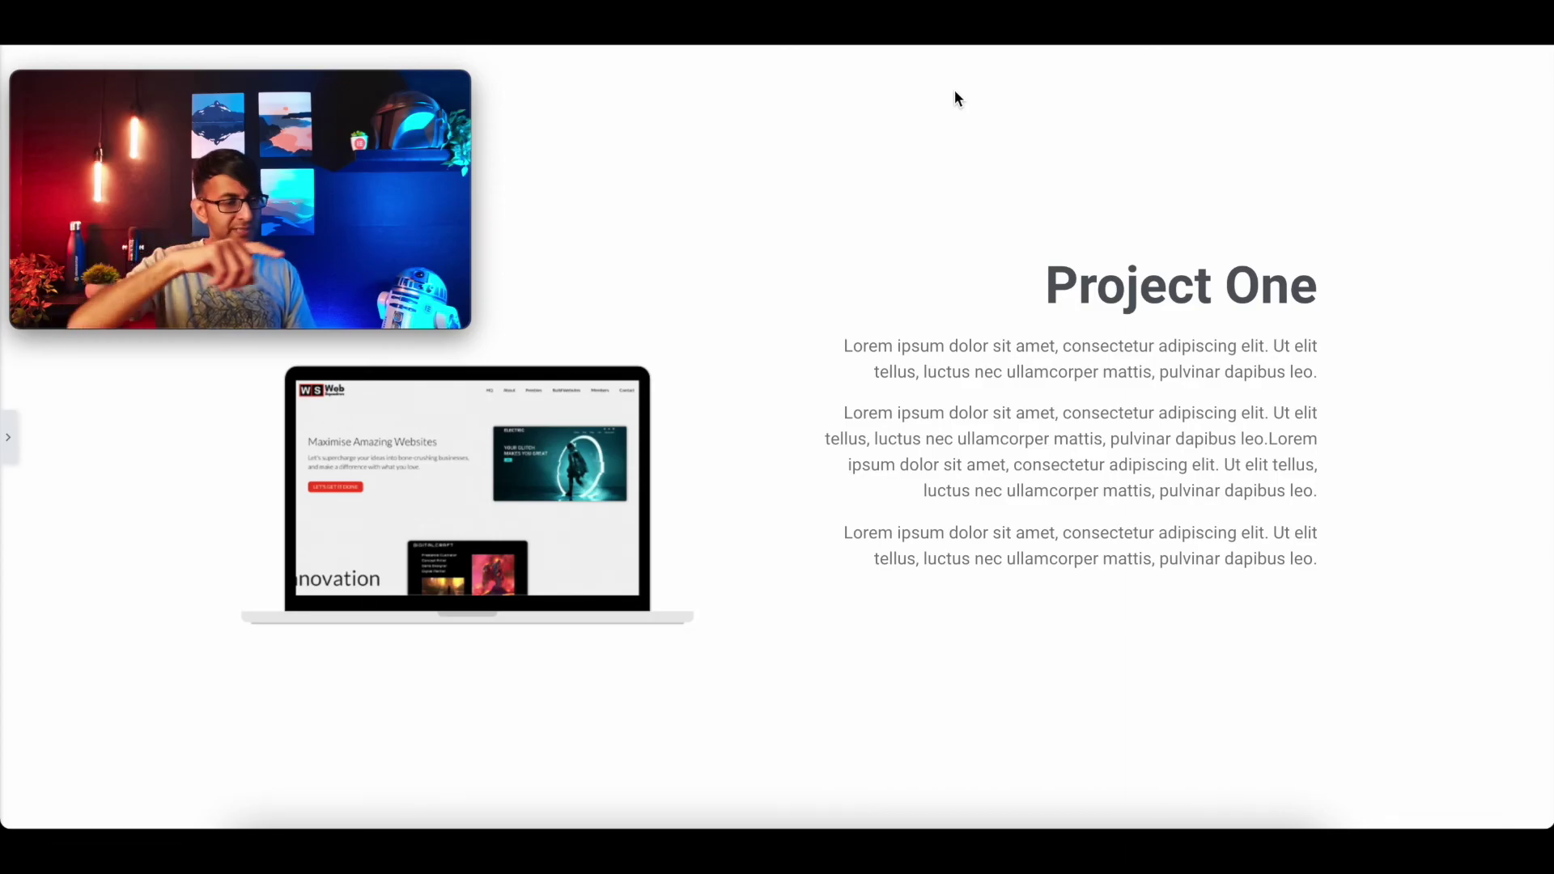
{"action": "mouse_move", "coordinate": [966, 447]}
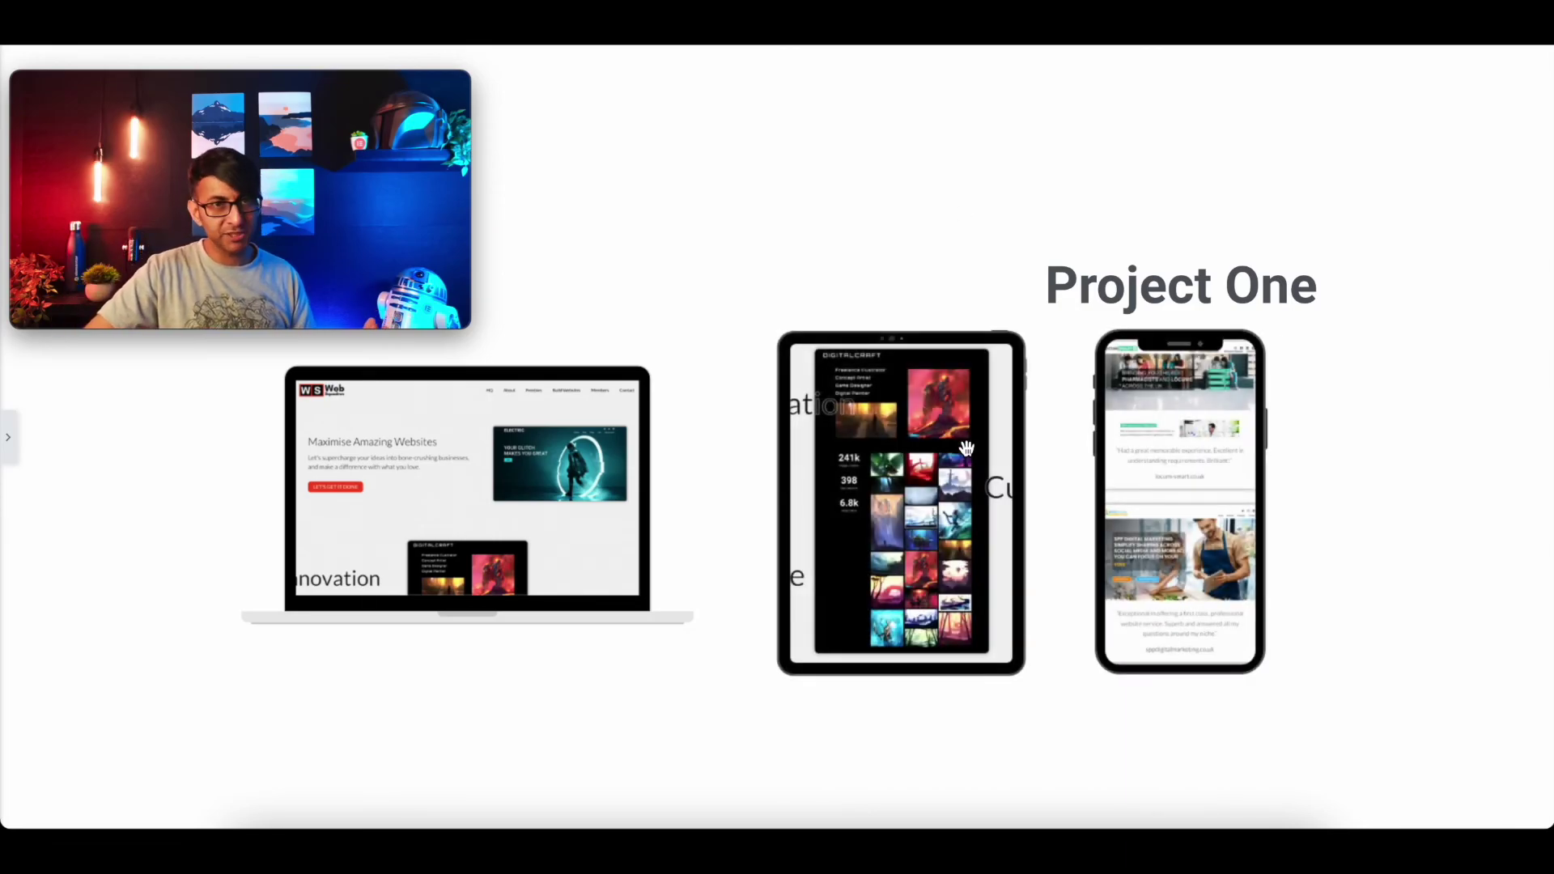